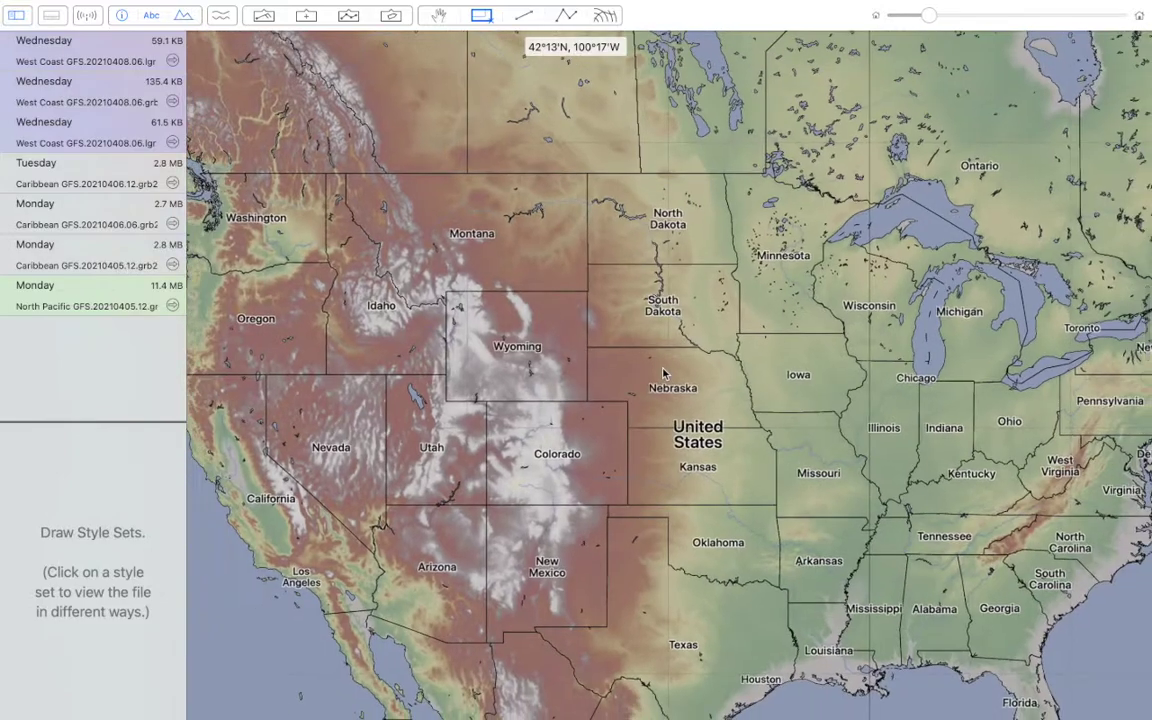
Pan the current view left, right, up and down to look around
scroll(662, 373, "right", 5)
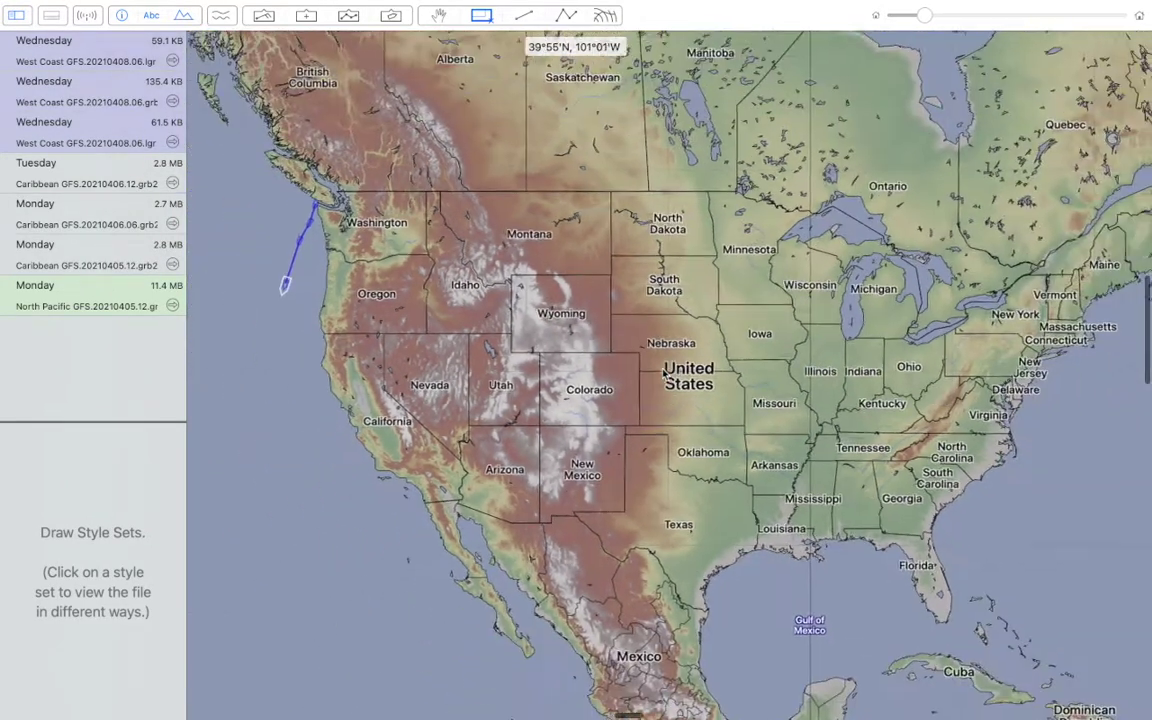
scroll(662, 373, "right", 5)
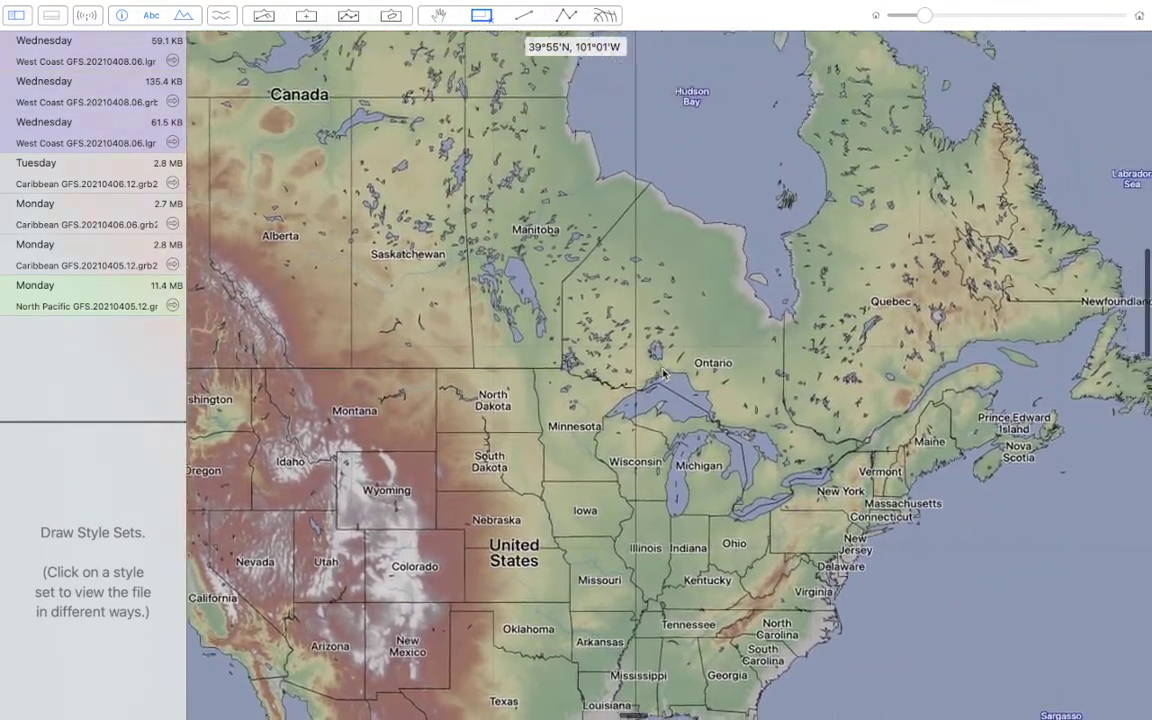
scroll(662, 373, "right", 4)
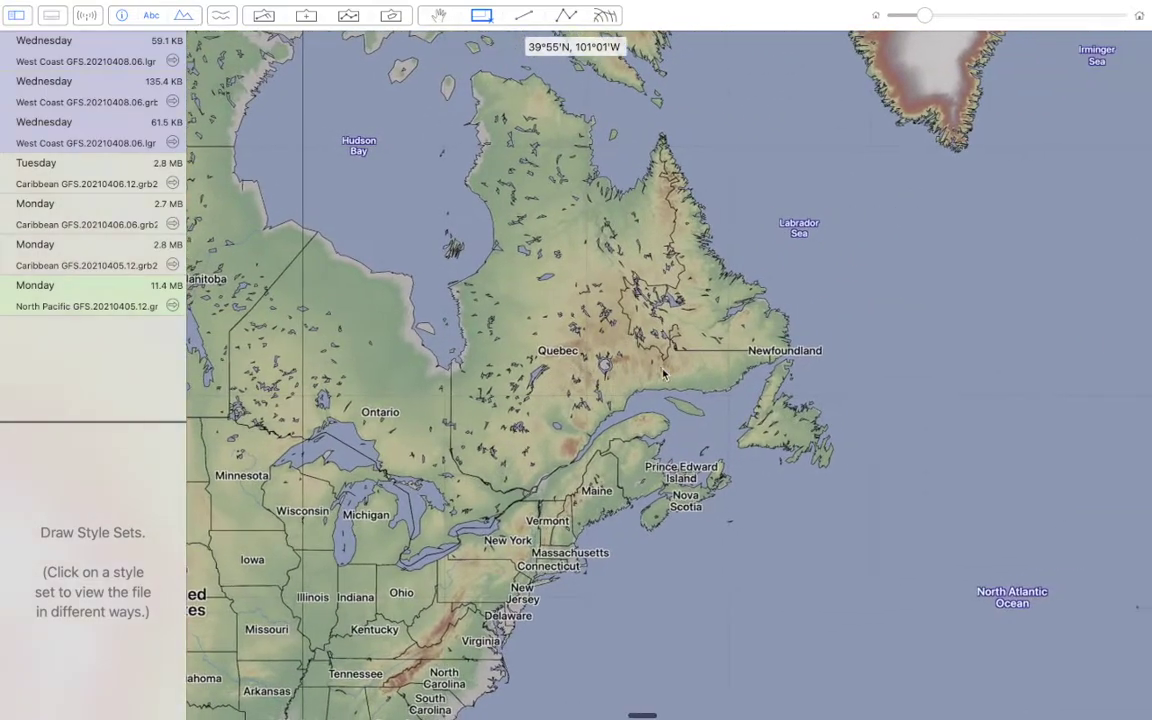
scroll(624, 350, "up", 5)
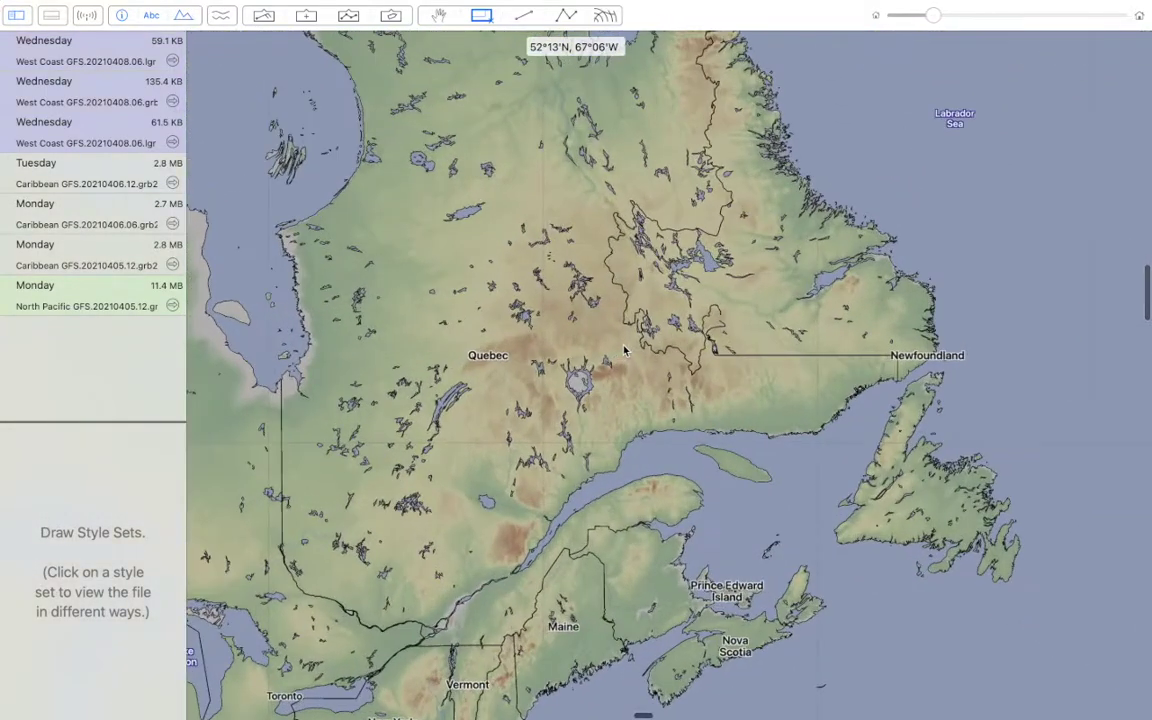
scroll(624, 350, "left", 10)
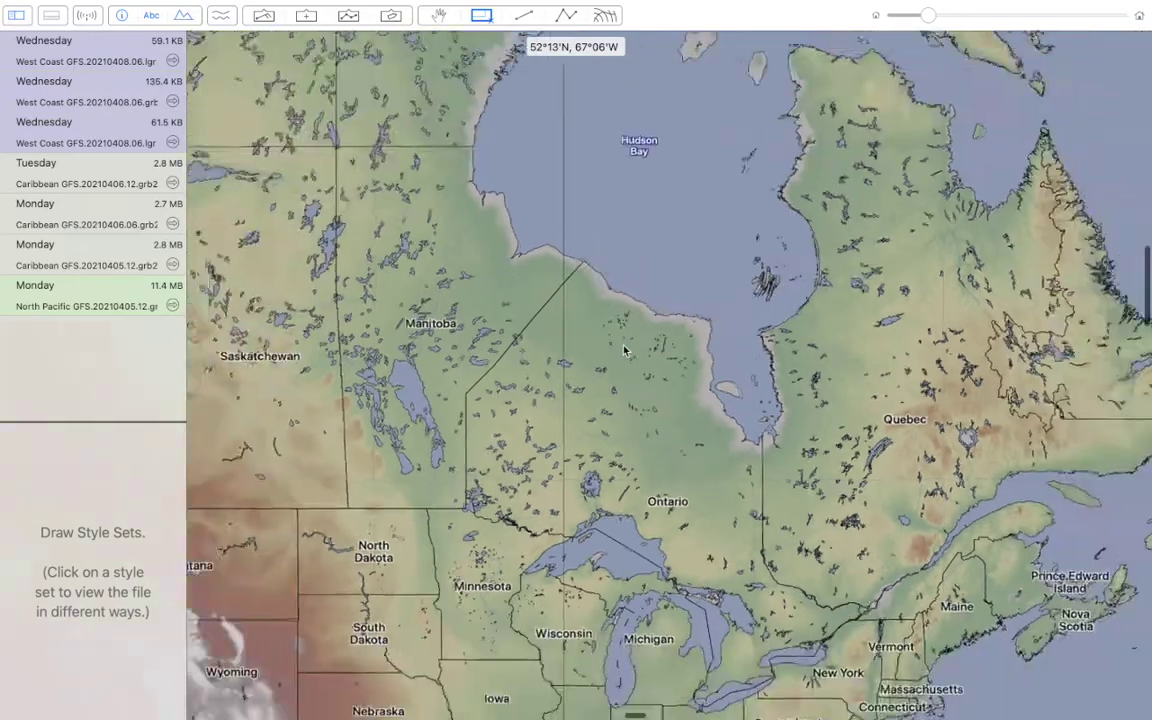
scroll(624, 350, "left", 8)
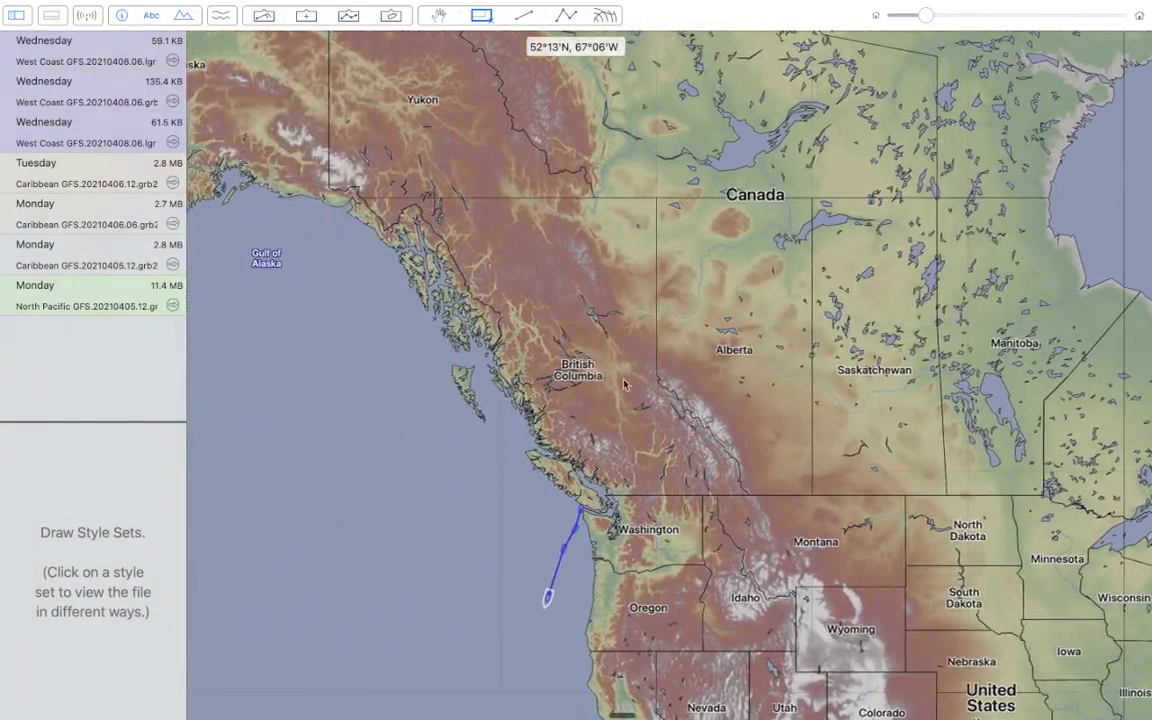
scroll(714, 538, "up", 5)
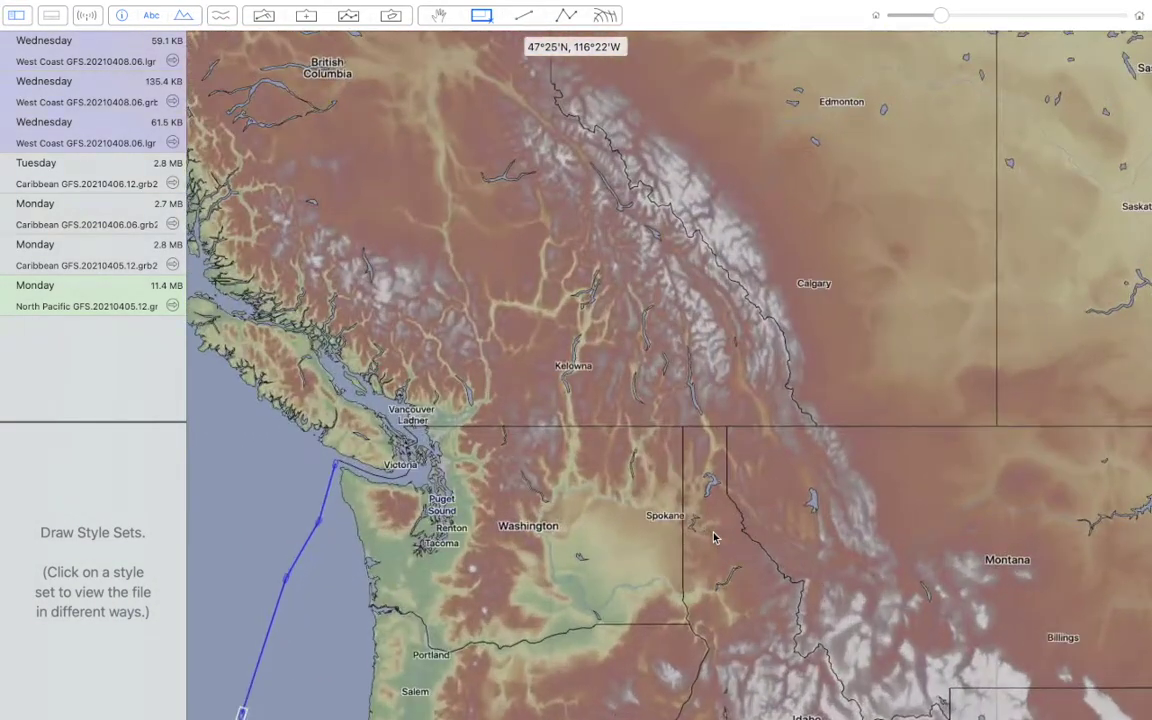
scroll(714, 538, "down", 3)
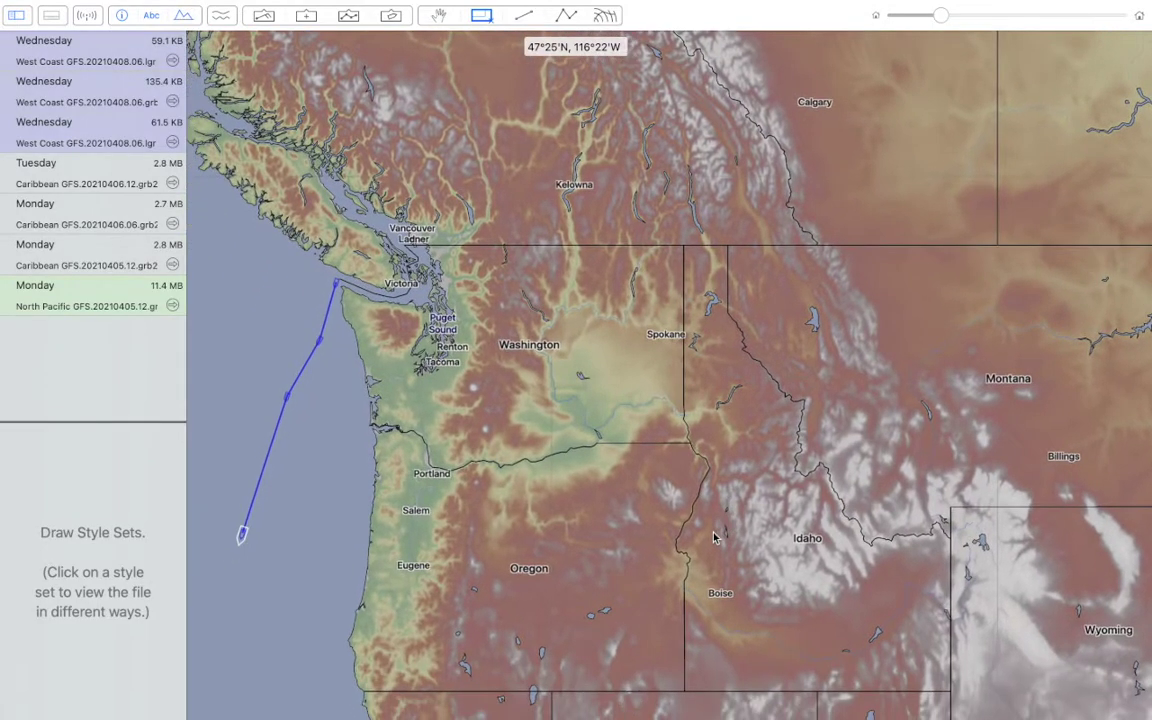
scroll(714, 538, "left", 5)
scroll(714, 538, "down", 2)
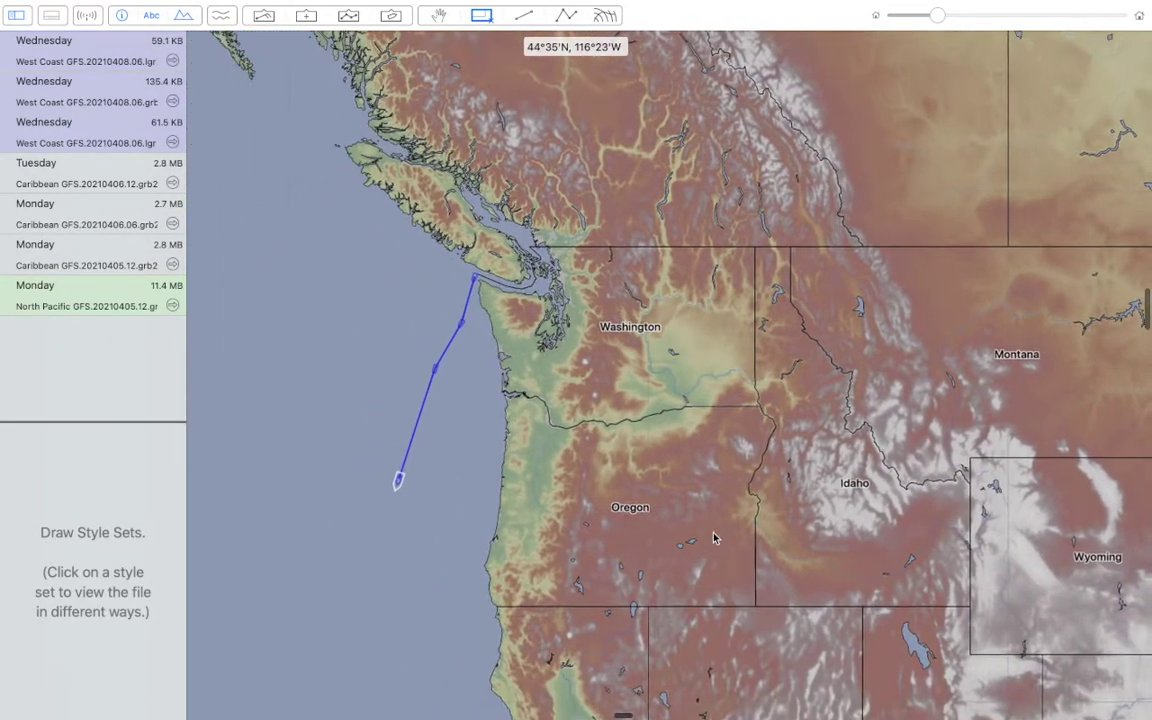
scroll(714, 538, "down", 2)
scroll(714, 538, "right", 10)
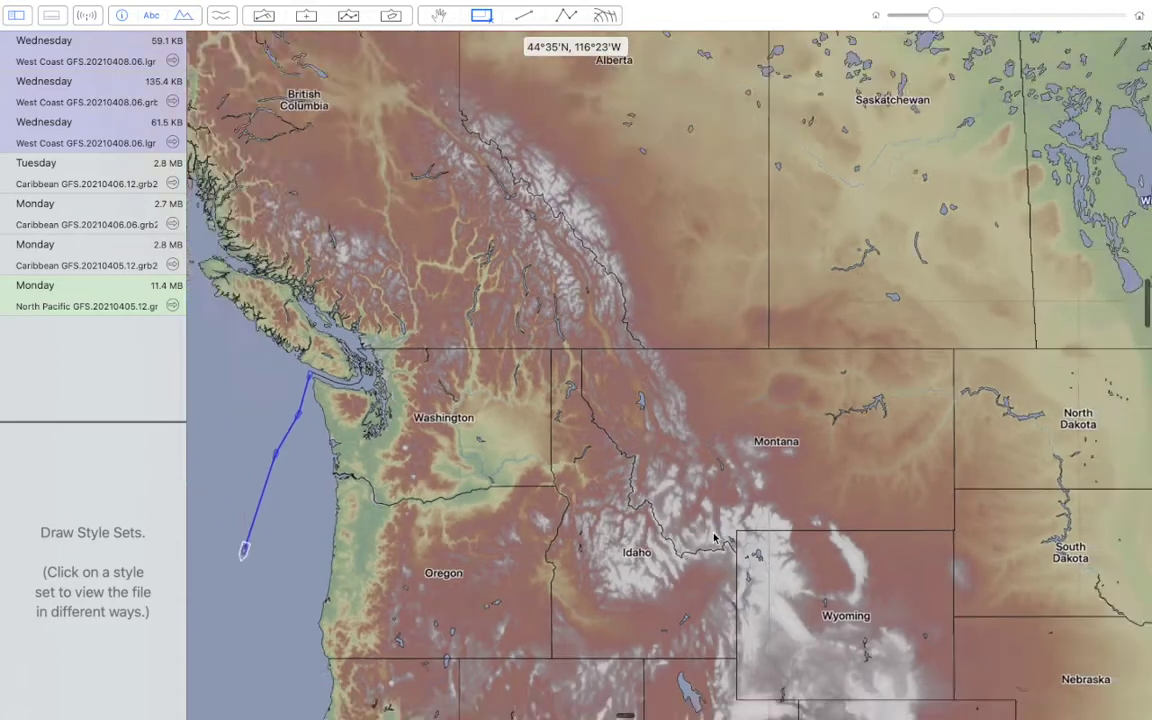
scroll(714, 538, "left", 6)
scroll(714, 538, "down", 2)
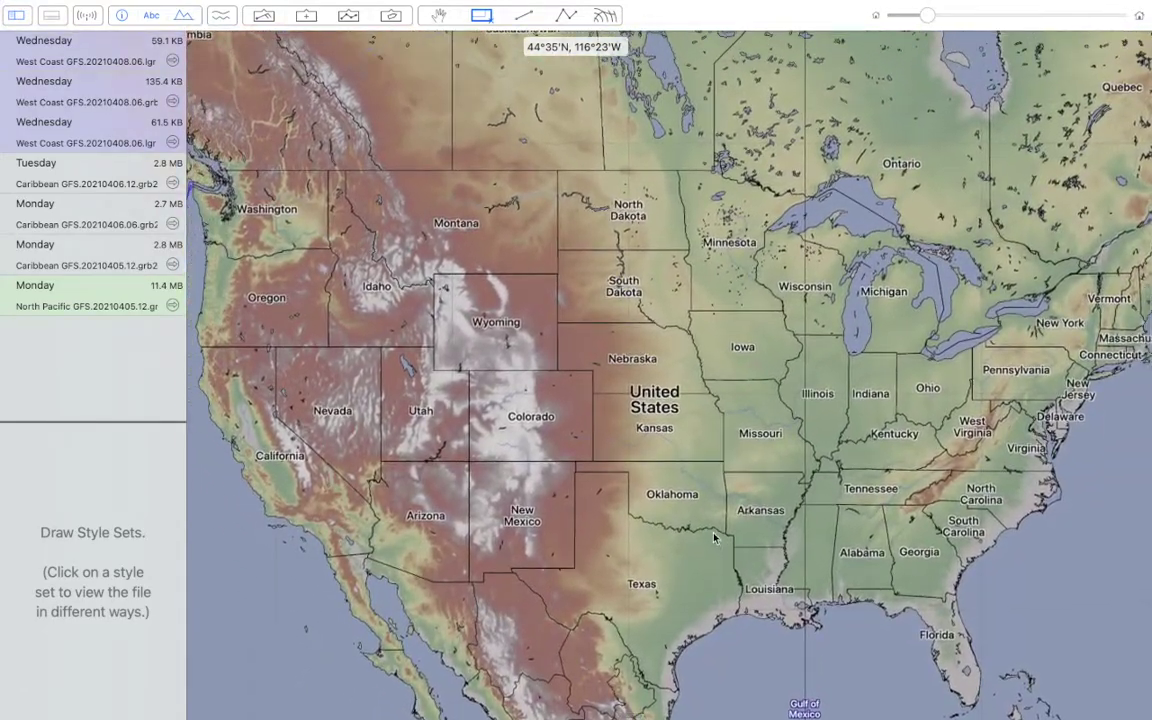
scroll(714, 538, "down", 2)
scroll(714, 538, "right", 2)
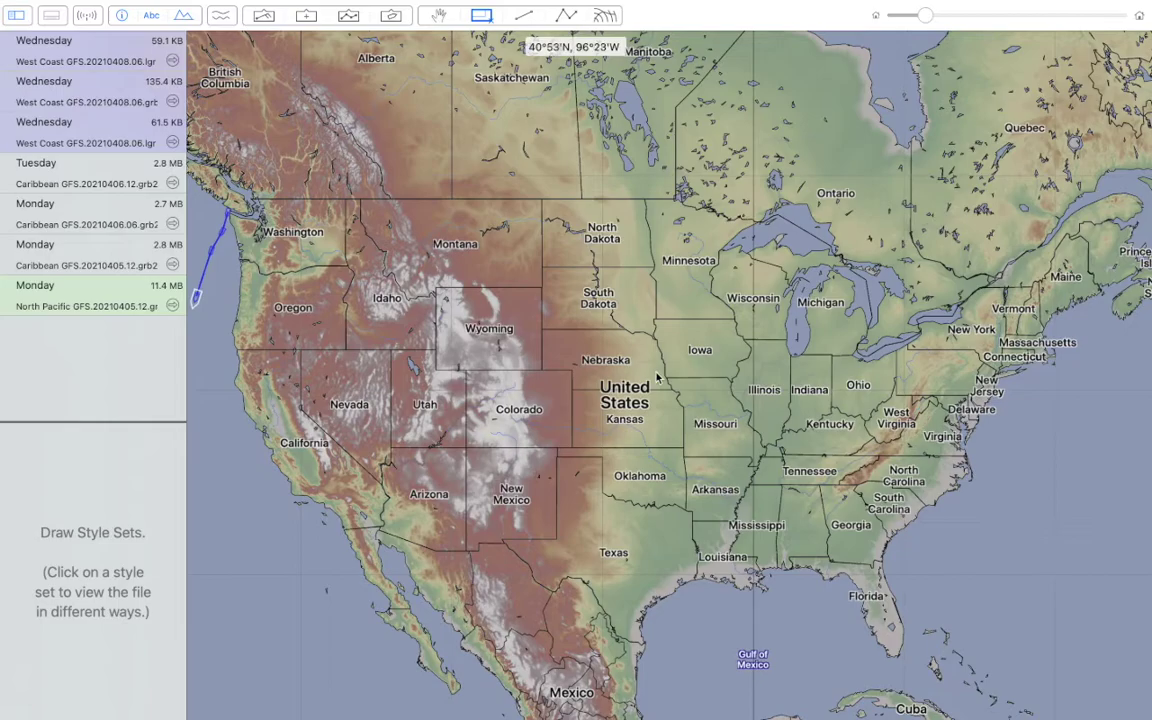
scroll(596, 358, "up", 5)
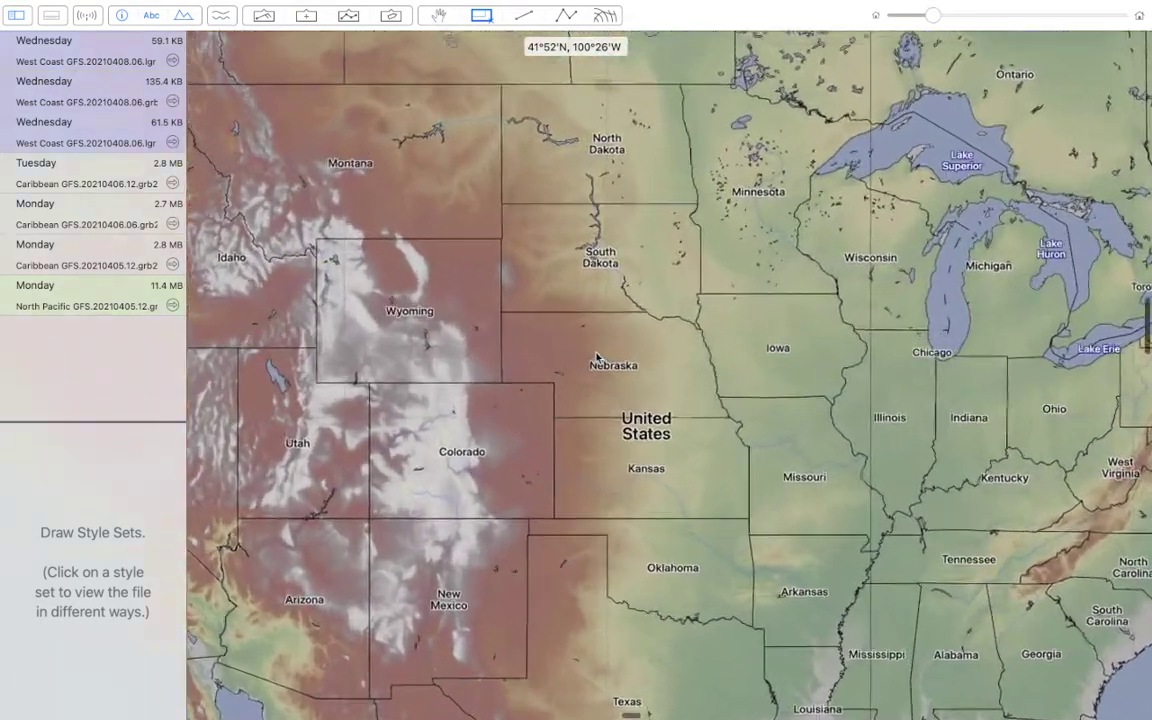
scroll(596, 358, "down", 5)
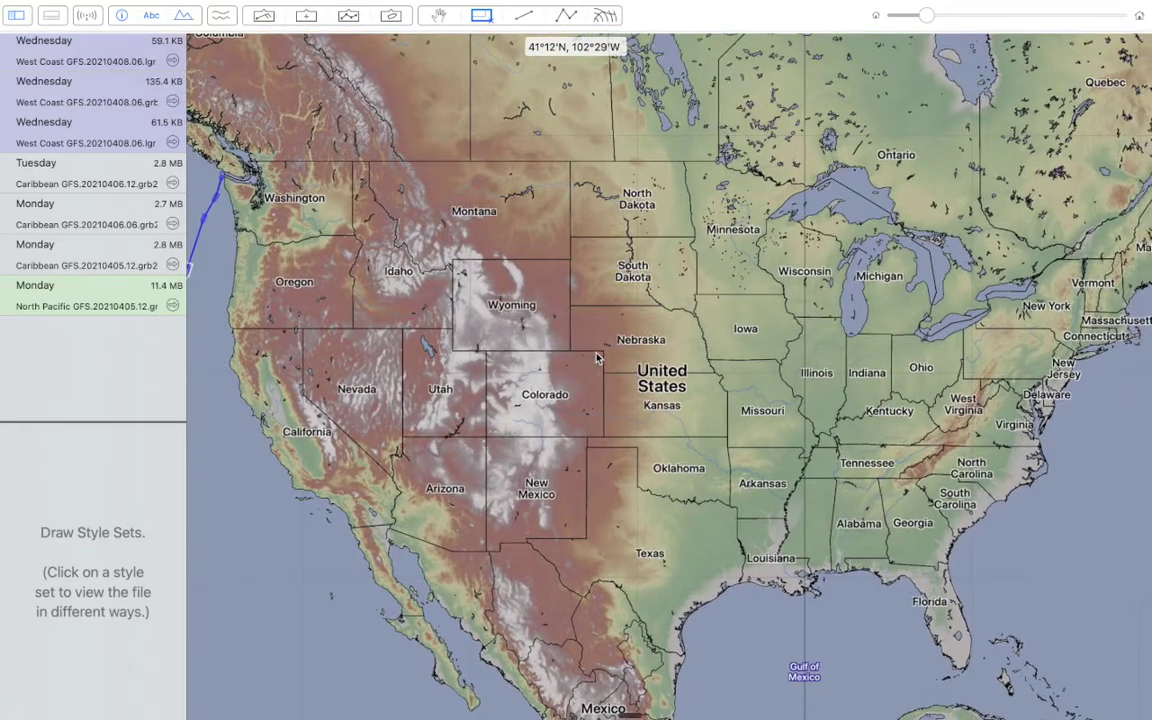
scroll(596, 358, "down", 2)
scroll(596, 358, "up", 3)
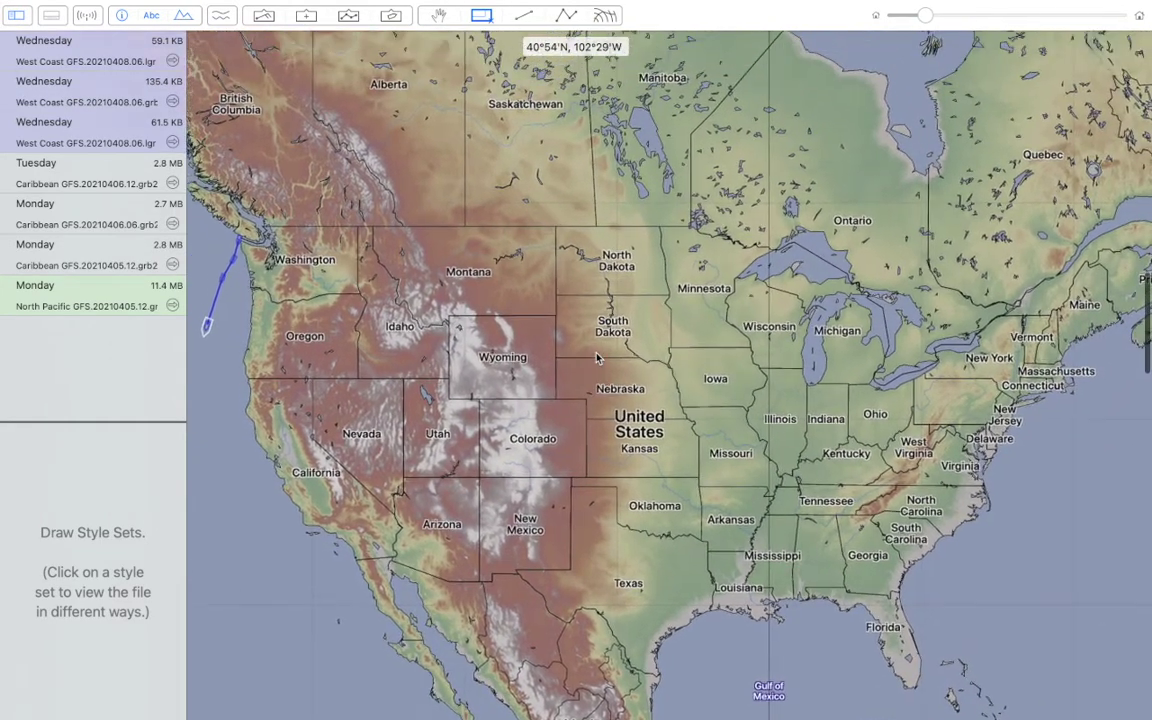
scroll(596, 358, "up", 3)
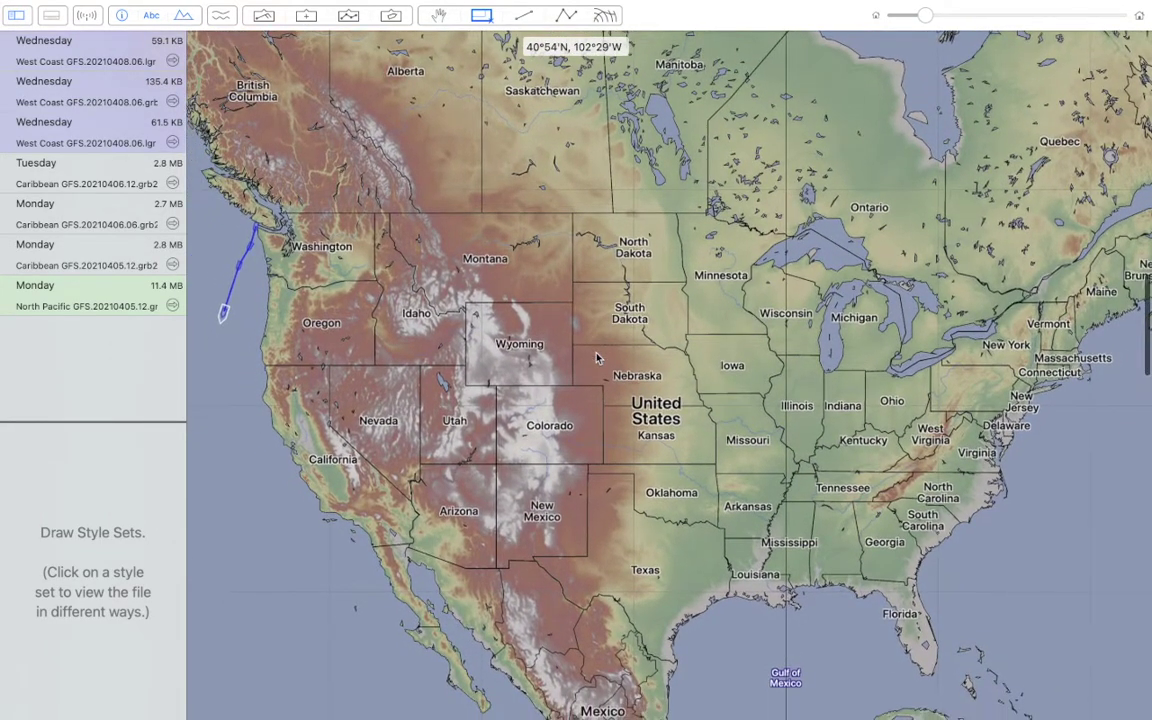
scroll(596, 358, "right", 5)
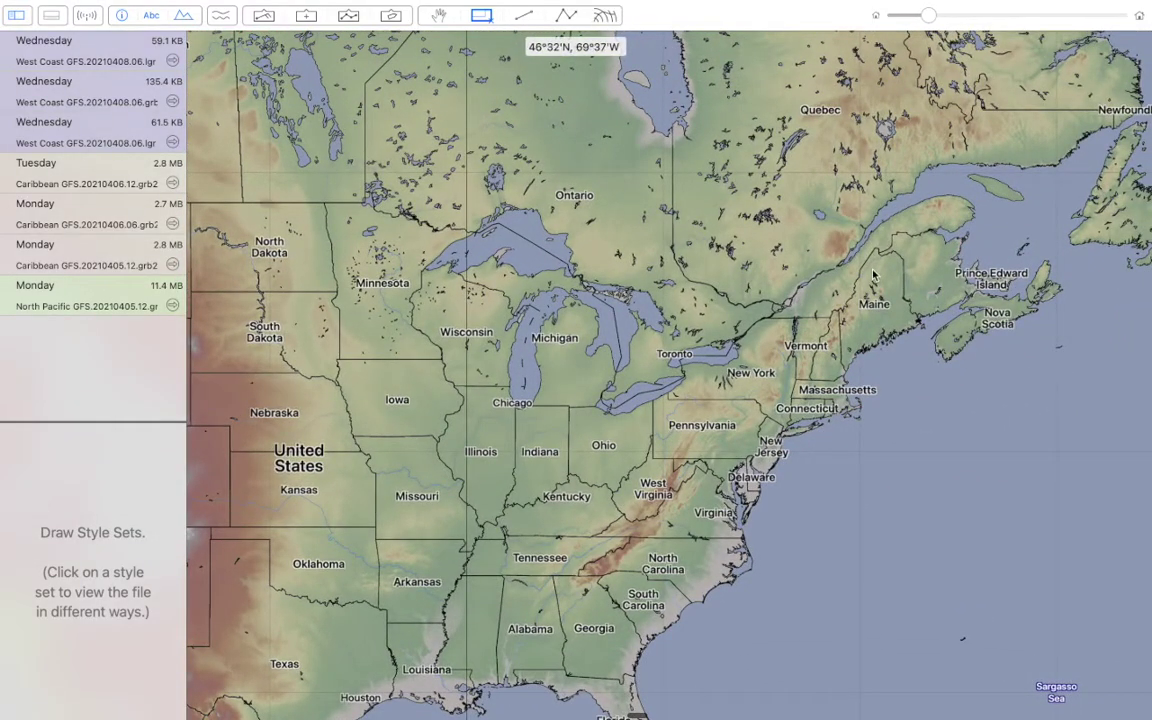
scroll(873, 272, "up", 4)
scroll(873, 272, "down", 4)
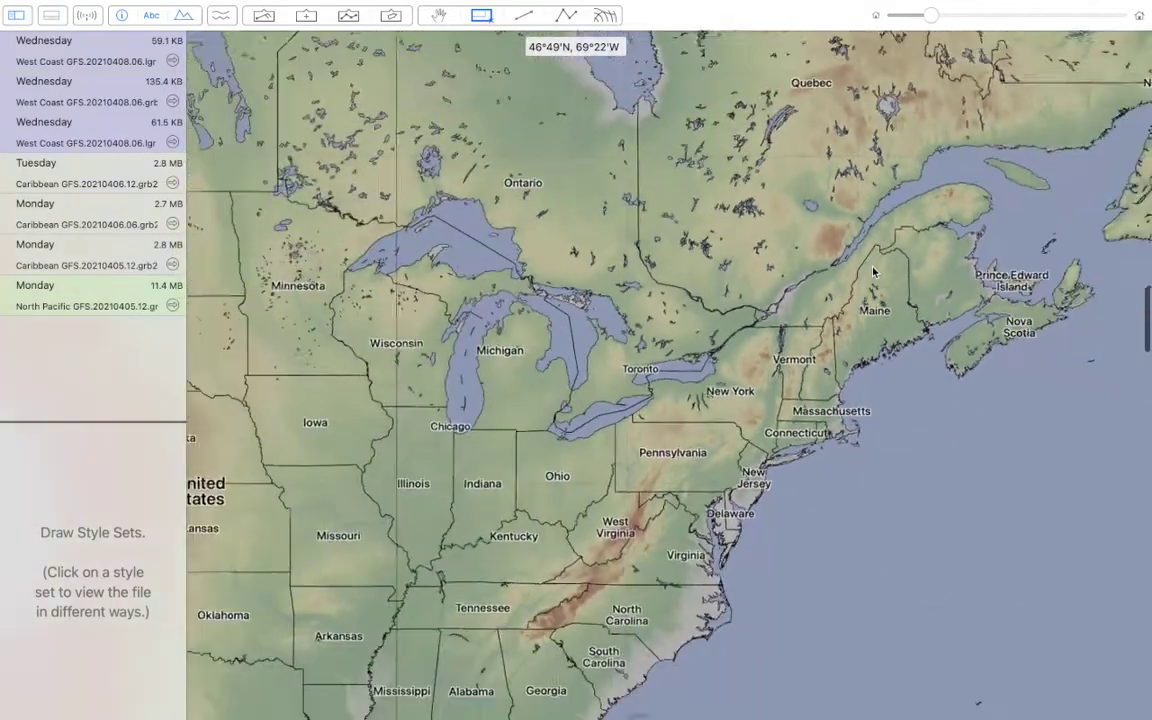
scroll(873, 272, "left", 9)
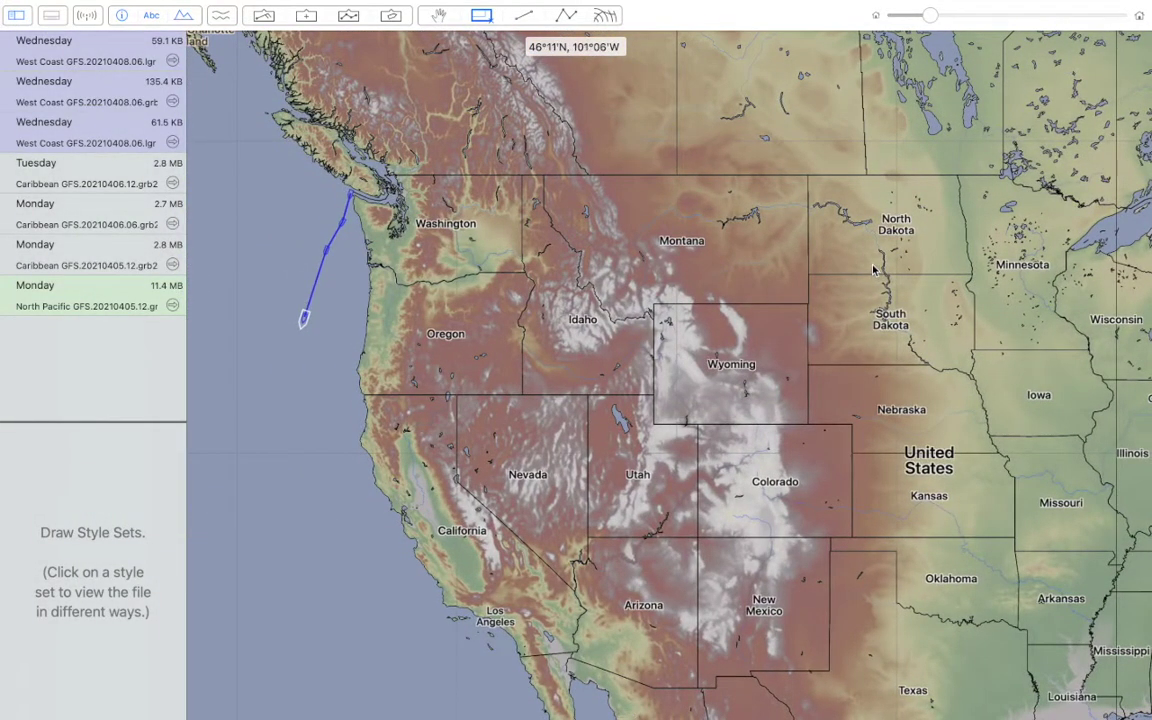
scroll(873, 270, "up", 3)
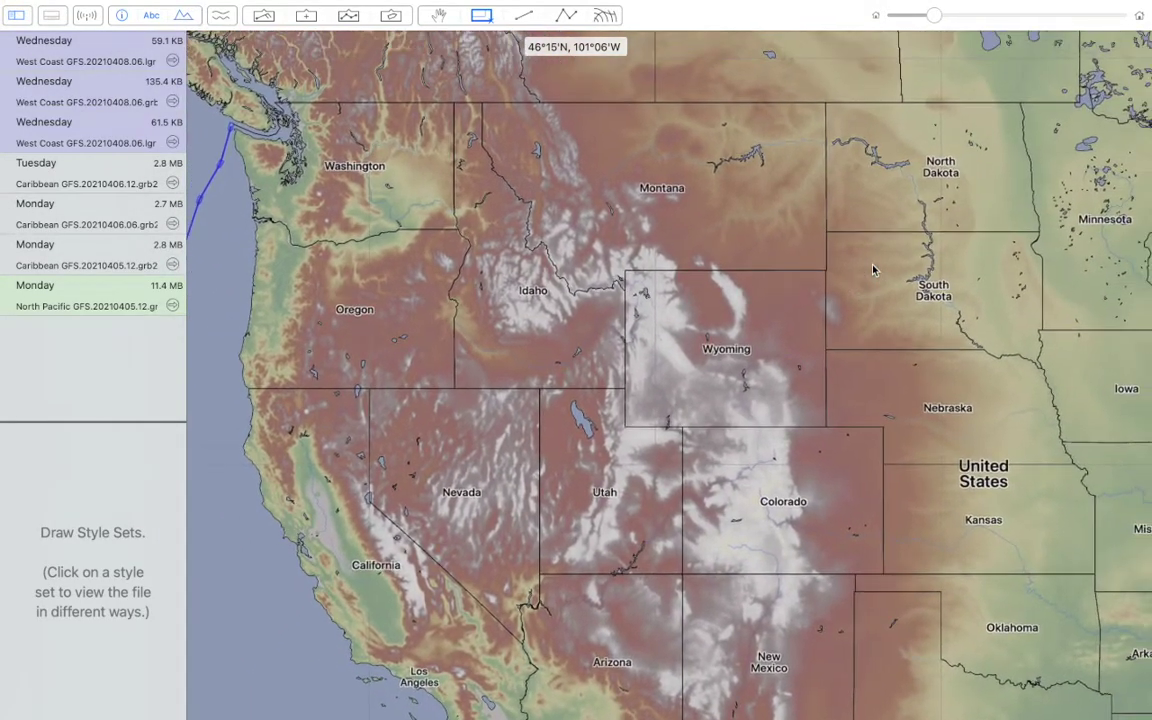
scroll(873, 270, "down", 2)
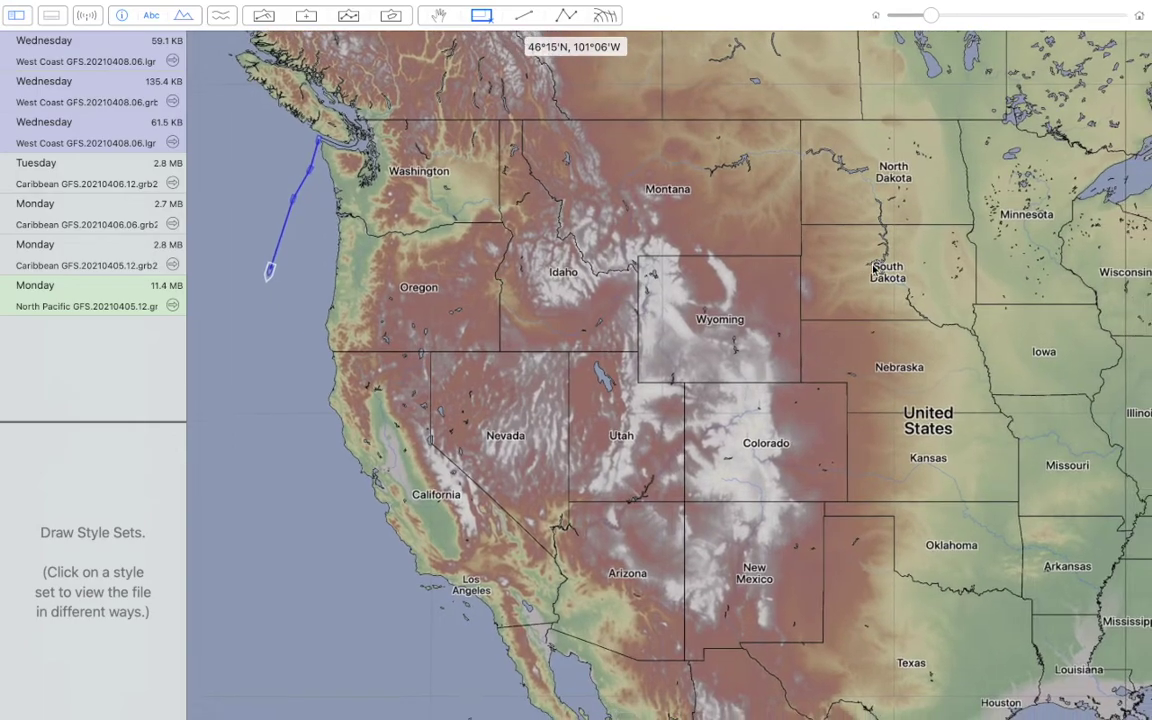
scroll(873, 270, "right", 2)
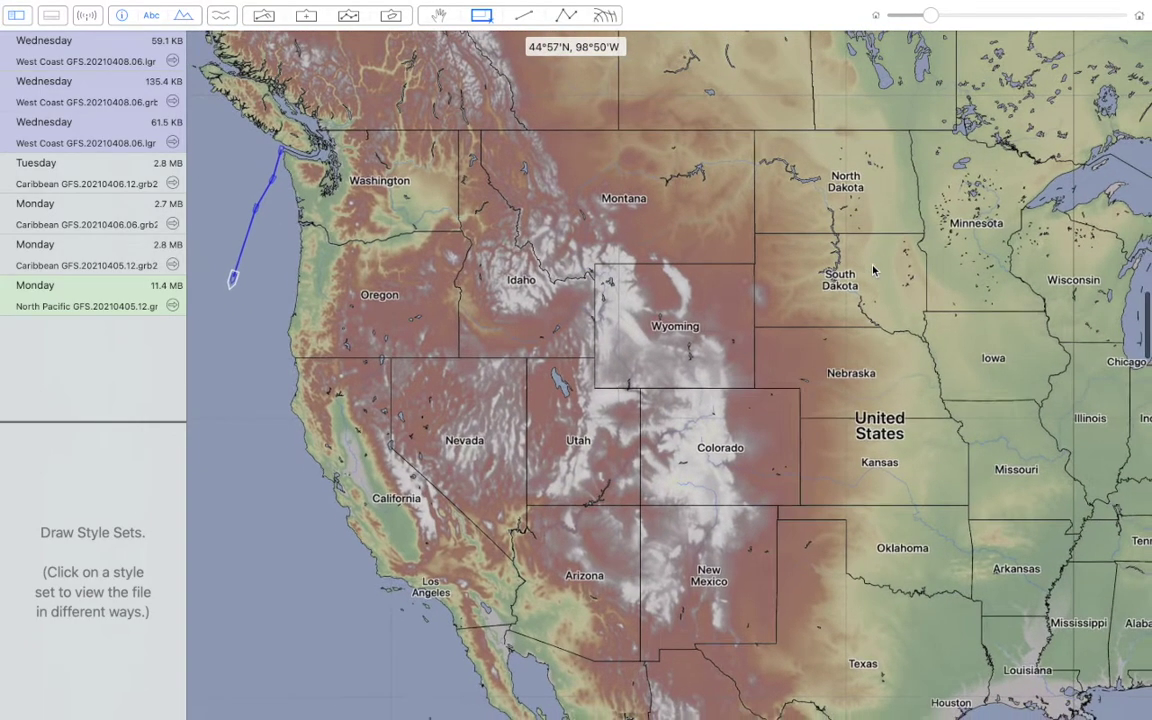
scroll(873, 270, "left", 1)
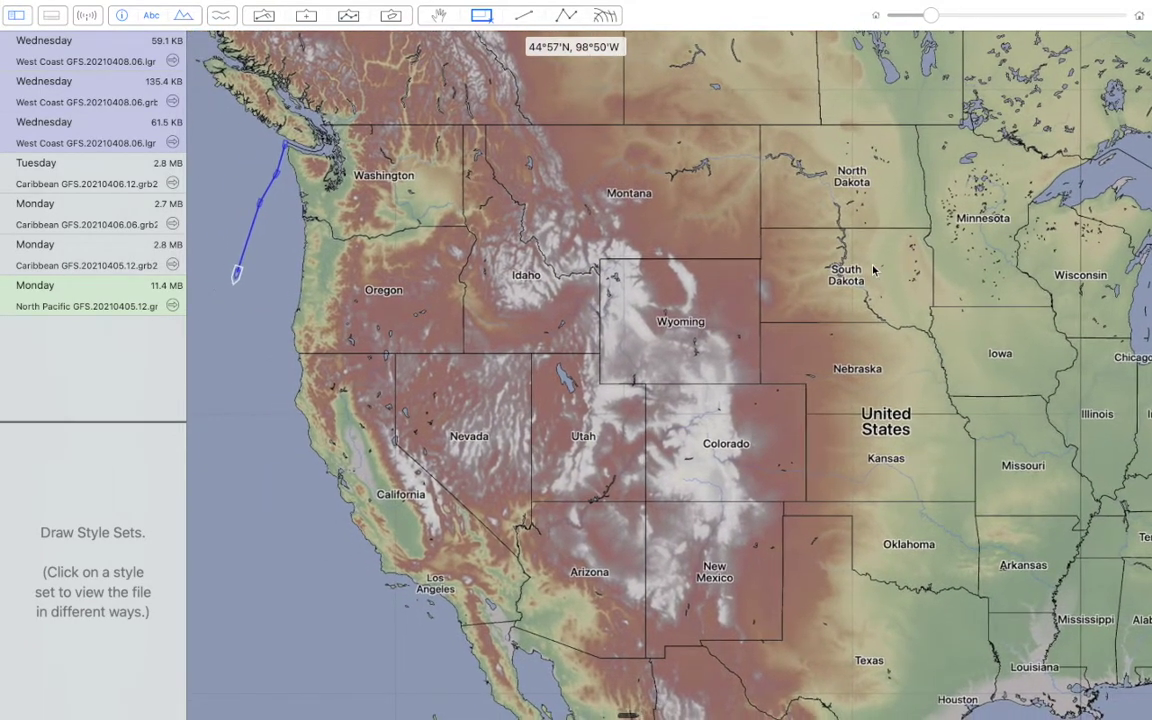
scroll(873, 270, "down", 2)
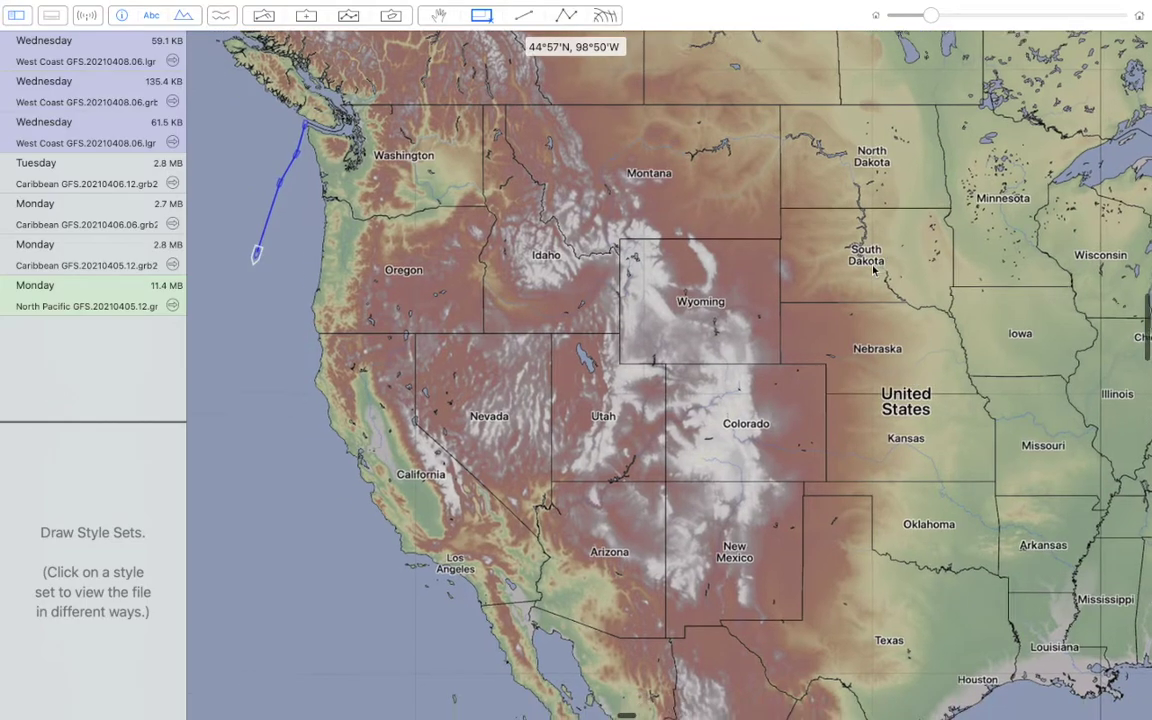
scroll(873, 270, "up", 2)
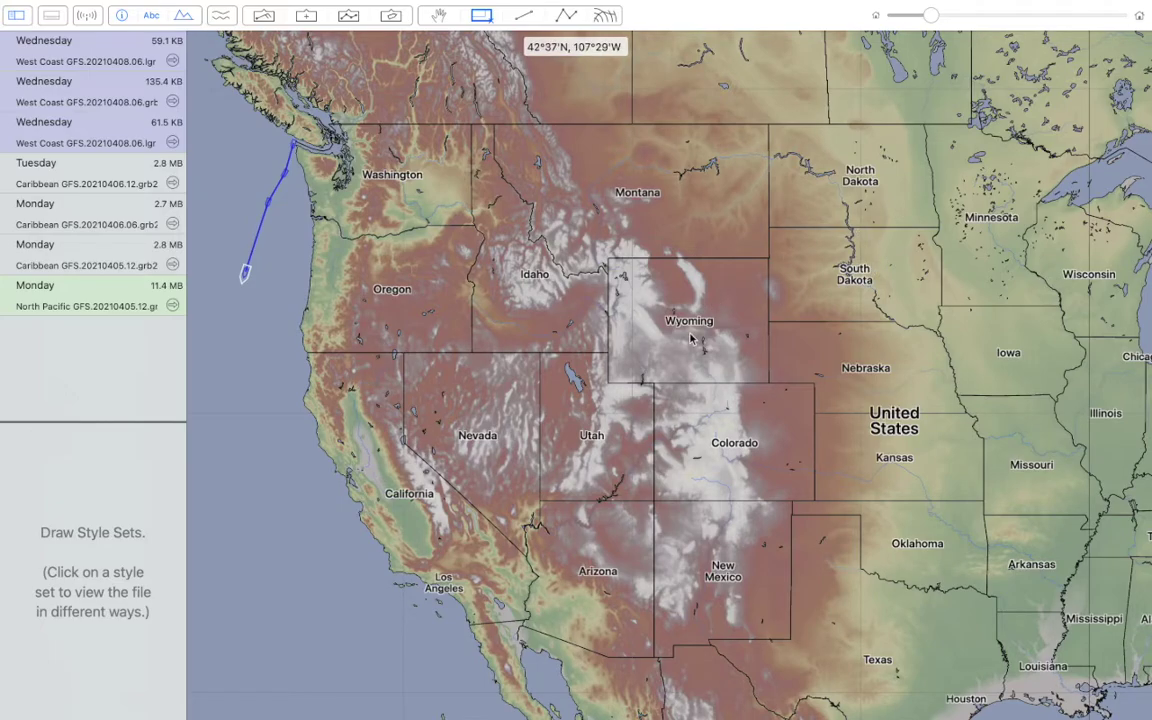
scroll(690, 340, "down", 3)
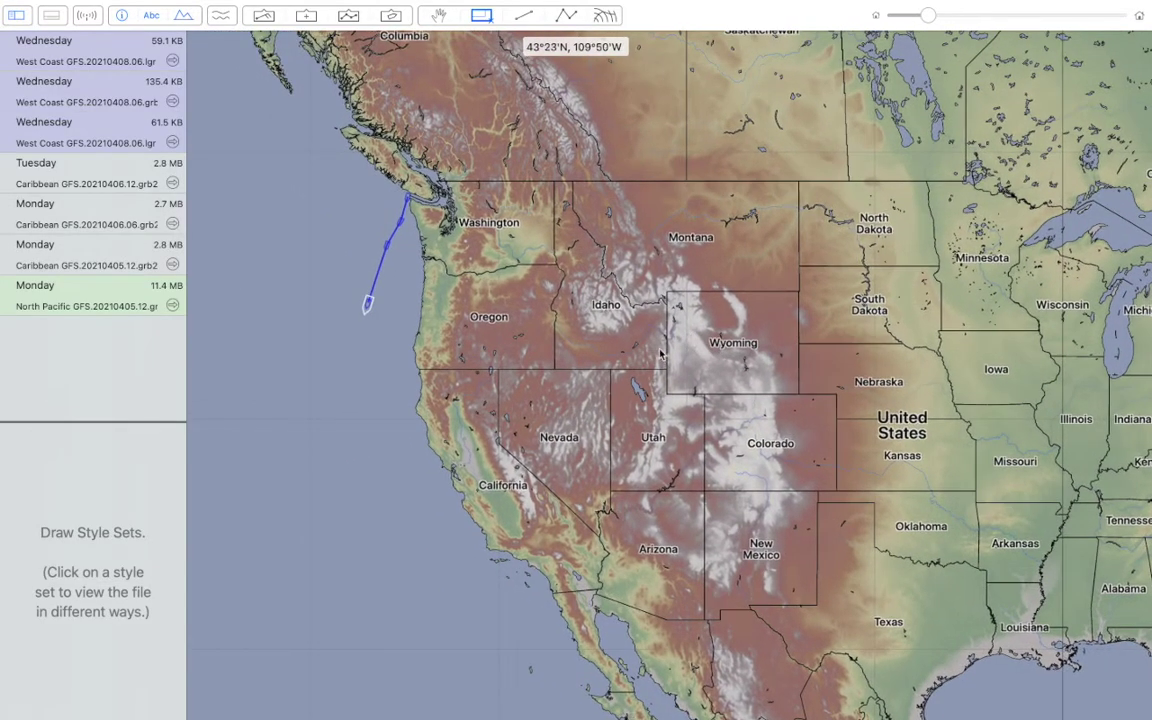
scroll(662, 351, "up", 5)
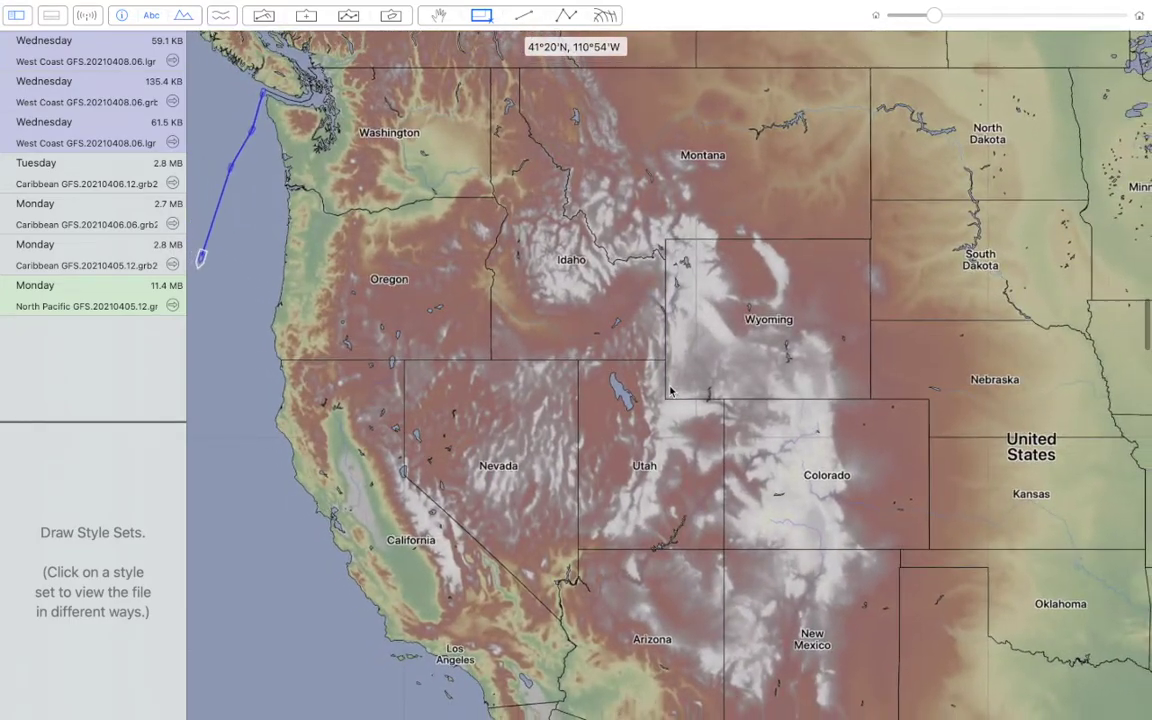
scroll(670, 391, "right", 10)
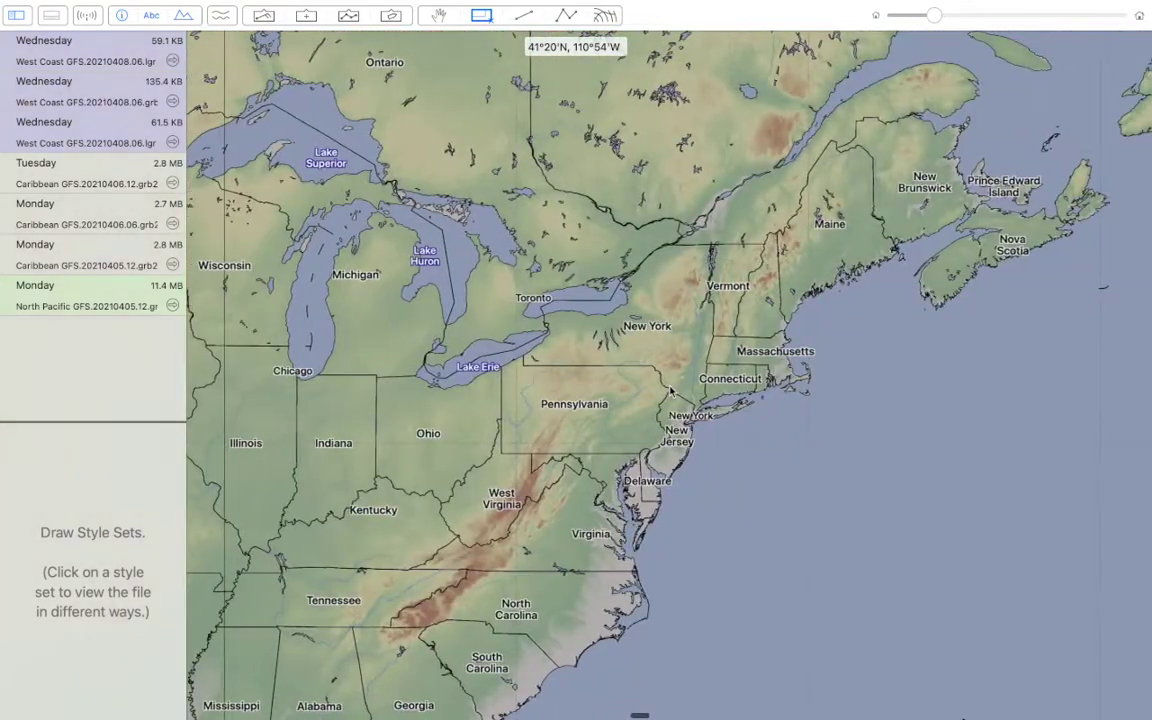
scroll(671, 390, "left", 10)
scroll(671, 390, "down", 5)
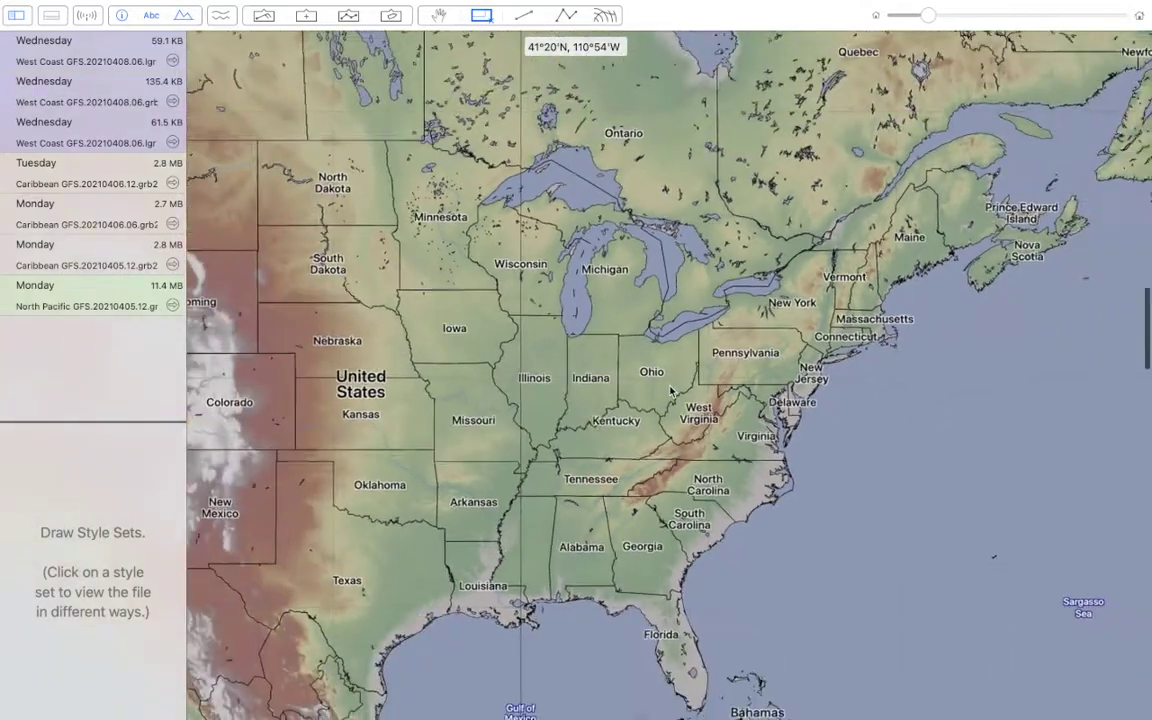
scroll(670, 391, "left", 10)
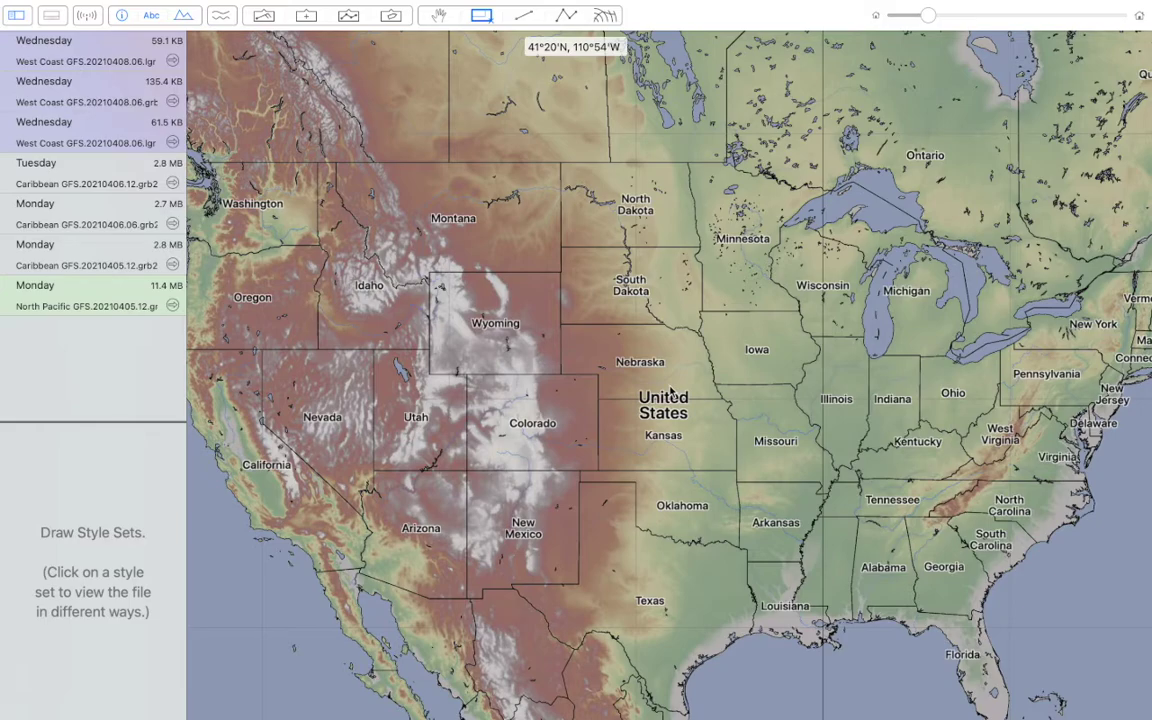
scroll(670, 391, "left", 2)
scroll(671, 392, "down", 5)
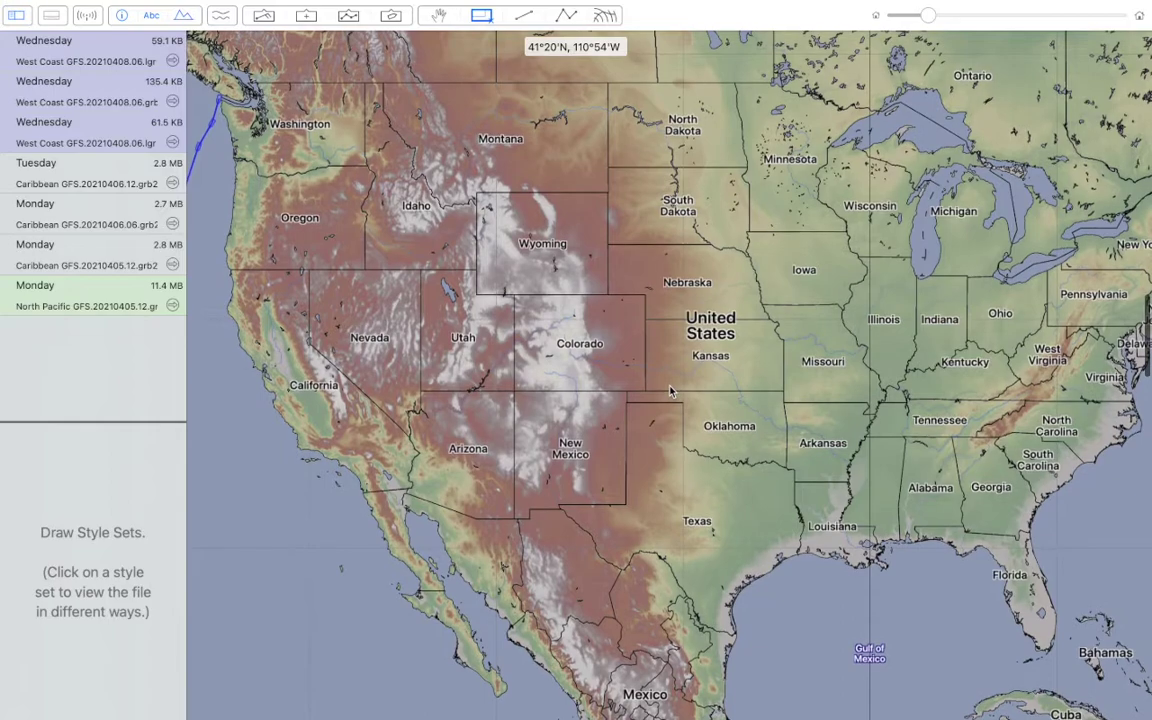
scroll(670, 391, "up", 3)
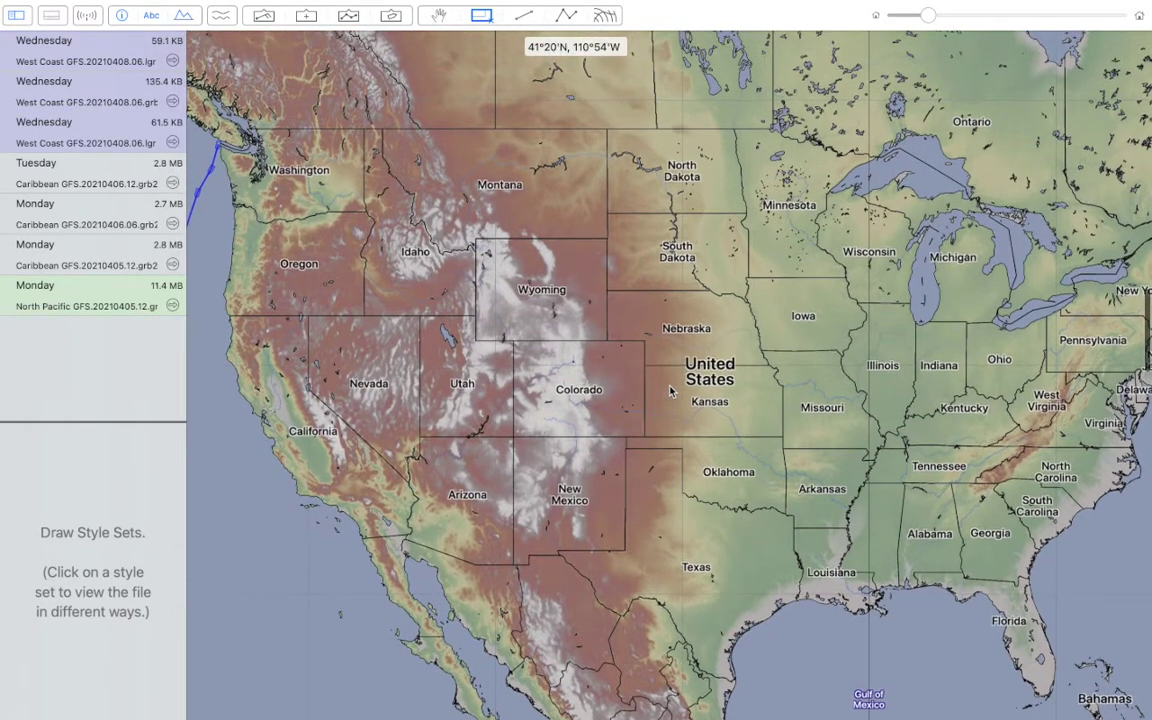
scroll(670, 391, "up", 3)
scroll(671, 391, "left", 15)
scroll(671, 391, "up", 4)
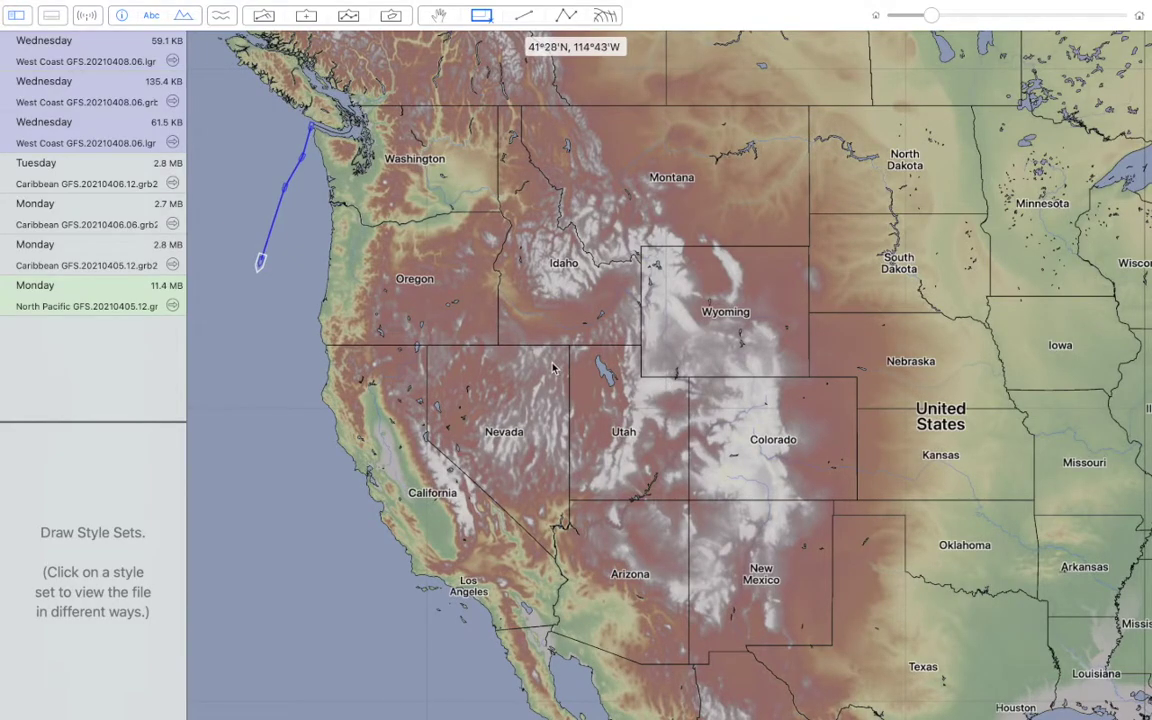
scroll(553, 369, "up", 5)
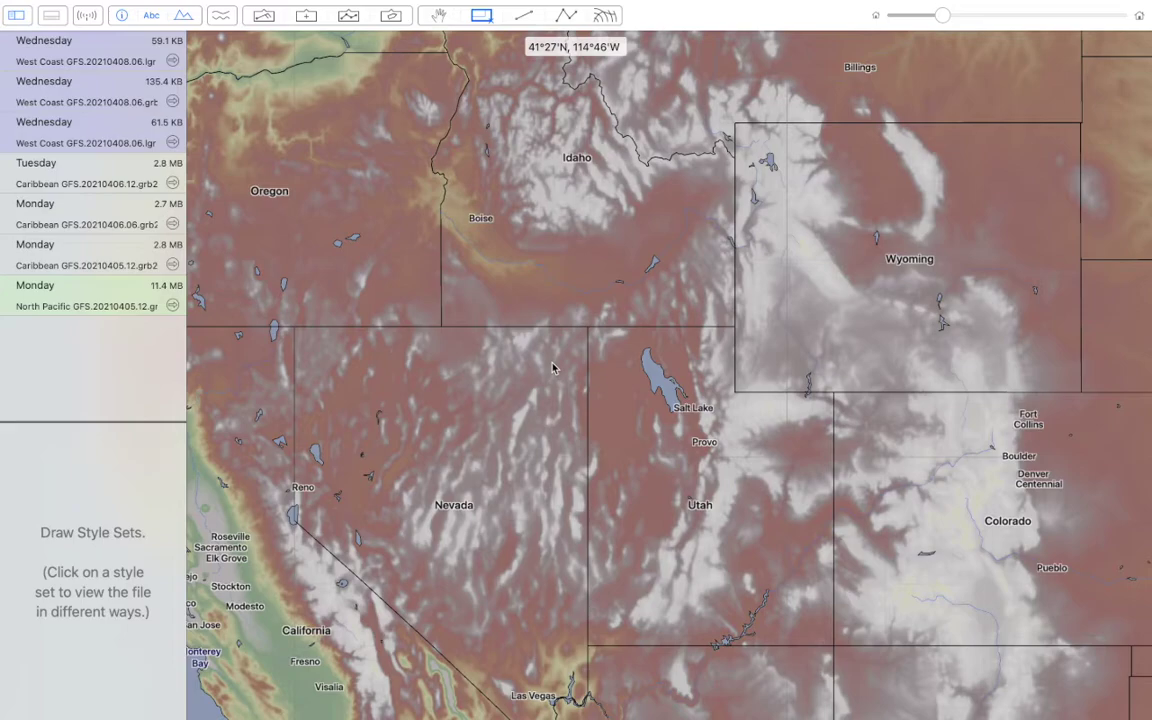
scroll(553, 369, "down", 5)
scroll(553, 369, "up", 4)
scroll(553, 369, "right", 10)
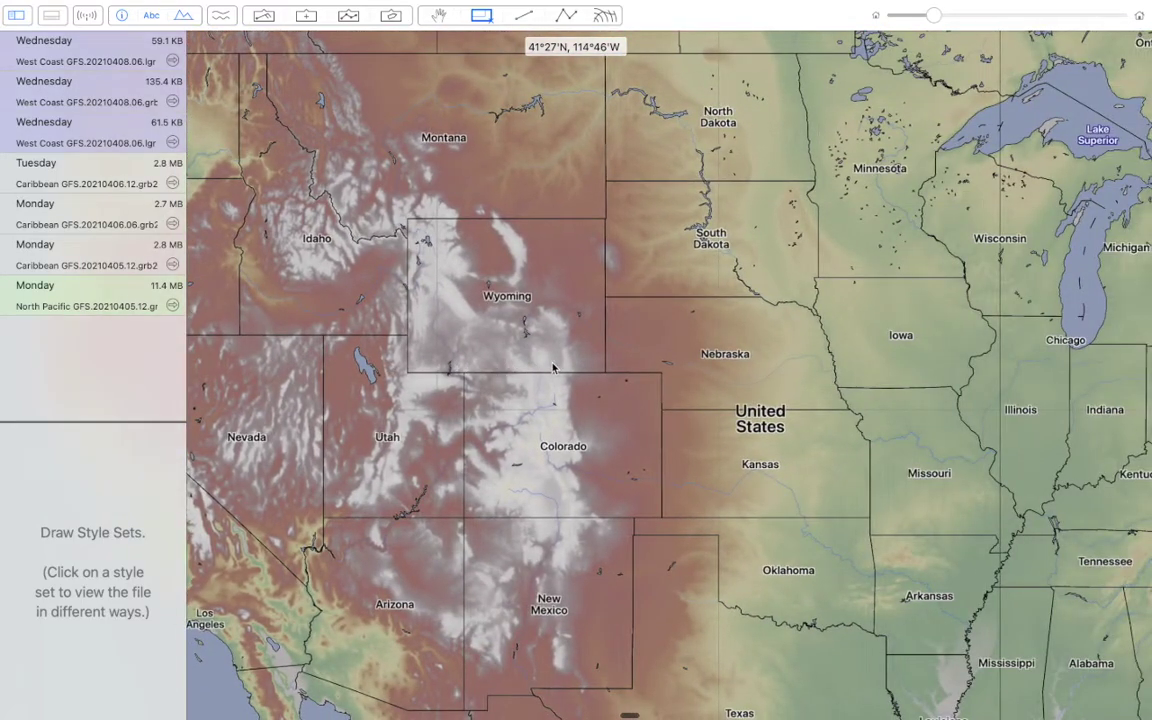
scroll(553, 369, "down", 2)
scroll(553, 369, "right", 2)
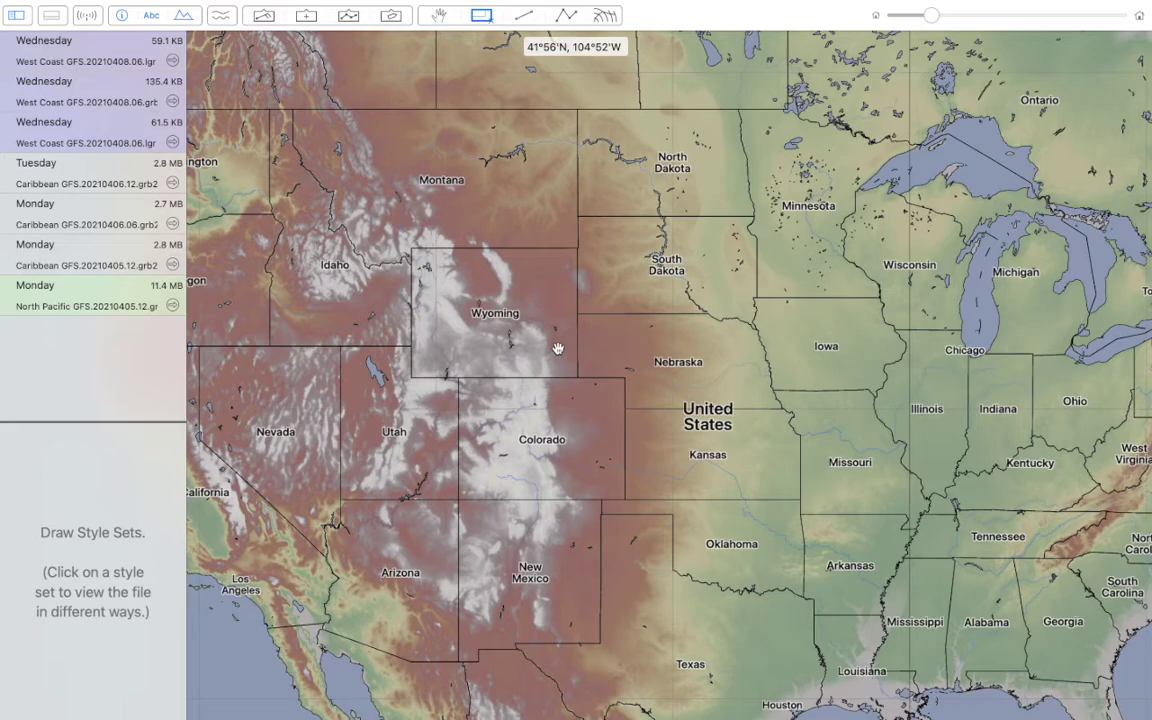
In the browser, open the GFS 0.25 Degree https link from NOMADS' Global Models table
key("super+Tab")
key("super+Tab")
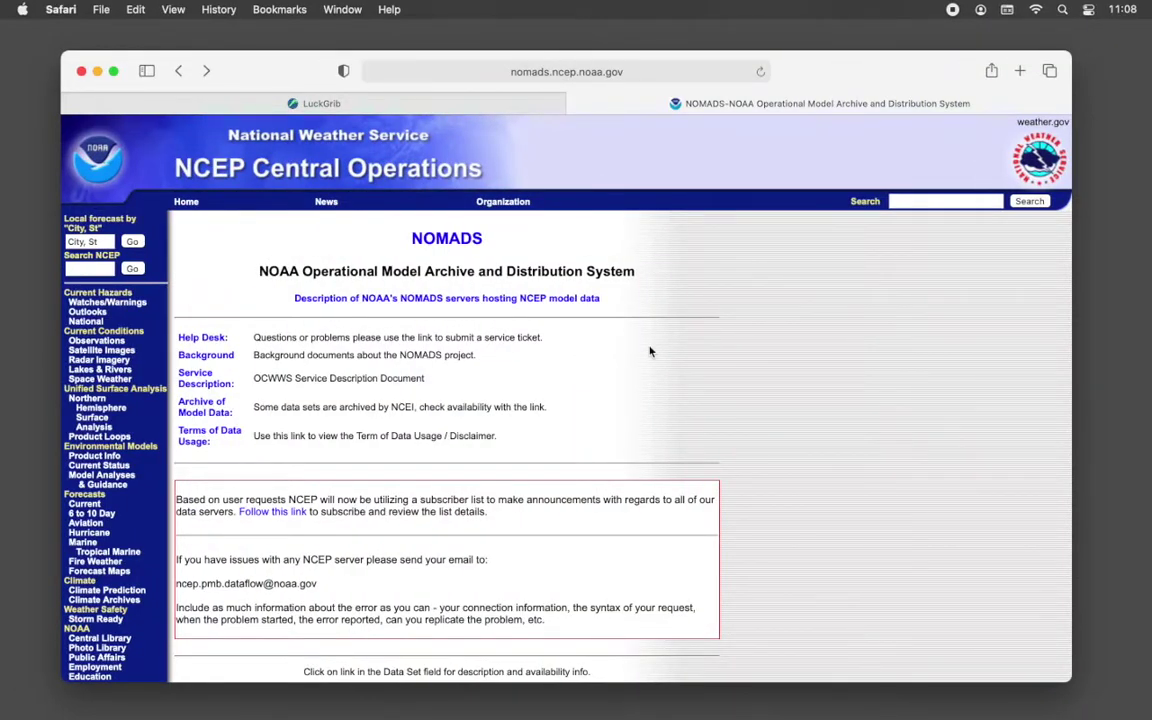
scroll(650, 351, "down", 5)
scroll(650, 351, "up", 5)
scroll(674, 281, "down", 10)
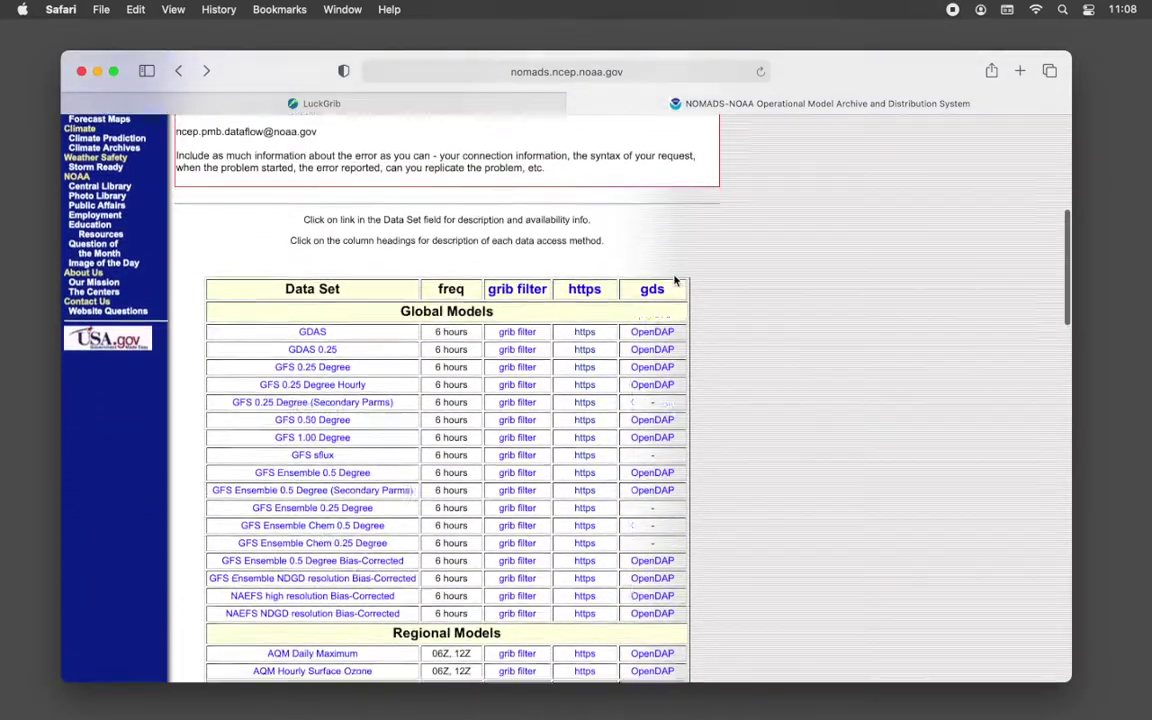
scroll(674, 281, "down", 20)
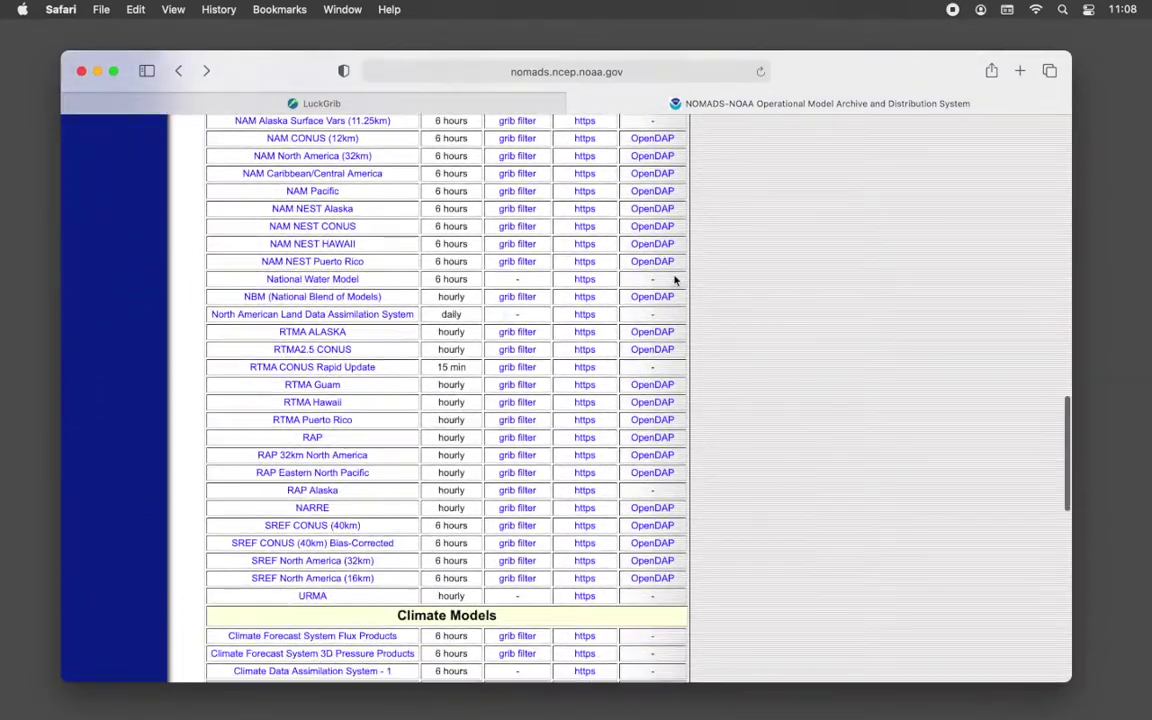
scroll(674, 281, "down", 20)
scroll(674, 281, "up", 15)
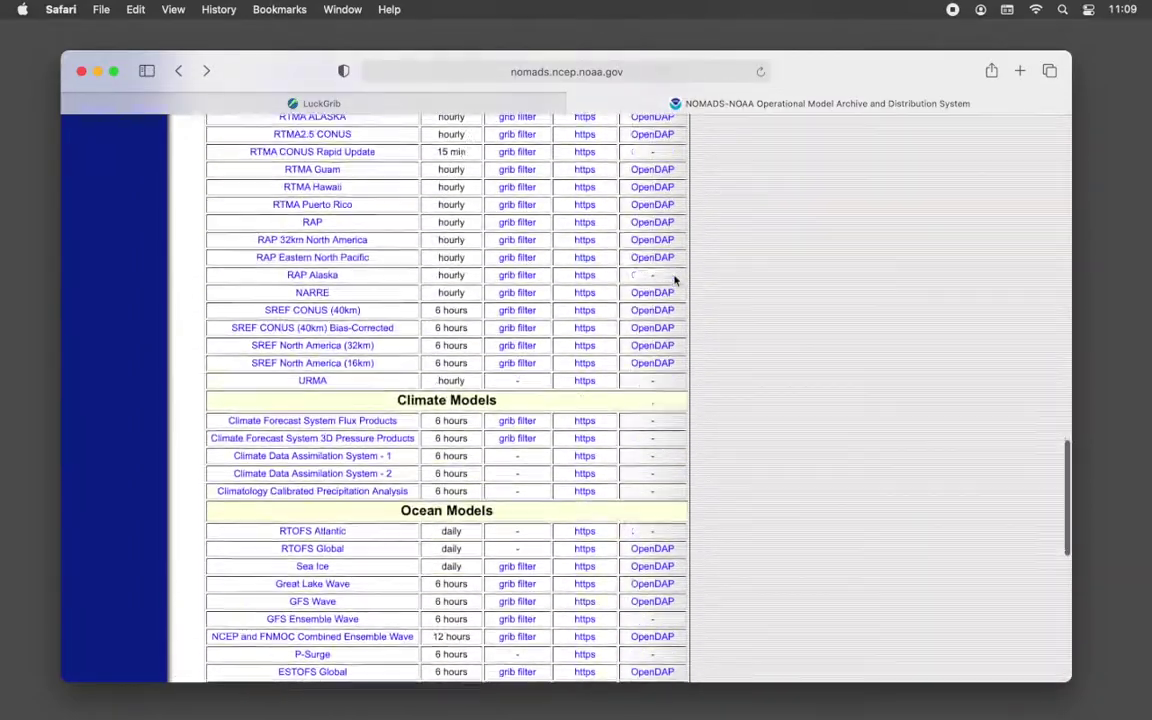
scroll(674, 281, "up", 15)
scroll(674, 281, "up", 2)
scroll(674, 281, "down", 3)
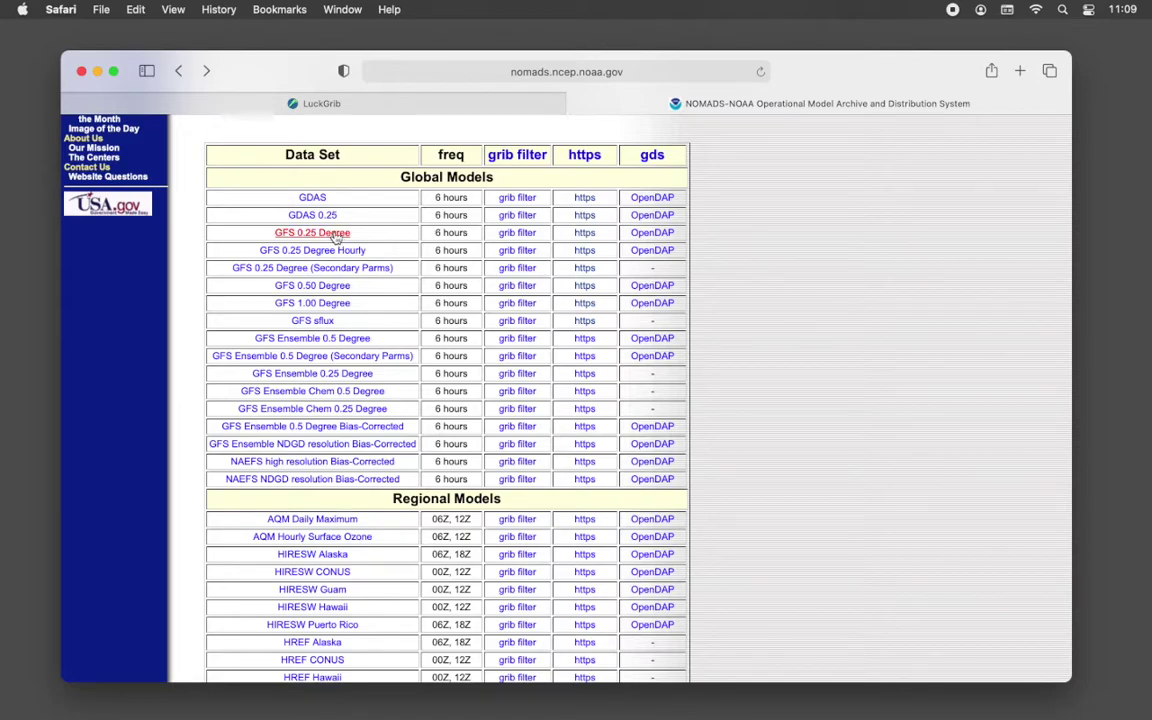
left_click(584, 232)
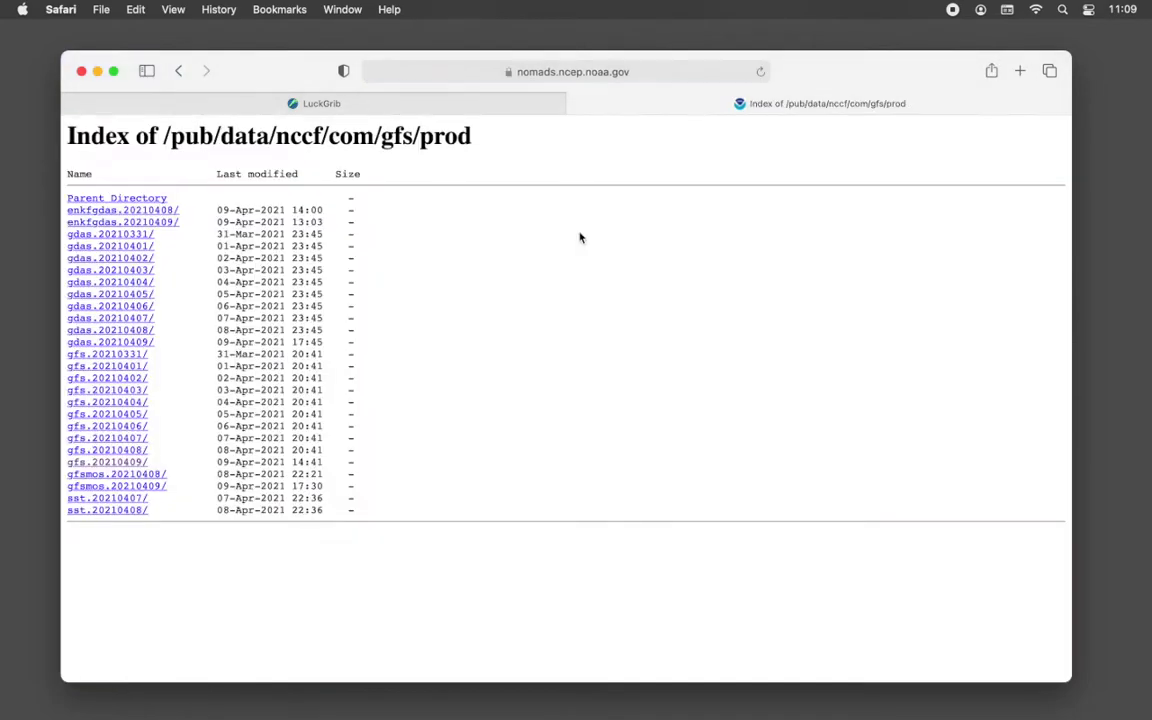
Browse gfs.20210409/12/atmos and open the gfs.t12z.pgrb2.0p25.f097.idx inventory file
left_click(128, 463)
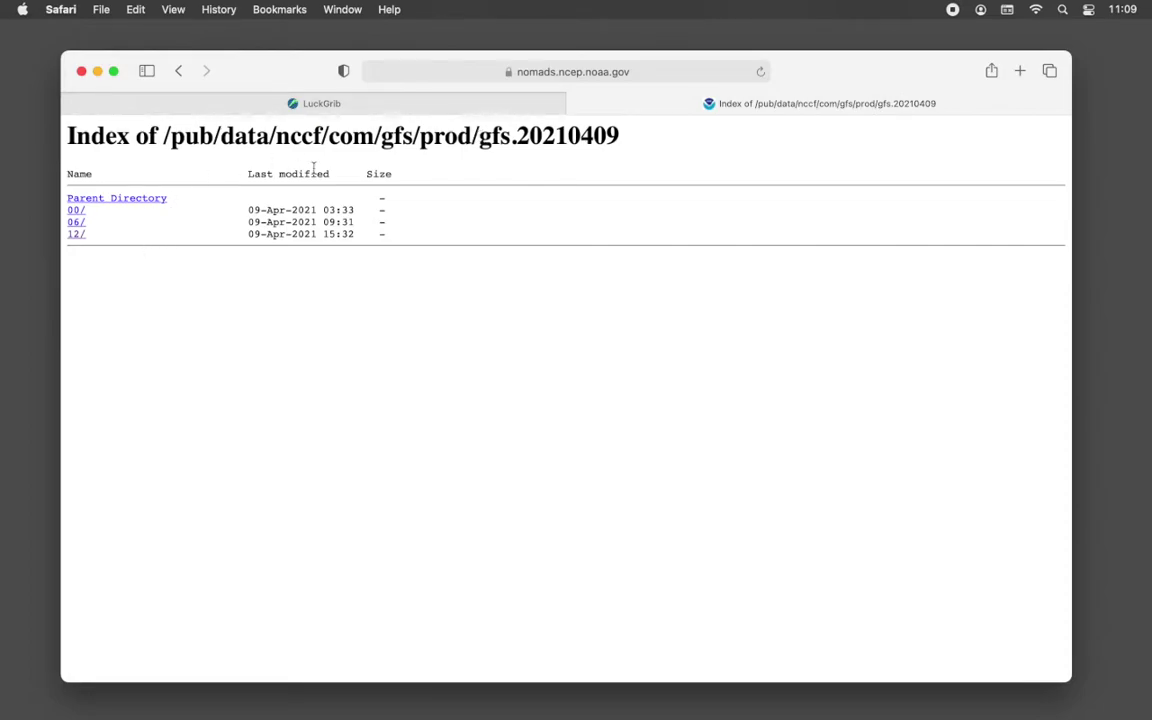
left_click(75, 234)
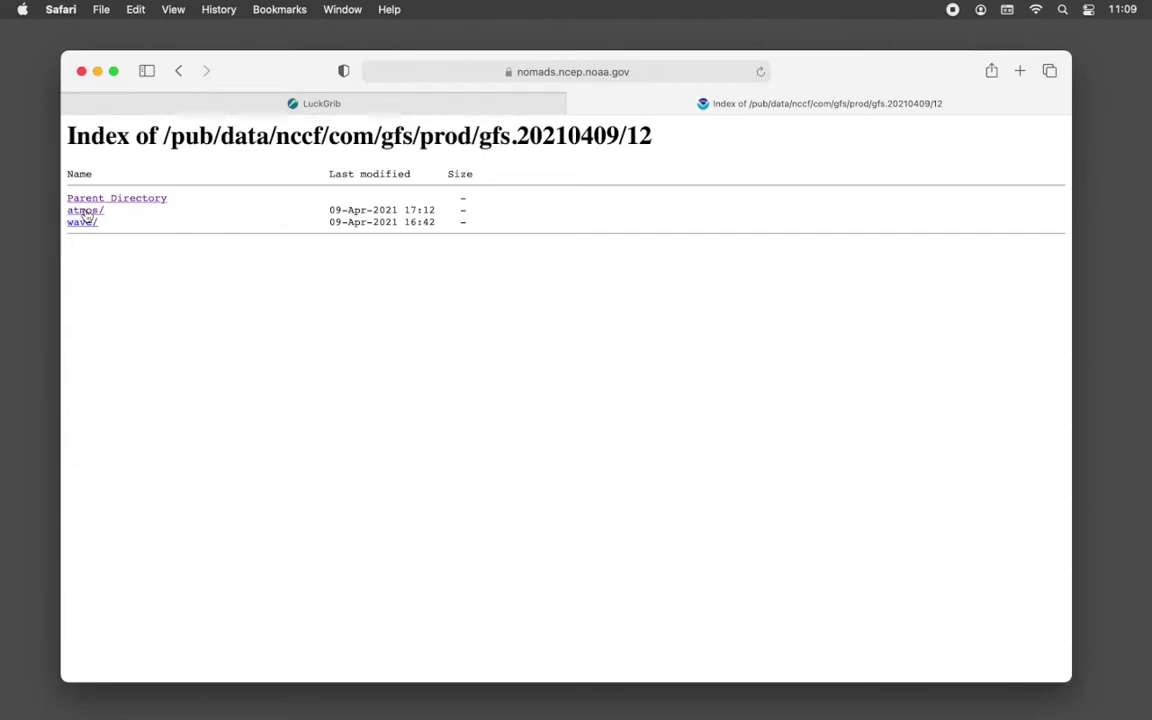
left_click(85, 211)
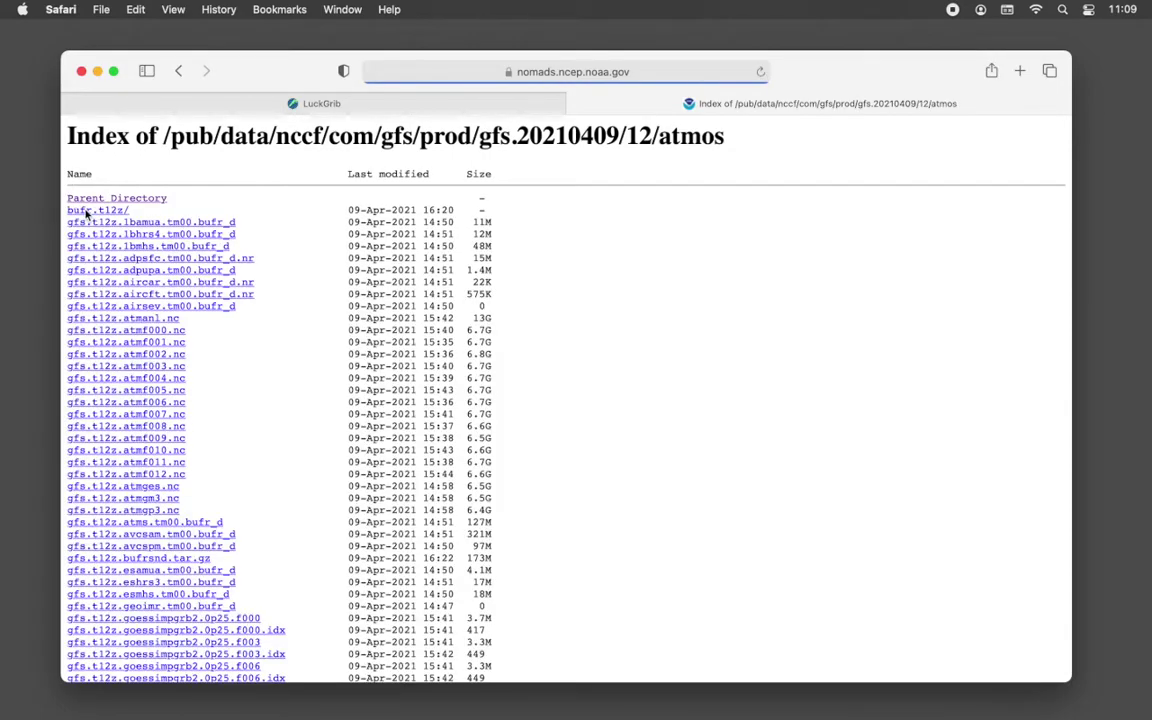
scroll(245, 415, "down", 15)
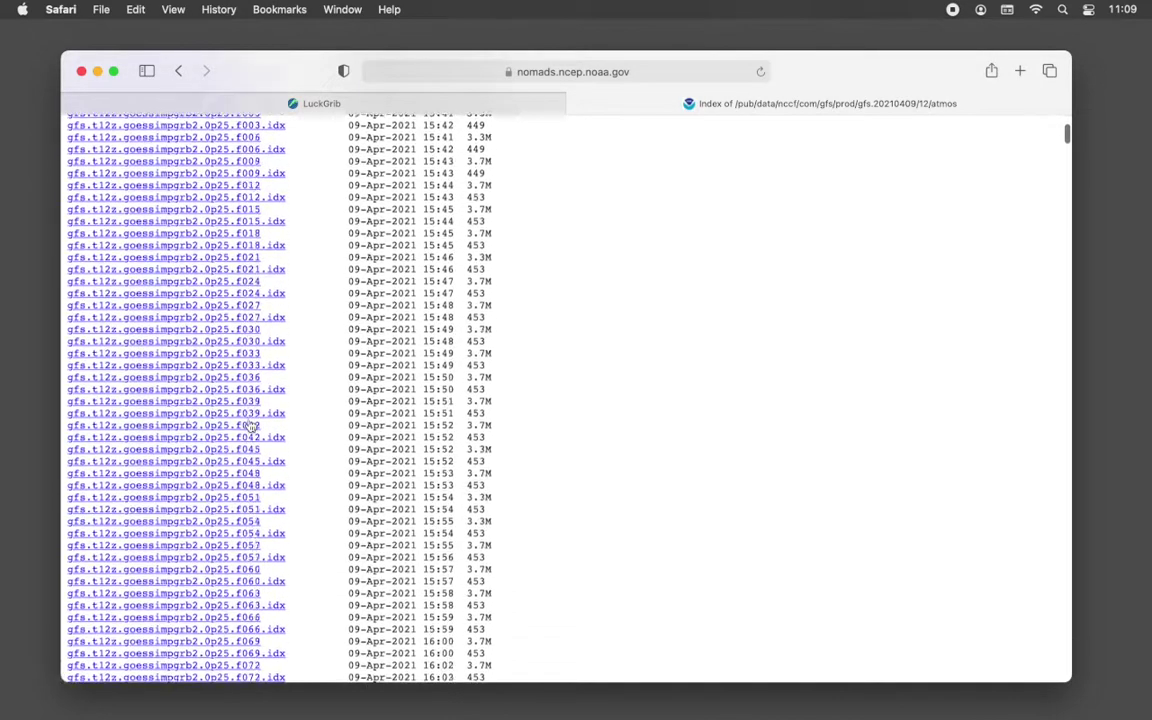
scroll(250, 427, "down", 15)
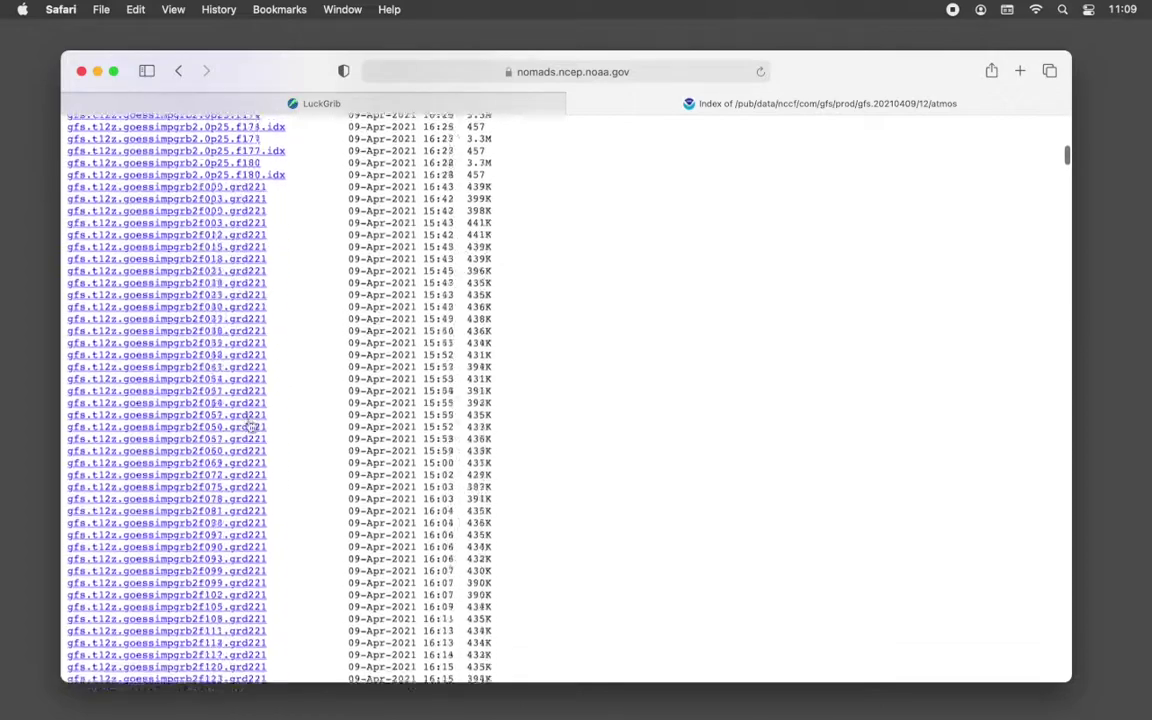
scroll(250, 427, "down", 5)
scroll(249, 419, "down", 20)
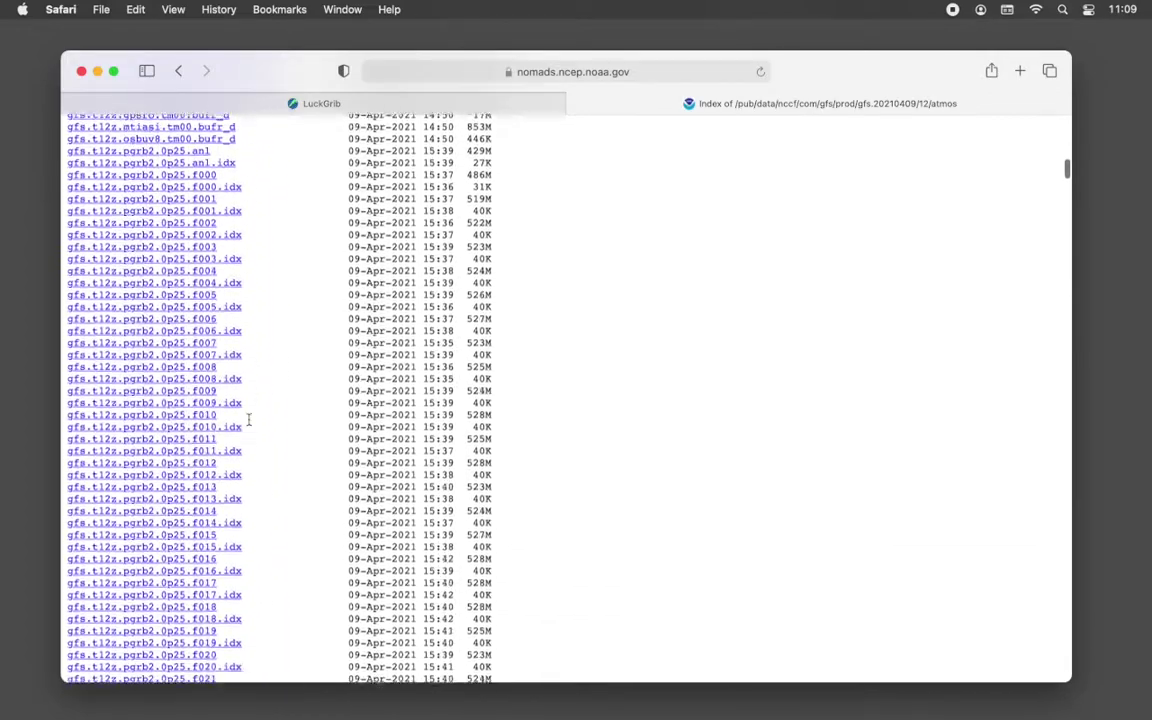
scroll(249, 421, "down", 20)
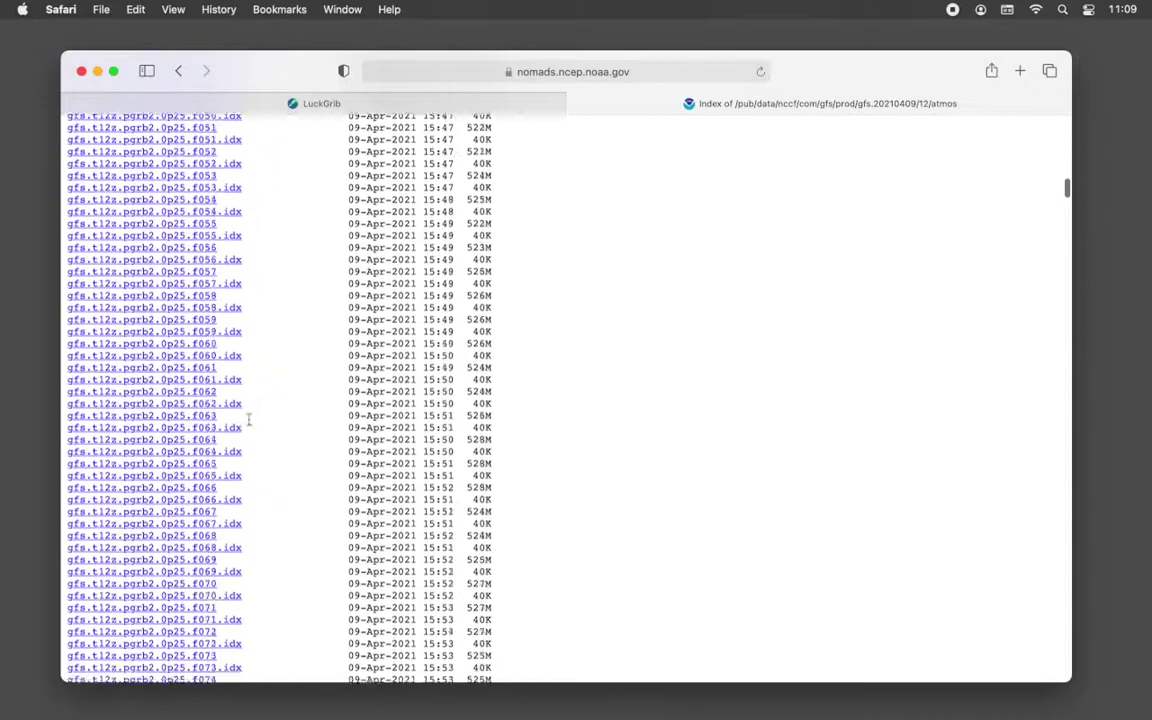
scroll(249, 420, "down", 10)
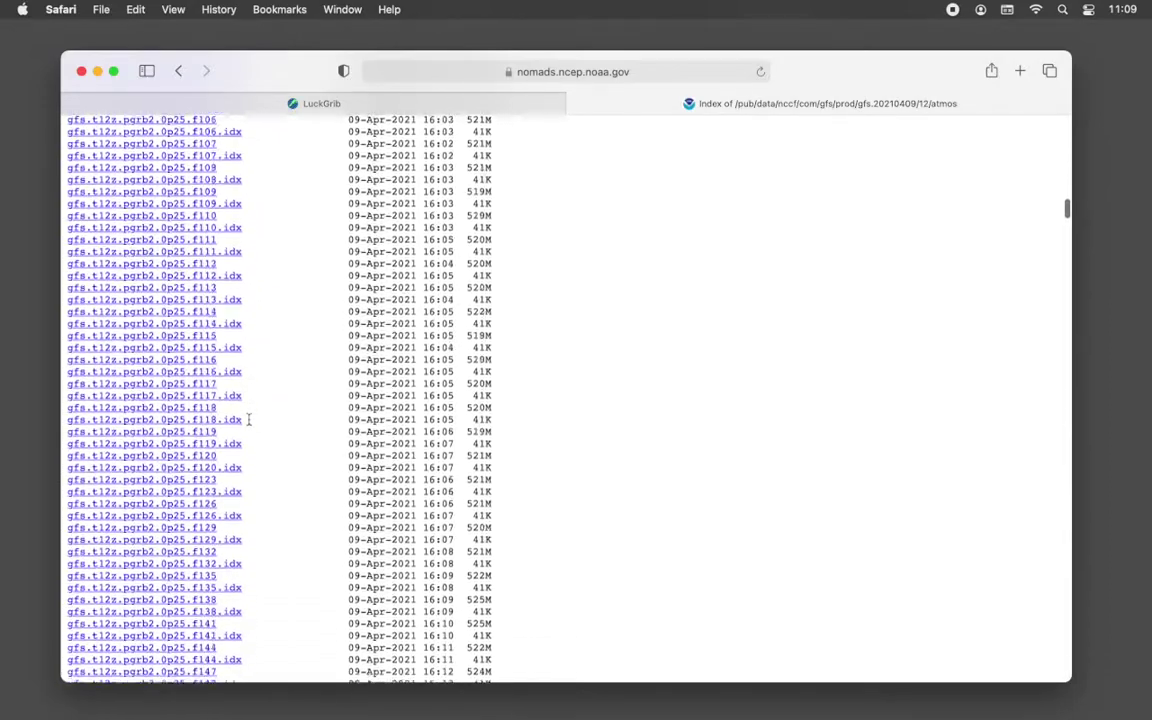
scroll(249, 420, "up", 8)
scroll(249, 420, "up", 1)
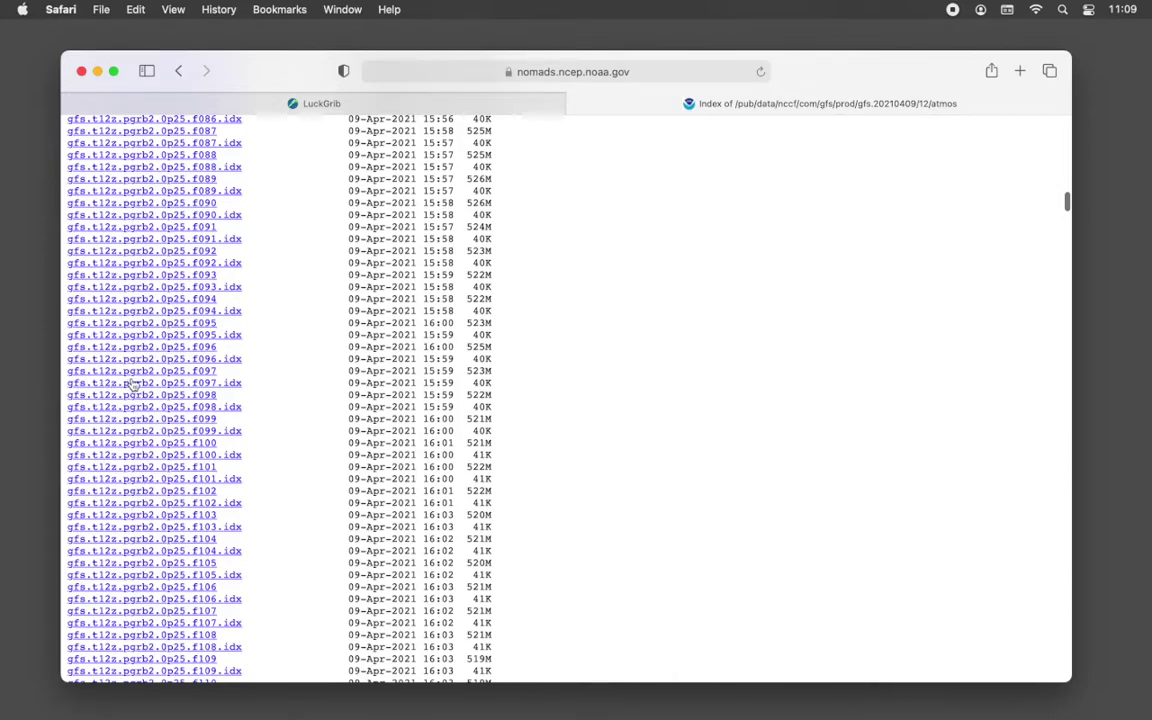
left_click(233, 384)
Scroll through the f097 index's 743 GRIB records, from PRMSL down to VWSH
scroll(233, 384, "down", 20)
scroll(233, 384, "down", 15)
scroll(233, 384, "up", 10)
scroll(234, 386, "up", 15)
scroll(235, 386, "down", 7)
scroll(235, 386, "up", 4)
scroll(235, 386, "down", 20)
scroll(235, 386, "down", 19)
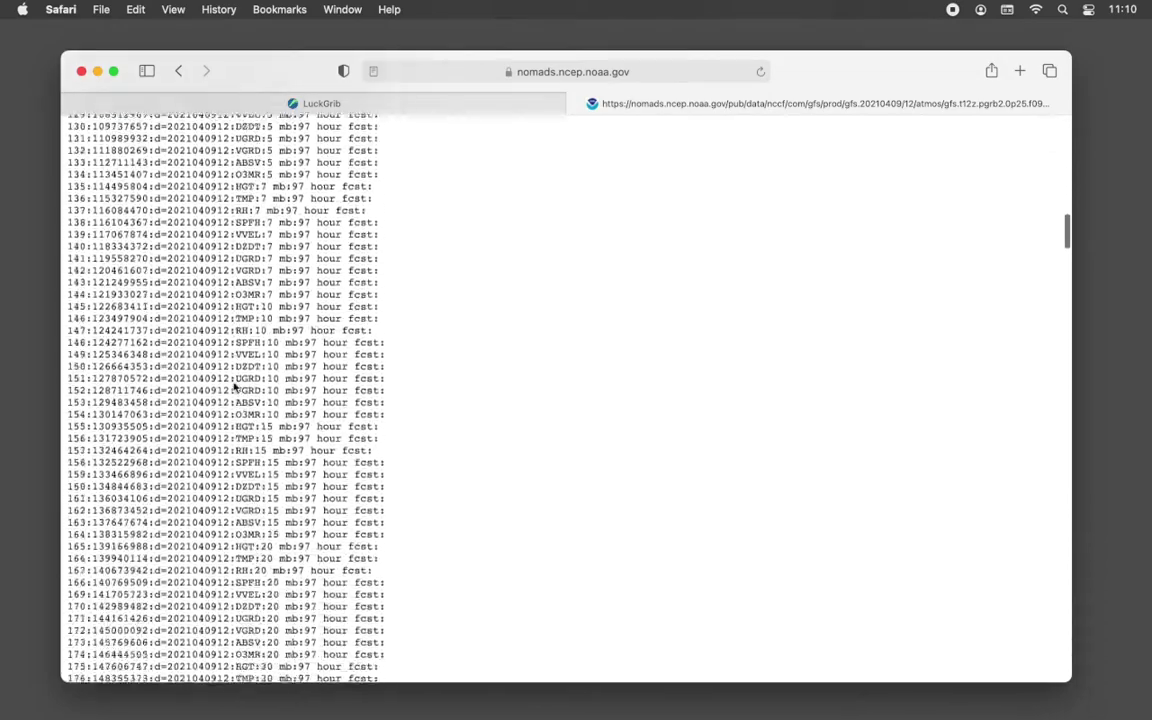
scroll(235, 386, "down", 16)
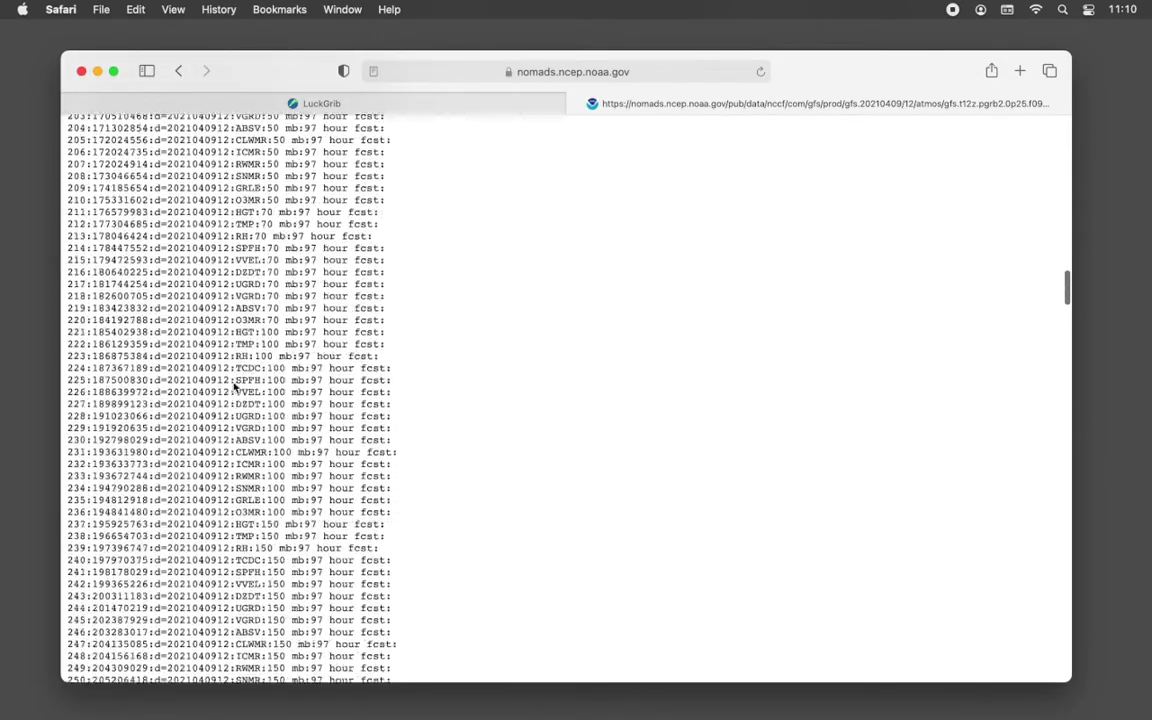
scroll(235, 386, "down", 20)
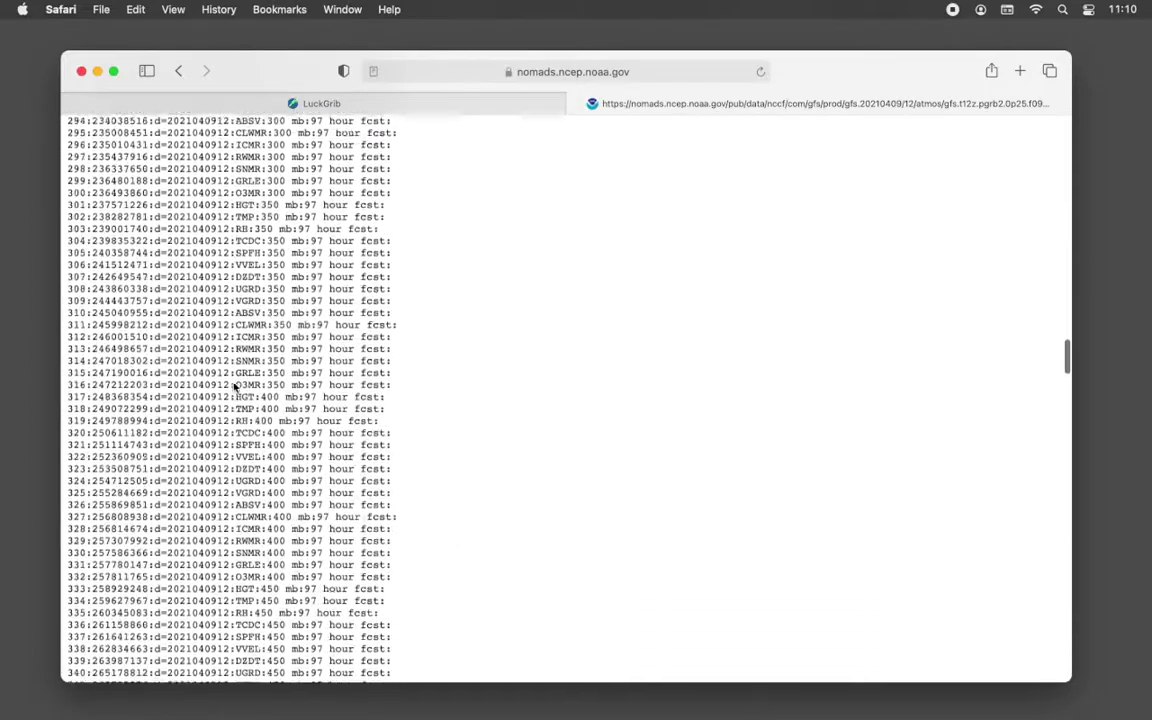
scroll(235, 386, "down", 20)
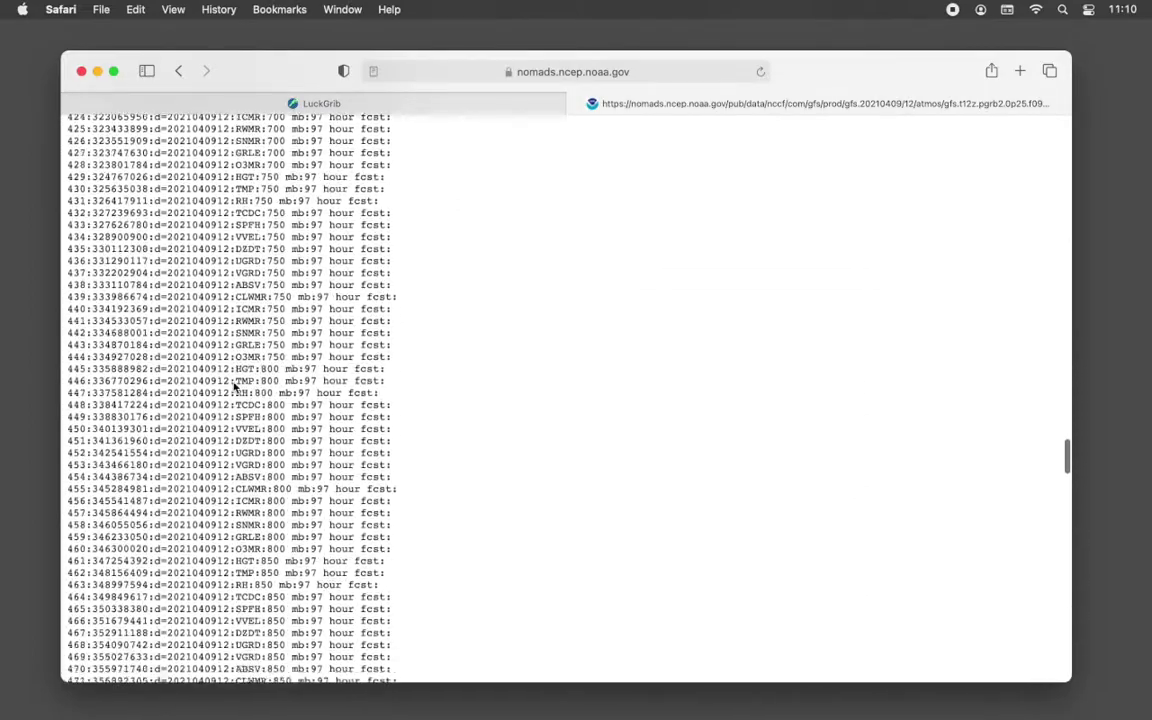
scroll(235, 386, "down", 11)
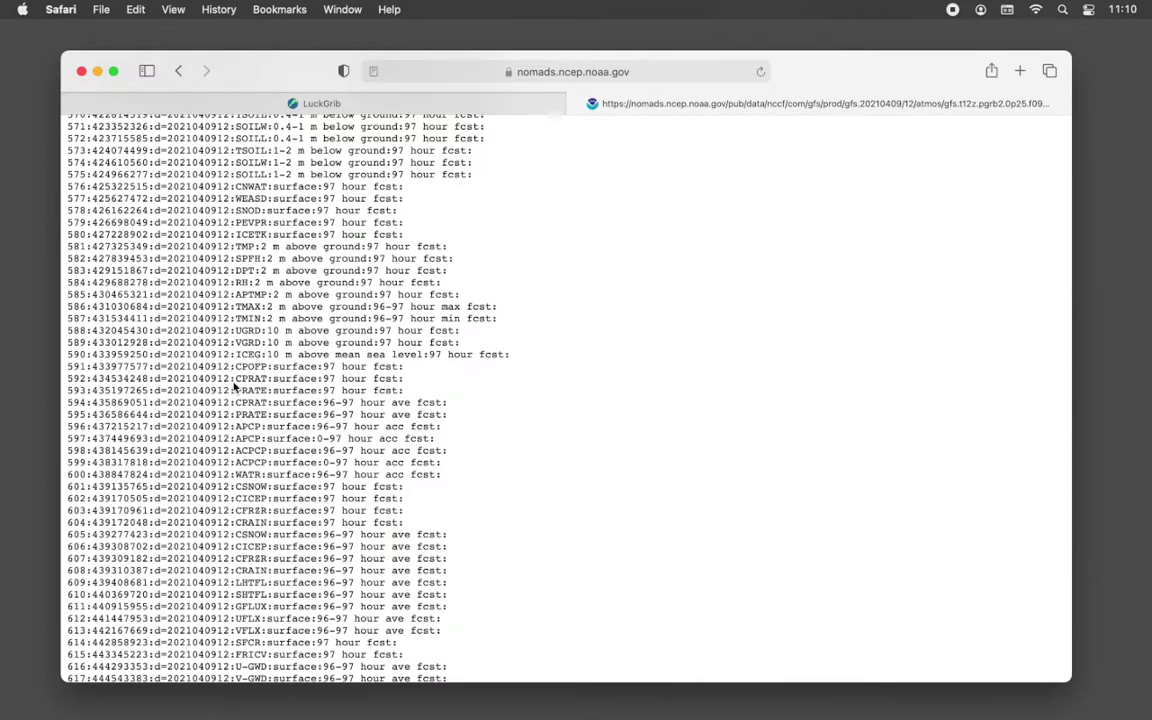
scroll(235, 386, "down", 20)
scroll(235, 386, "down", 2)
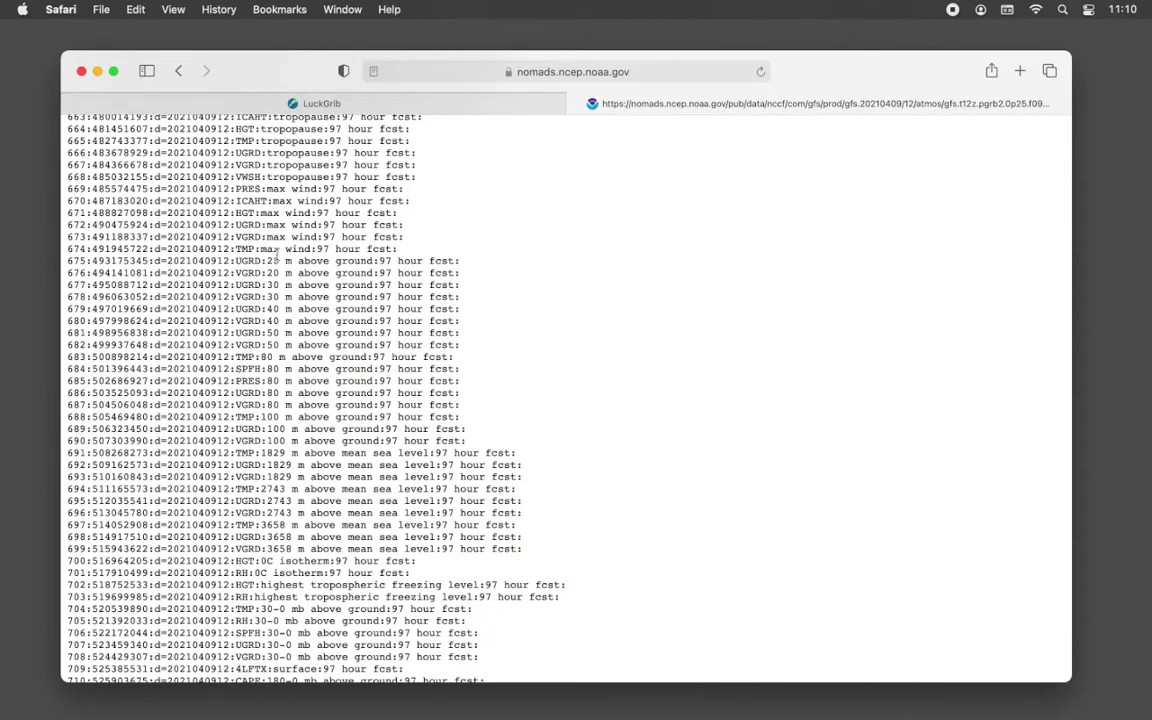
scroll(273, 256, "down", 9)
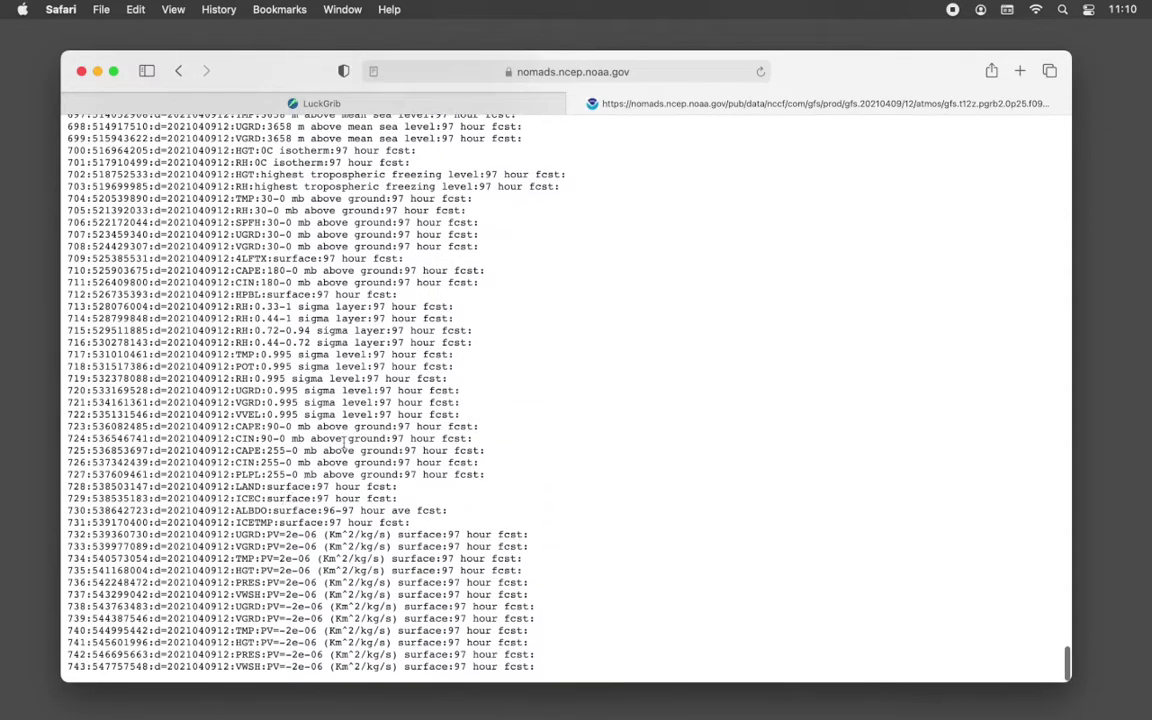
scroll(425, 362, "down", 2)
scroll(425, 360, "up", 20)
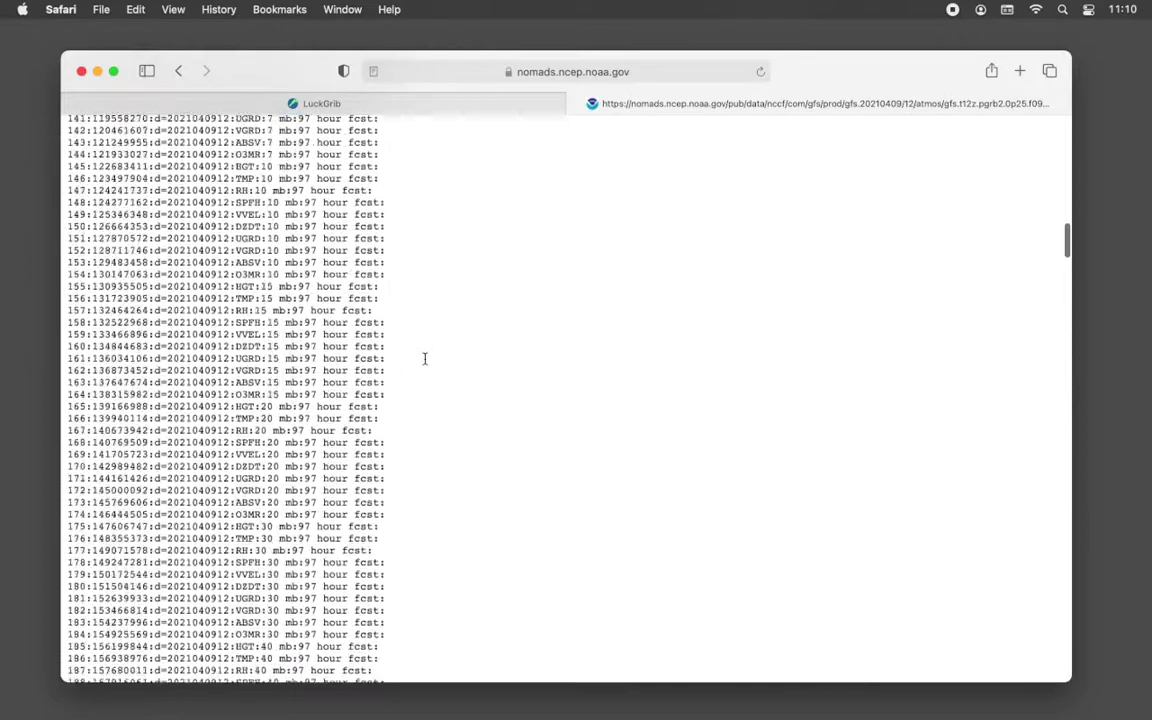
scroll(425, 360, "up", 10)
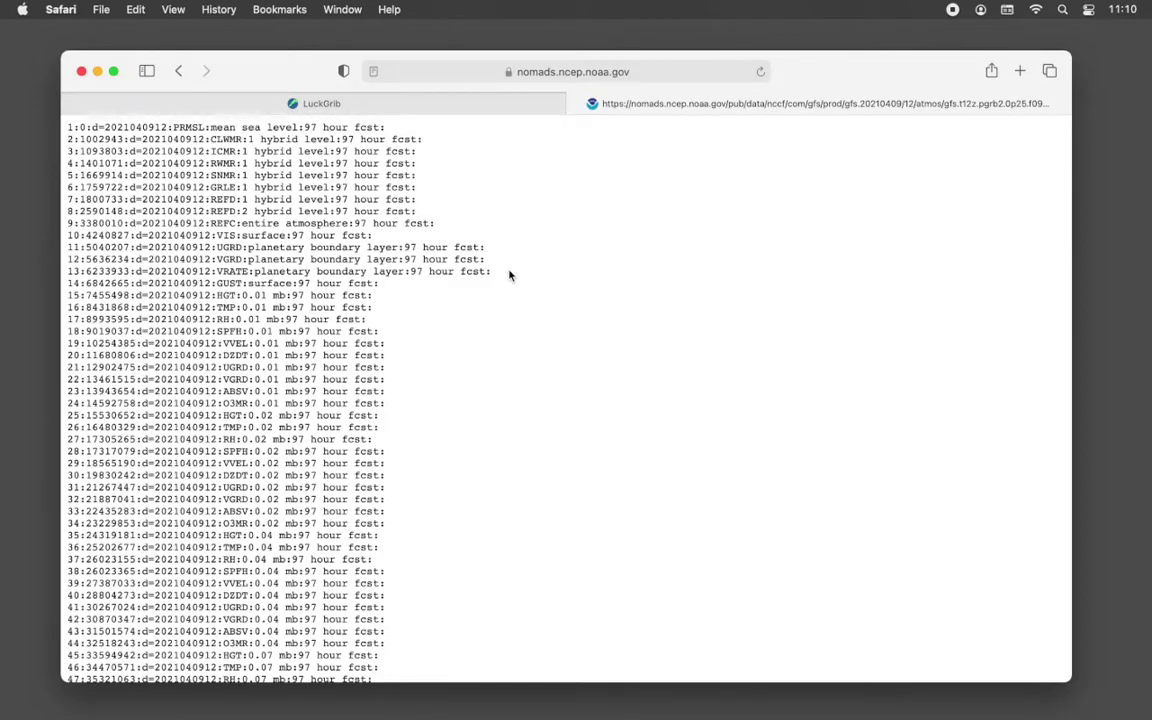
key("super+Tab")
In LuckGrib, draw a download rectangle from Wyoming to Illinois and open the GRIB Download Manager
key("super+Tab")
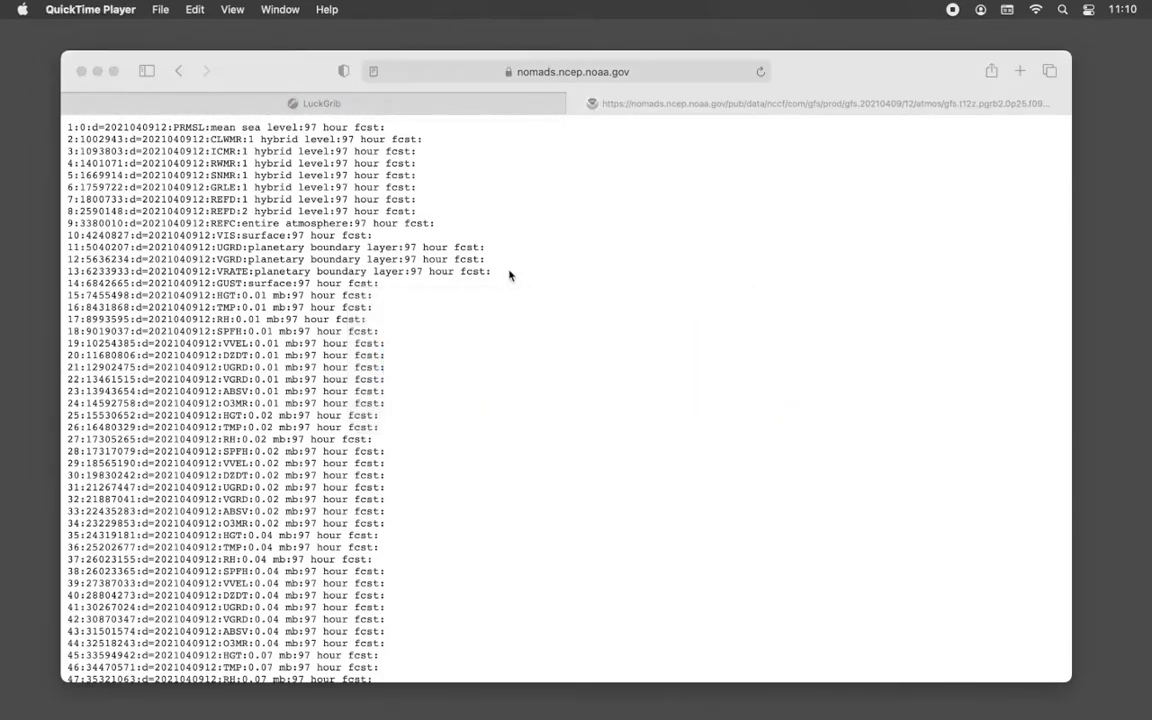
key("super+Tab")
key("super+Tab")
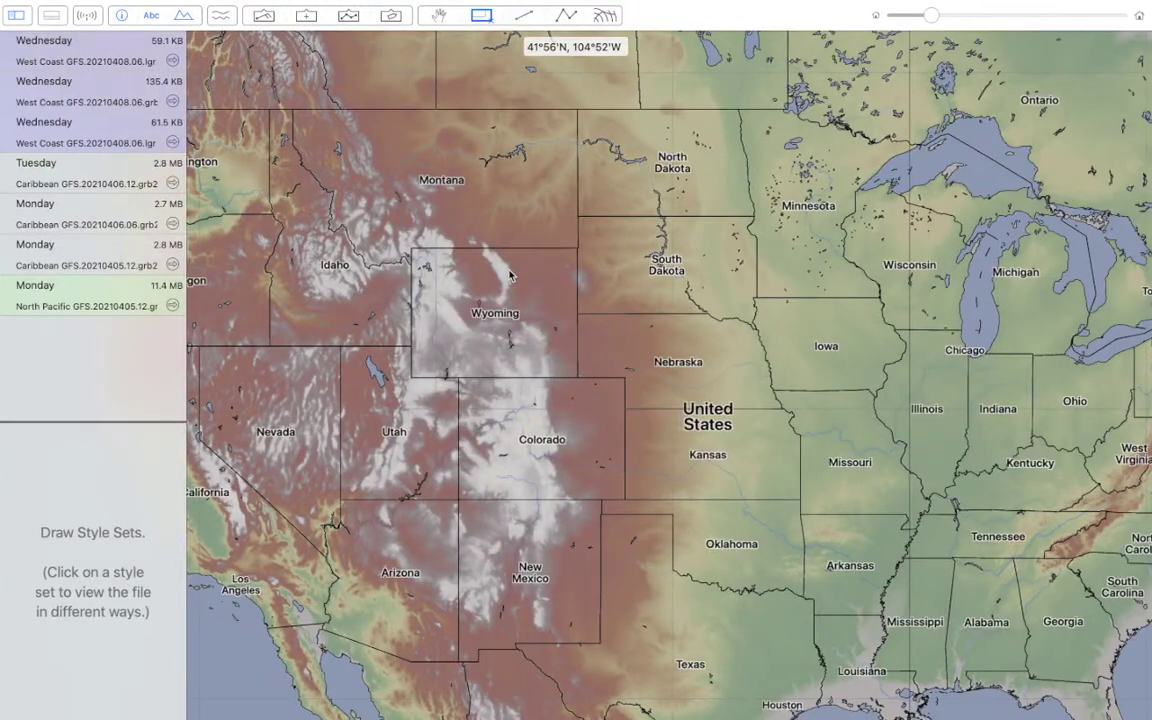
scroll(442, 338, "down", 5)
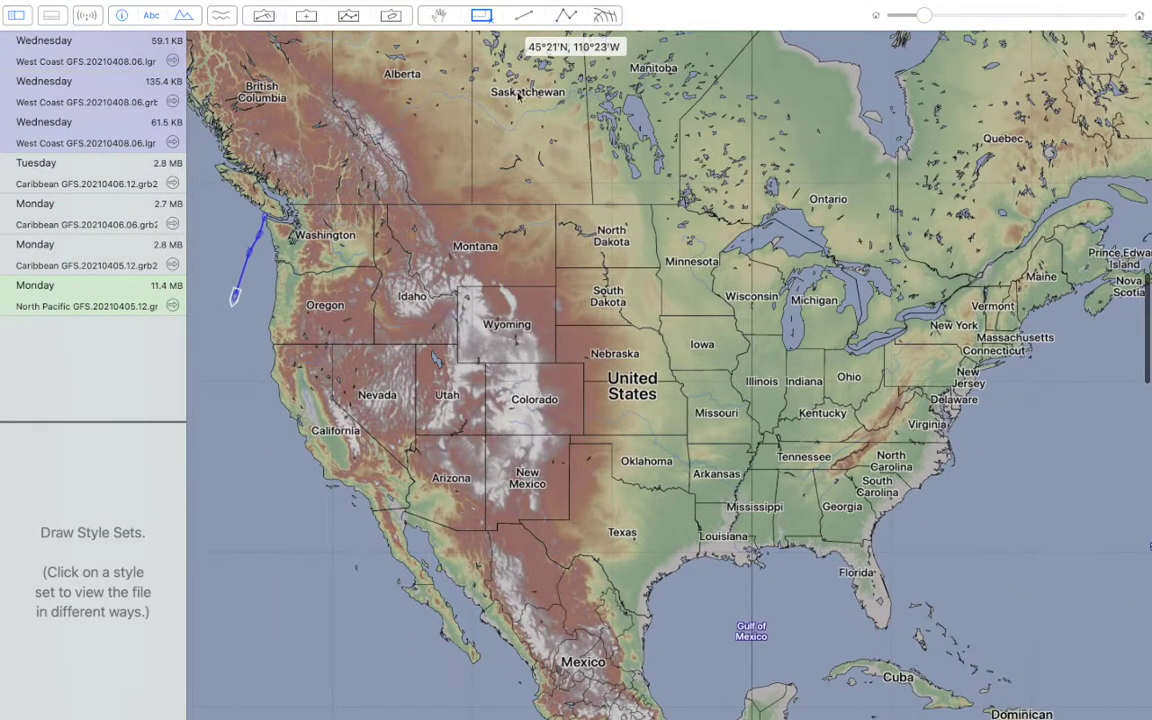
left_click(480, 14)
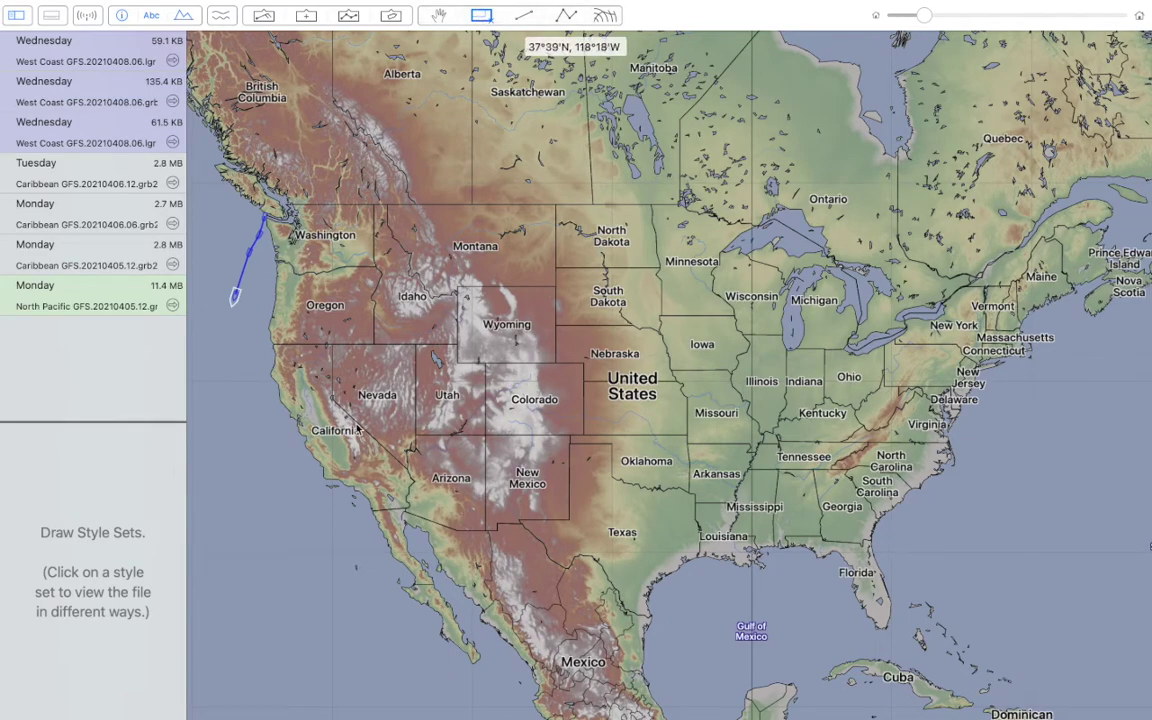
left_click_drag(493, 259, 780, 491)
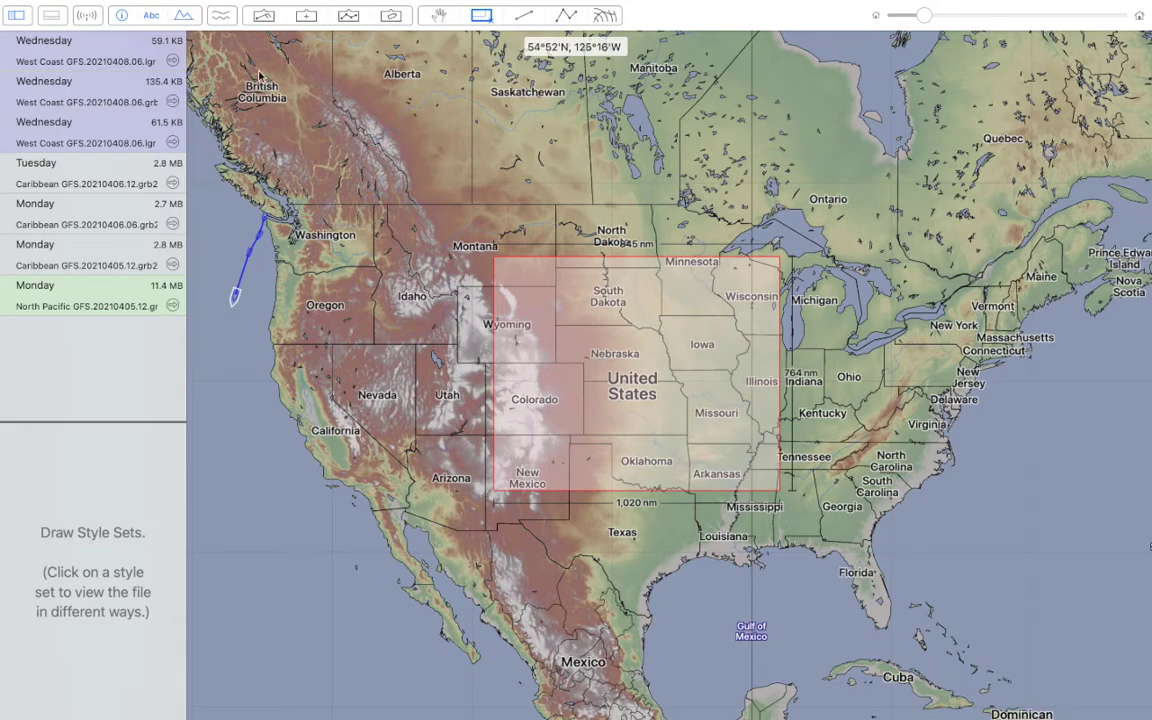
left_click(88, 16)
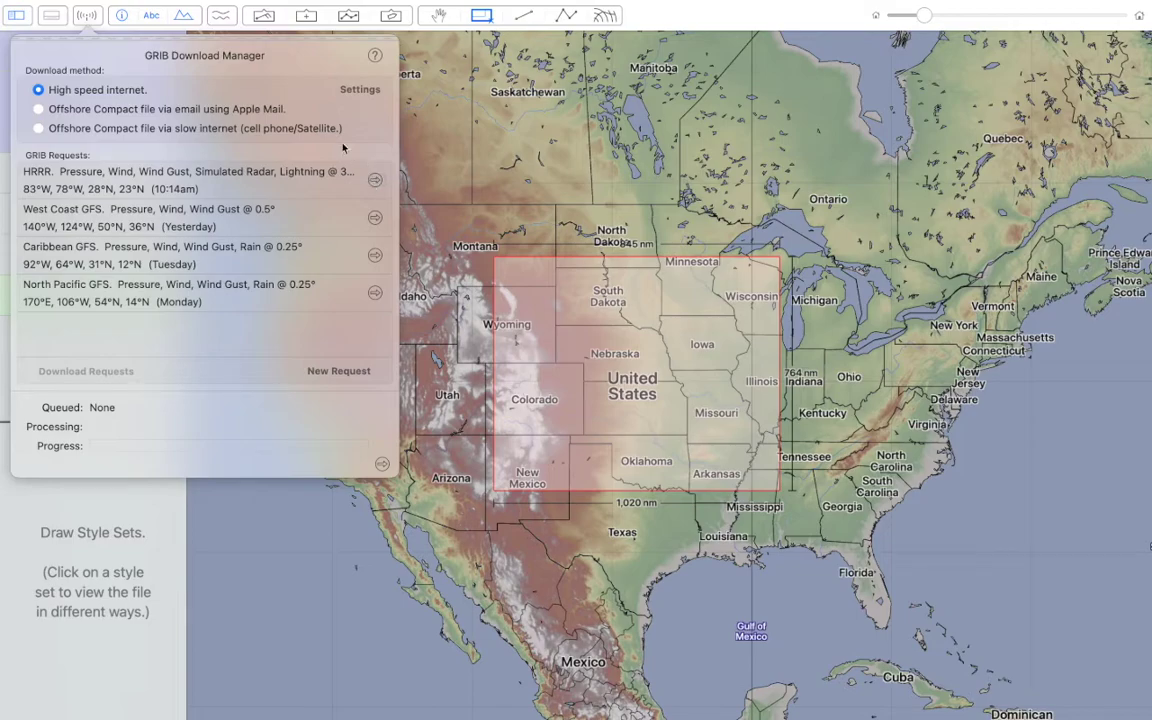
Create a new GRIB request and expand Global > 'Models served by NOAA (slow downloads)'
left_click(336, 374)
scroll(468, 397, "down", 2)
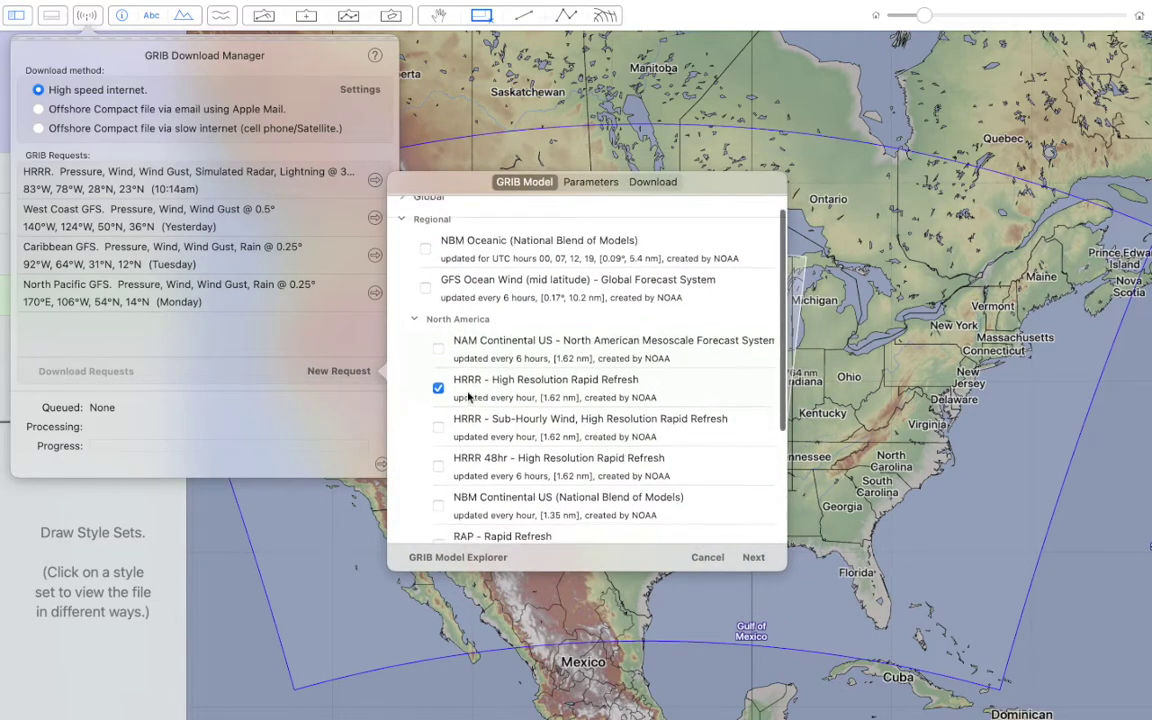
left_click(403, 208)
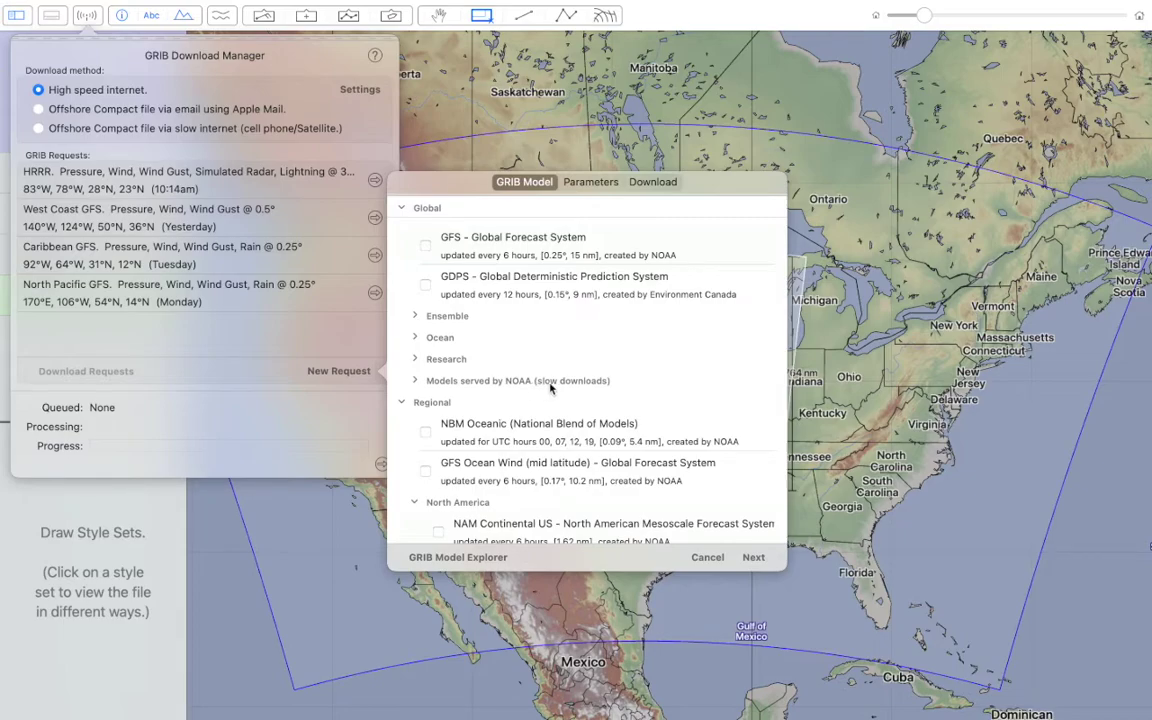
left_click(415, 381)
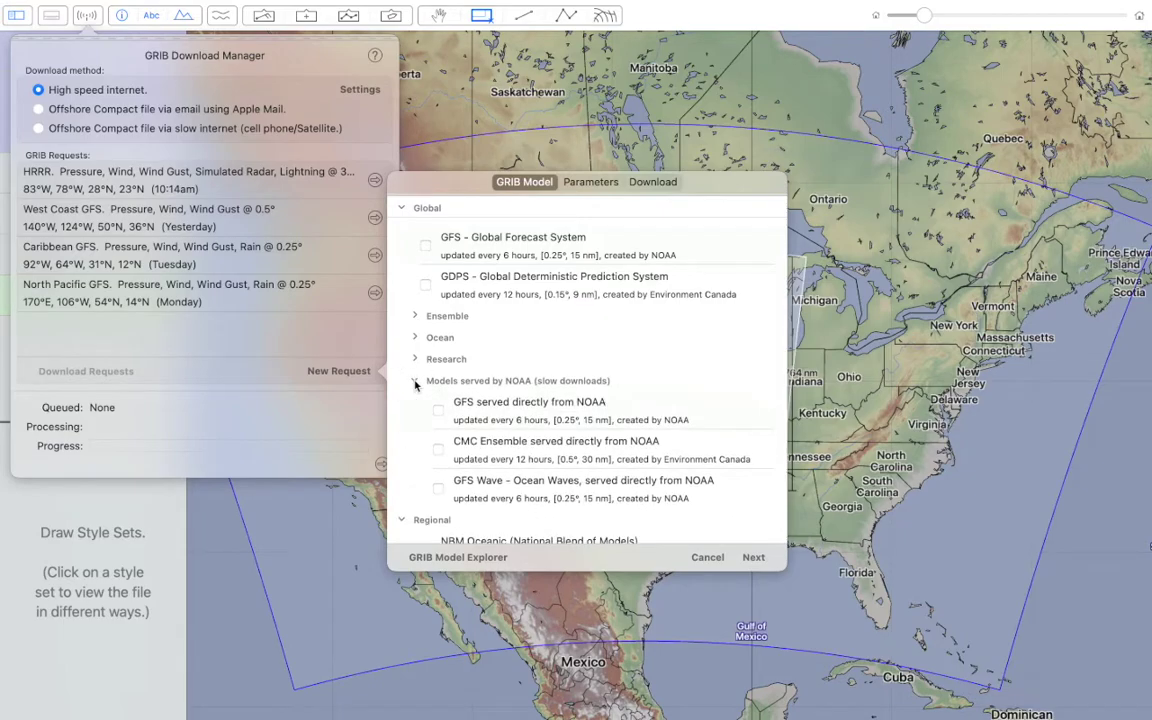
scroll(415, 385, "down", 1)
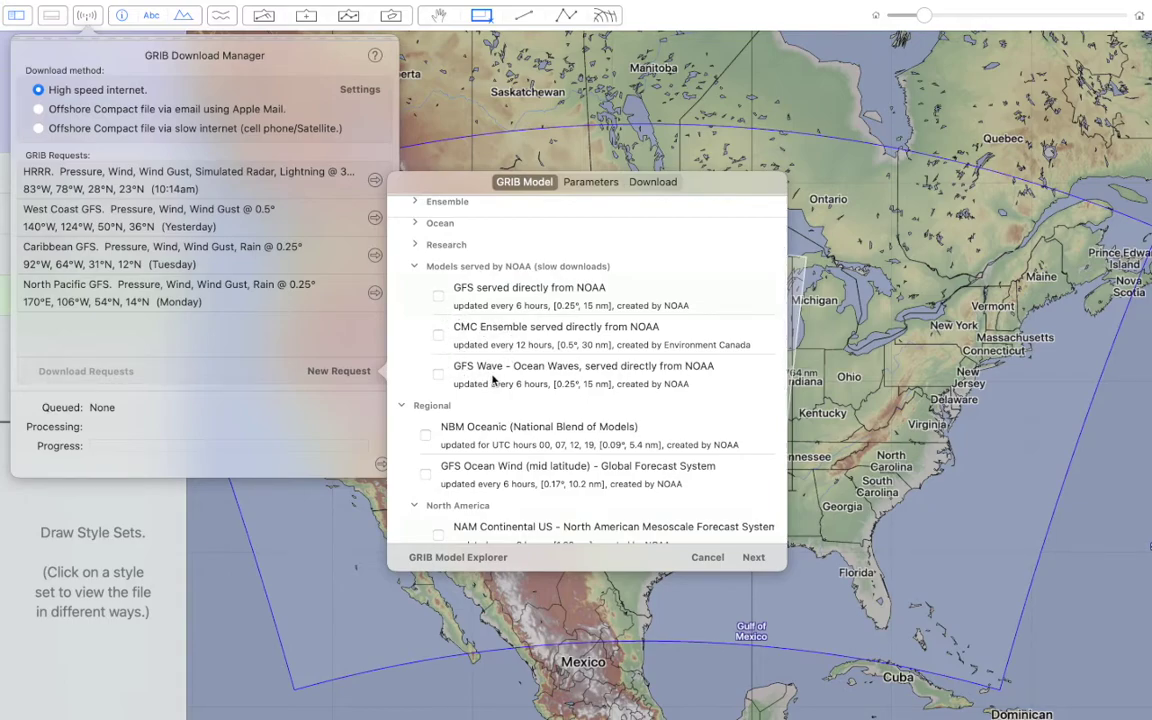
Select 'GFS served directly from NOAA' and expand the surface, ice and height-level parameter groups
left_click(439, 299)
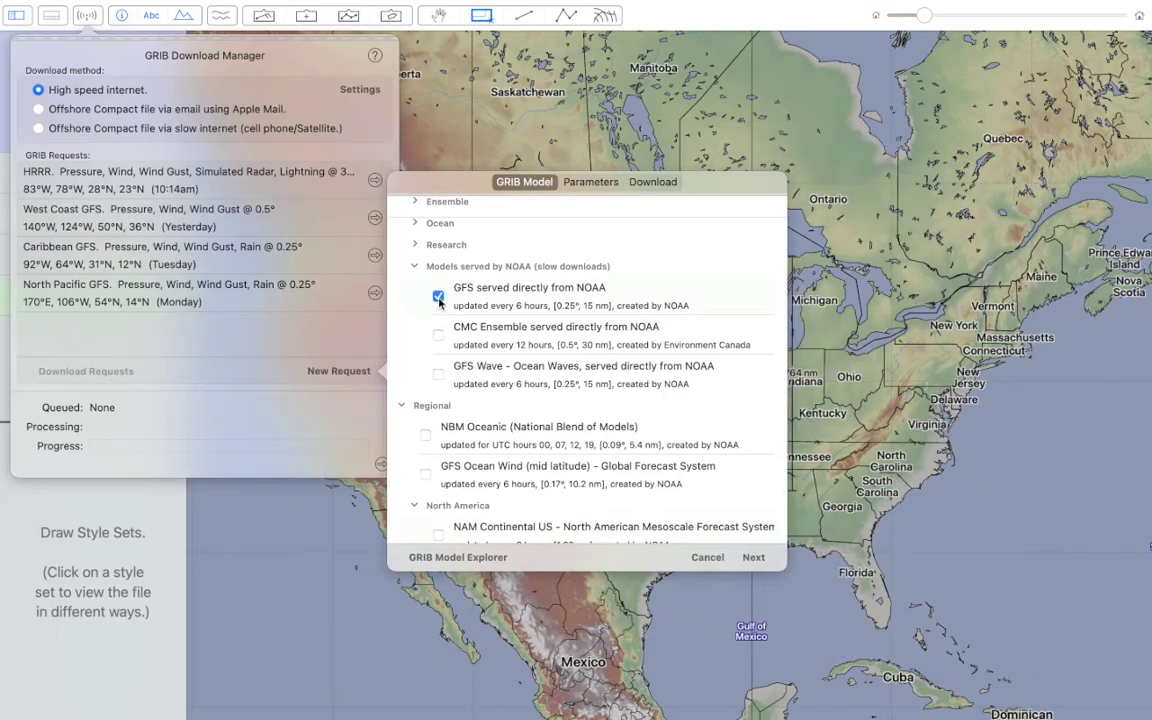
left_click(588, 182)
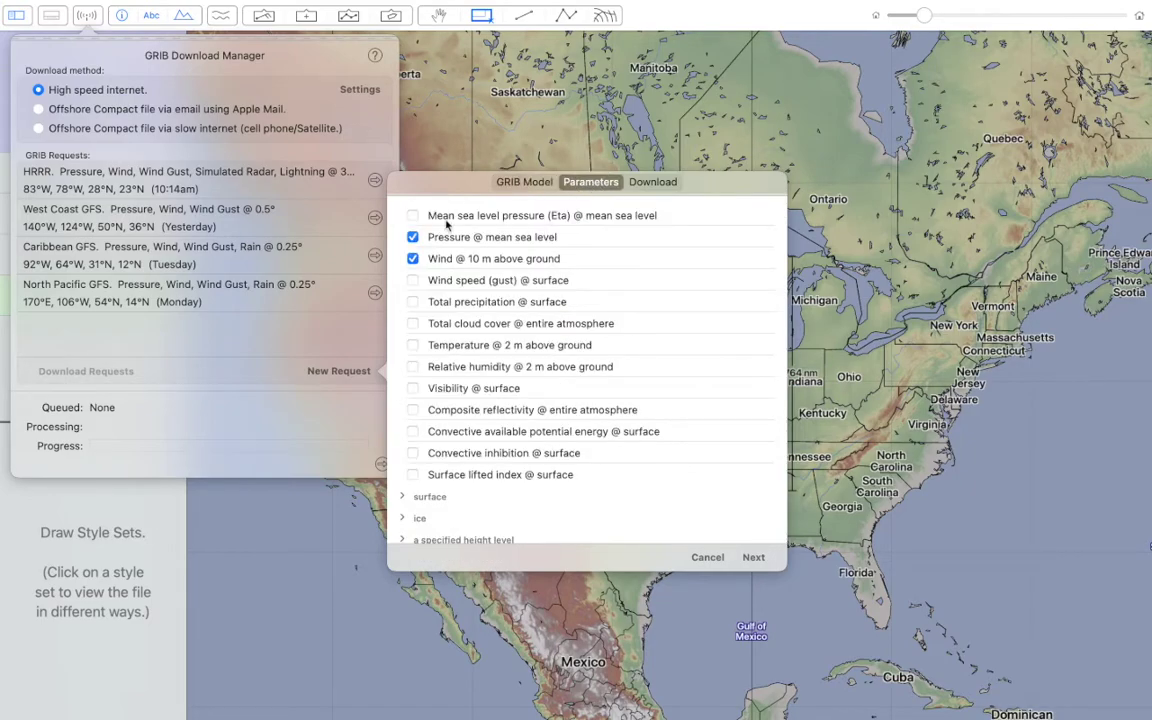
scroll(475, 412, "down", 5)
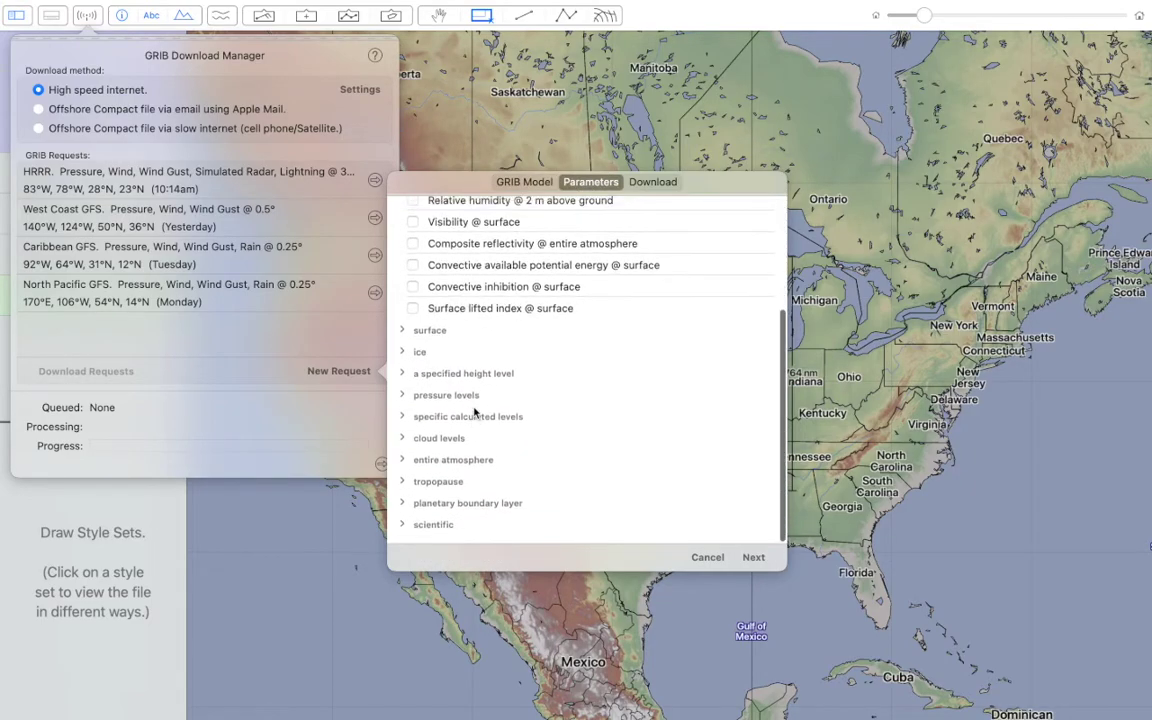
scroll(475, 412, "up", 5)
scroll(476, 412, "down", 3)
left_click(401, 362)
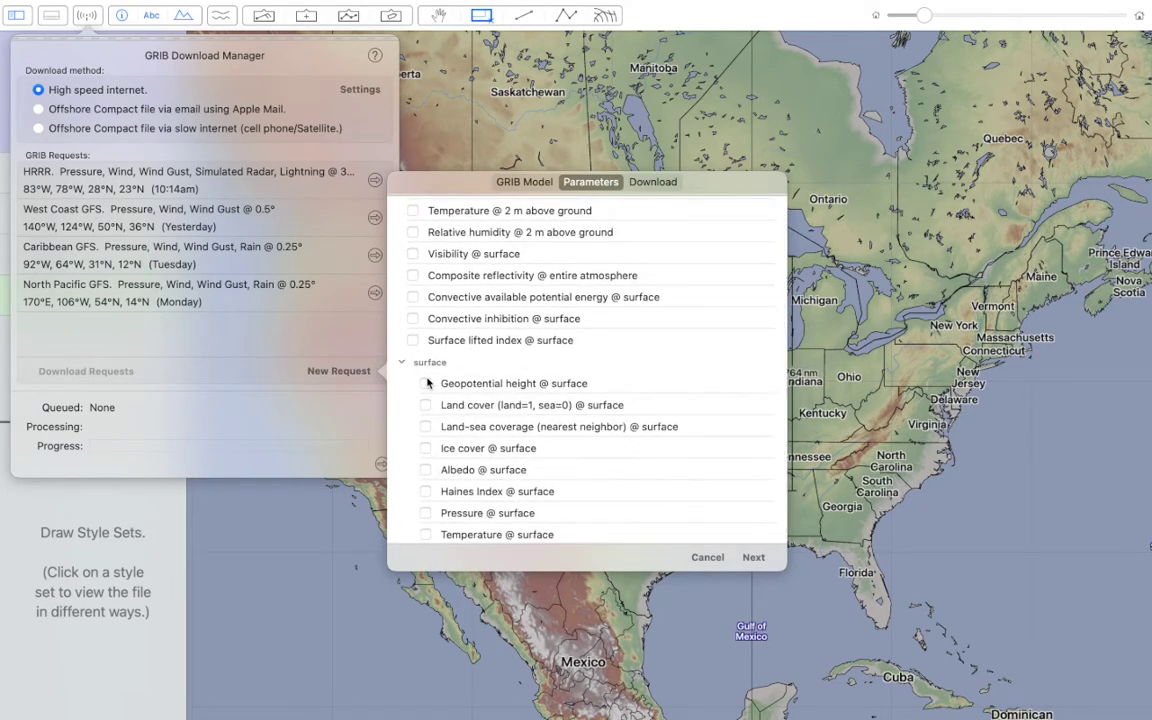
scroll(427, 383, "down", 8)
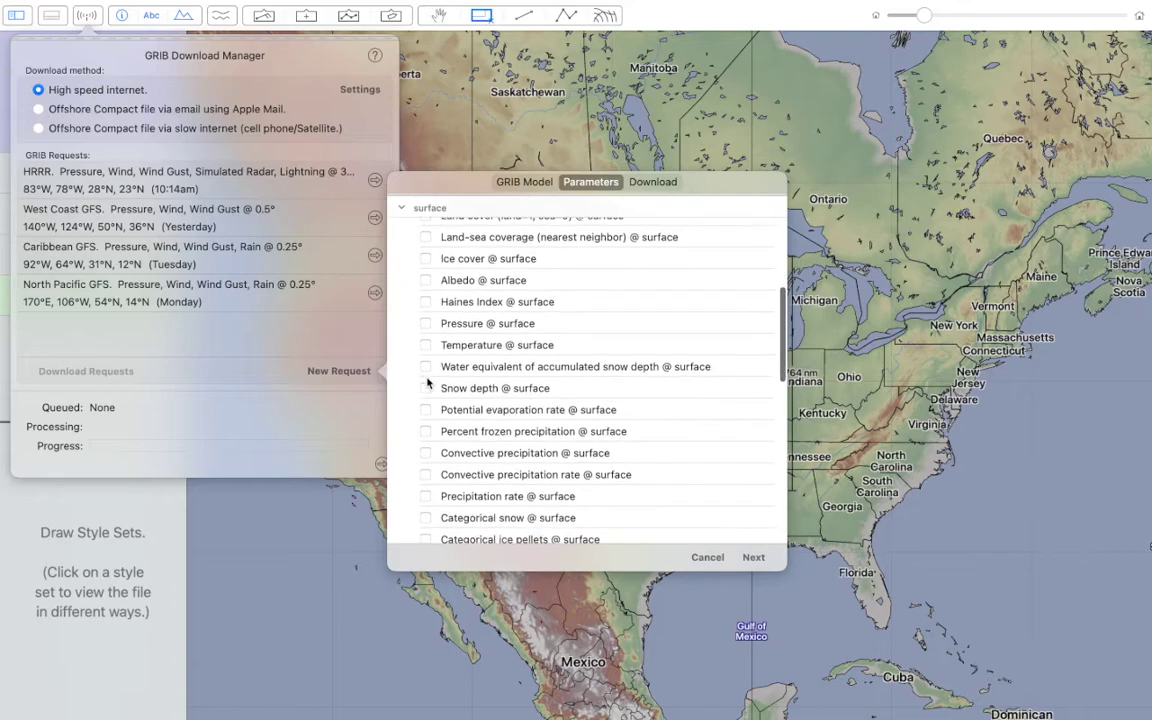
scroll(427, 383, "down", 10)
scroll(427, 383, "down", 3)
left_click(401, 354)
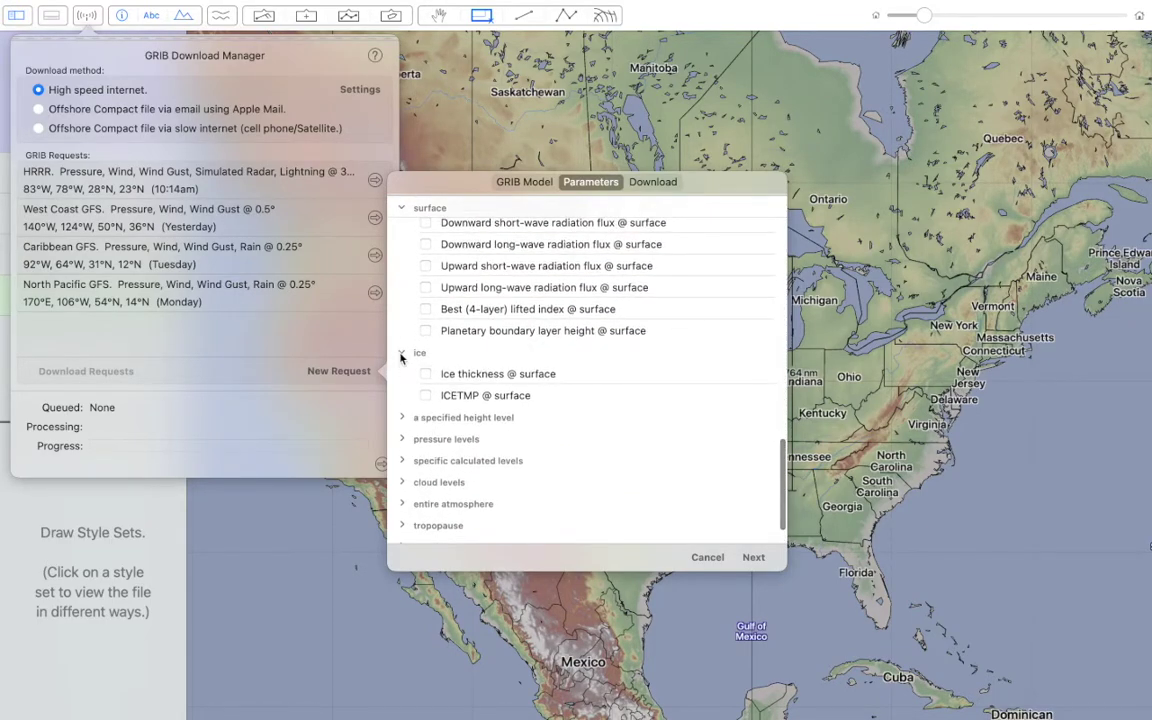
scroll(401, 358, "down", 2)
left_click(403, 380)
scroll(404, 378, "down", 3)
scroll(404, 378, "down", 3)
left_click(416, 288)
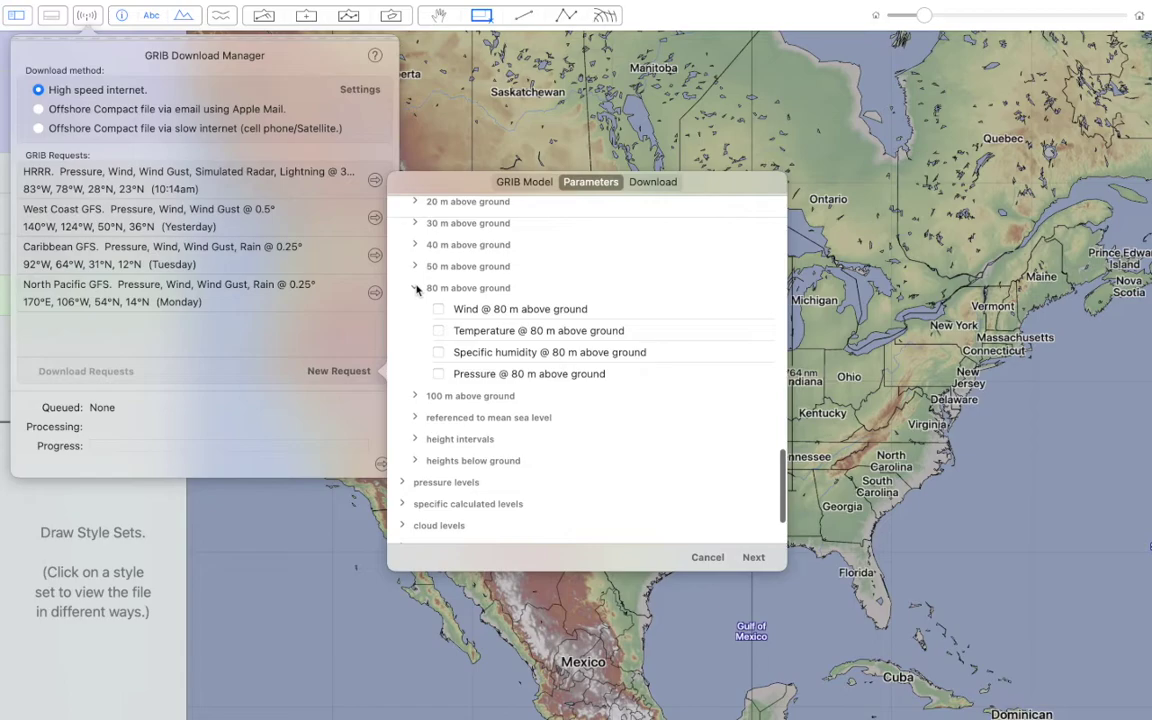
Expand calculated, cloud, entire-atmosphere and 2 m levels, and include 2 m specific humidity
scroll(415, 300, "down", 3)
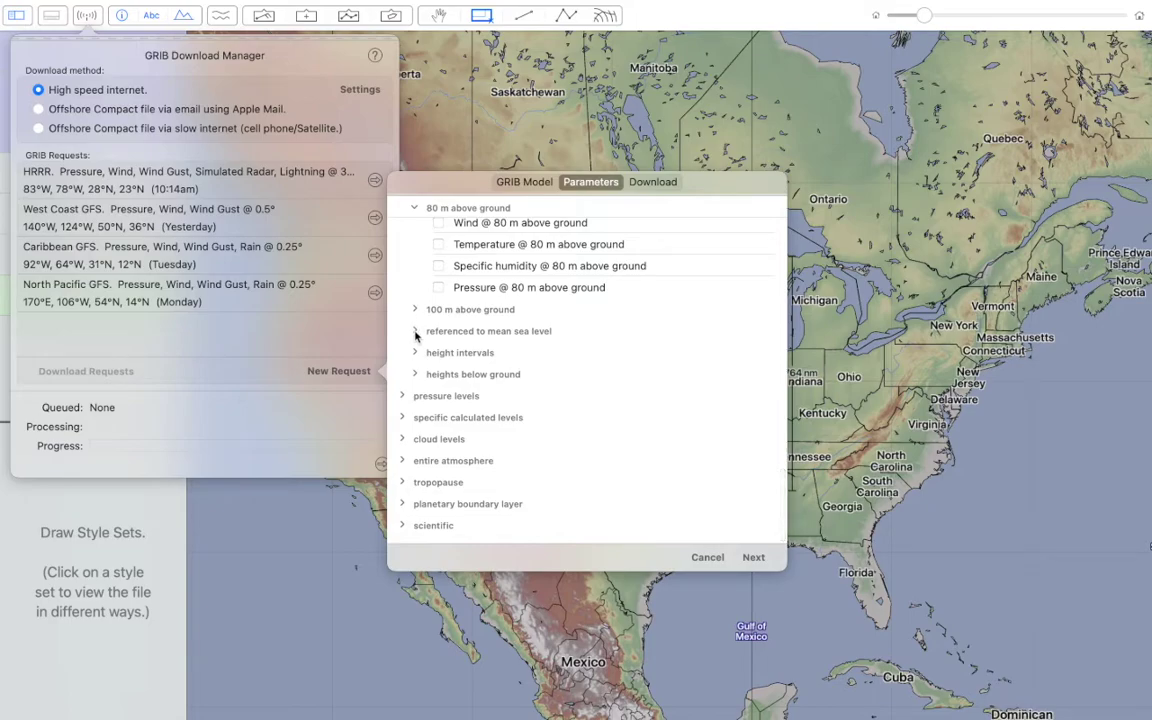
scroll(415, 336, "down", 2)
left_click(401, 418)
scroll(401, 422, "down", 3)
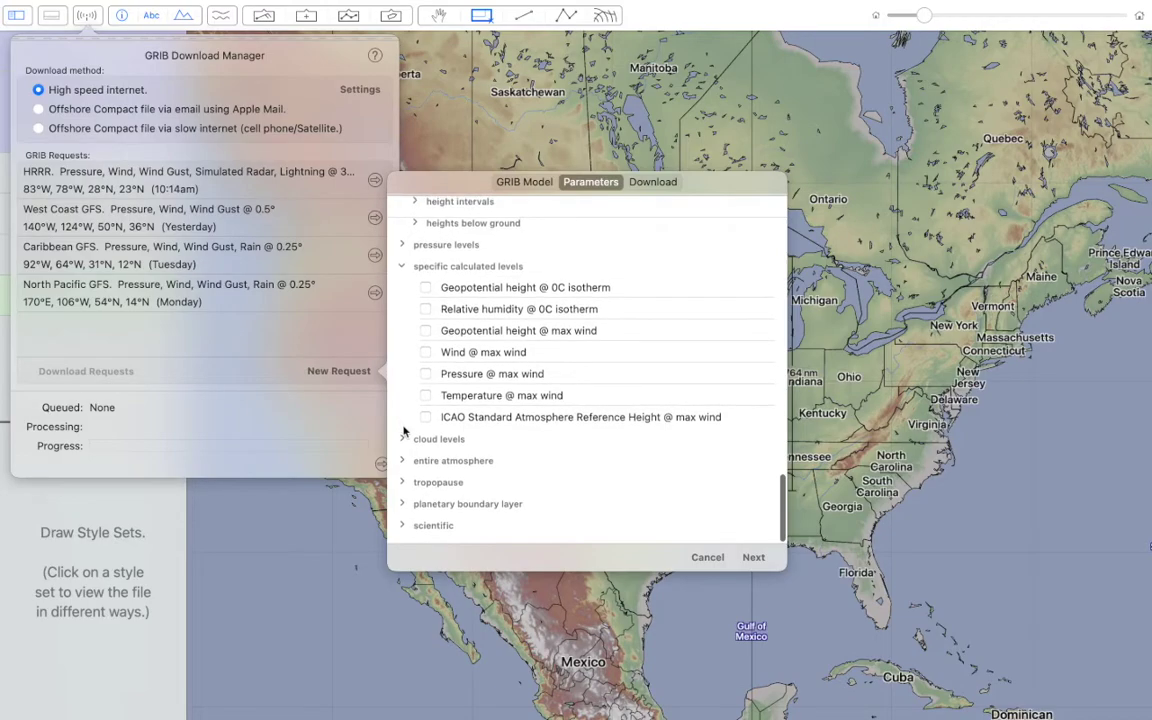
left_click(402, 439)
scroll(403, 443, "down", 6)
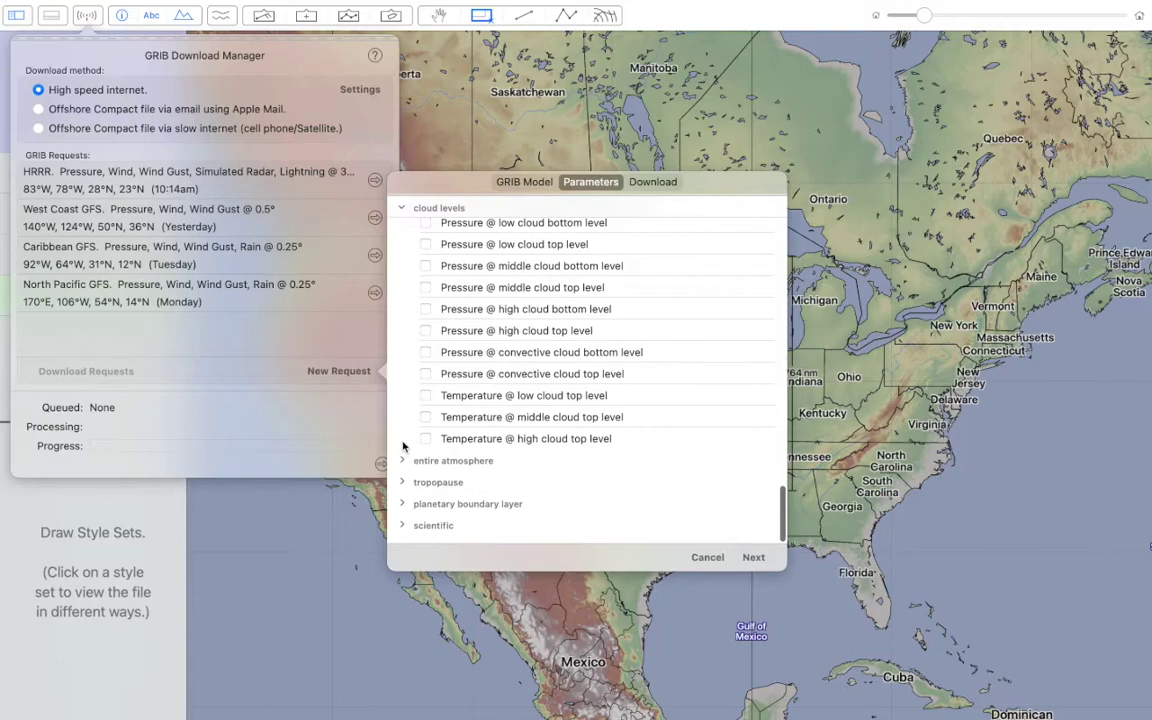
left_click(402, 462)
scroll(405, 458, "down", 4)
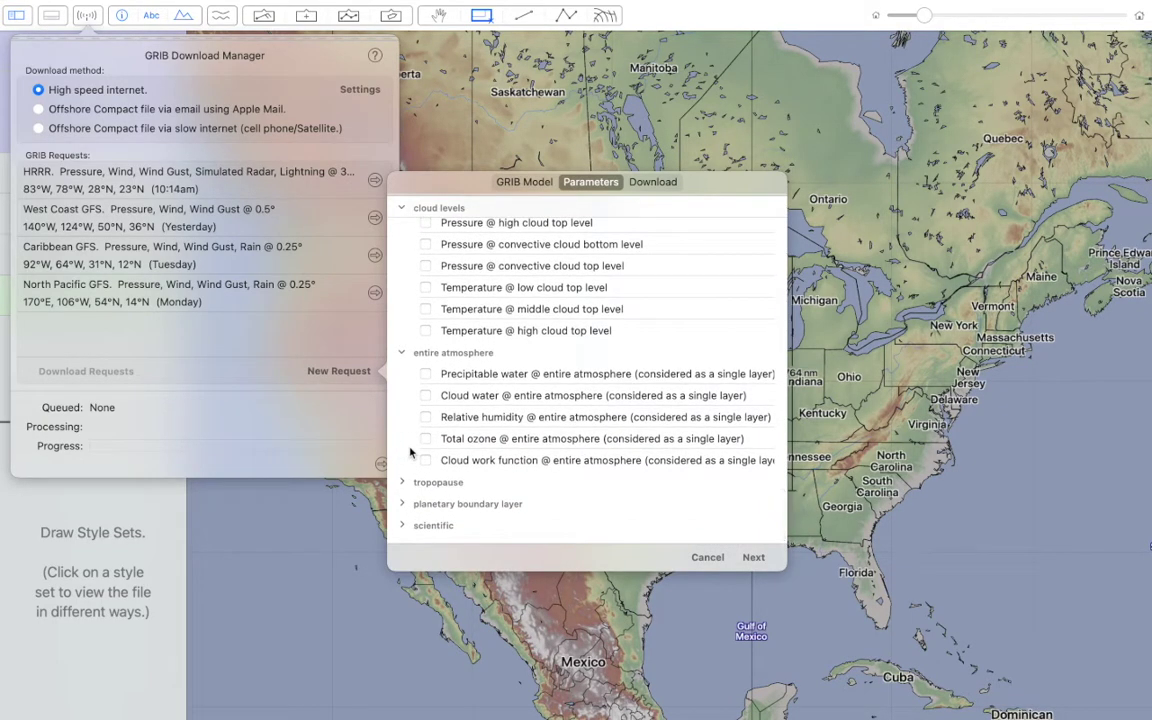
scroll(409, 453, "up", 15)
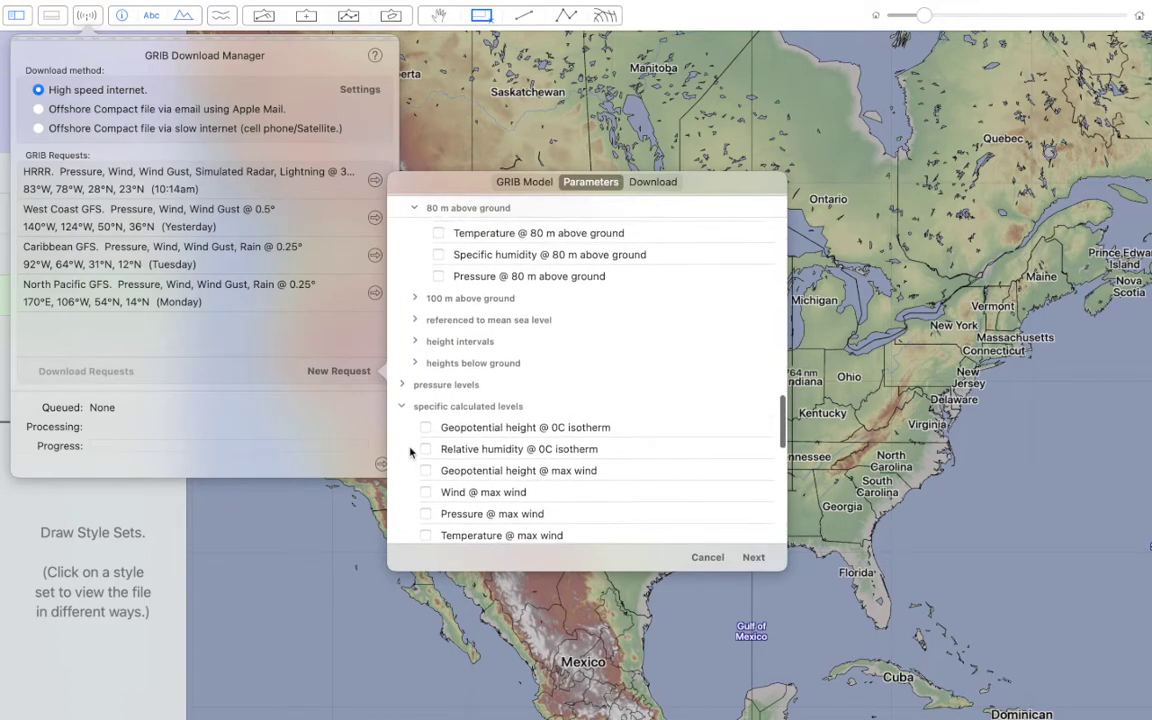
scroll(409, 453, "up", 3)
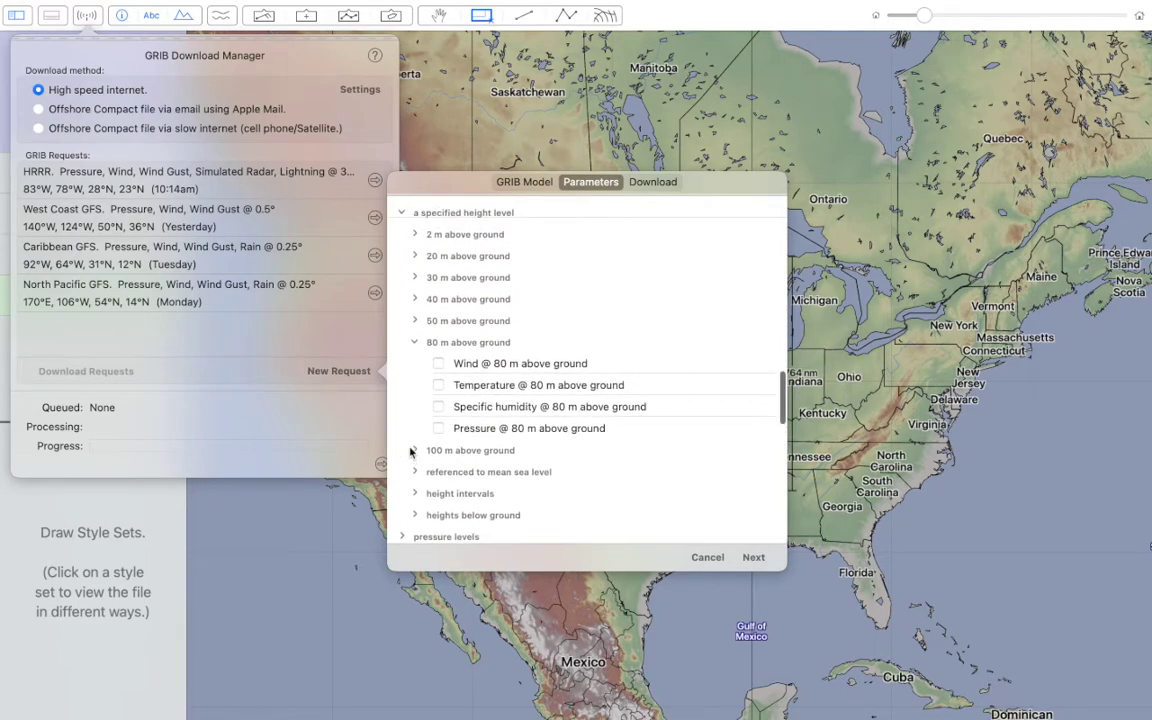
scroll(410, 450, "up", 4)
left_click(411, 373)
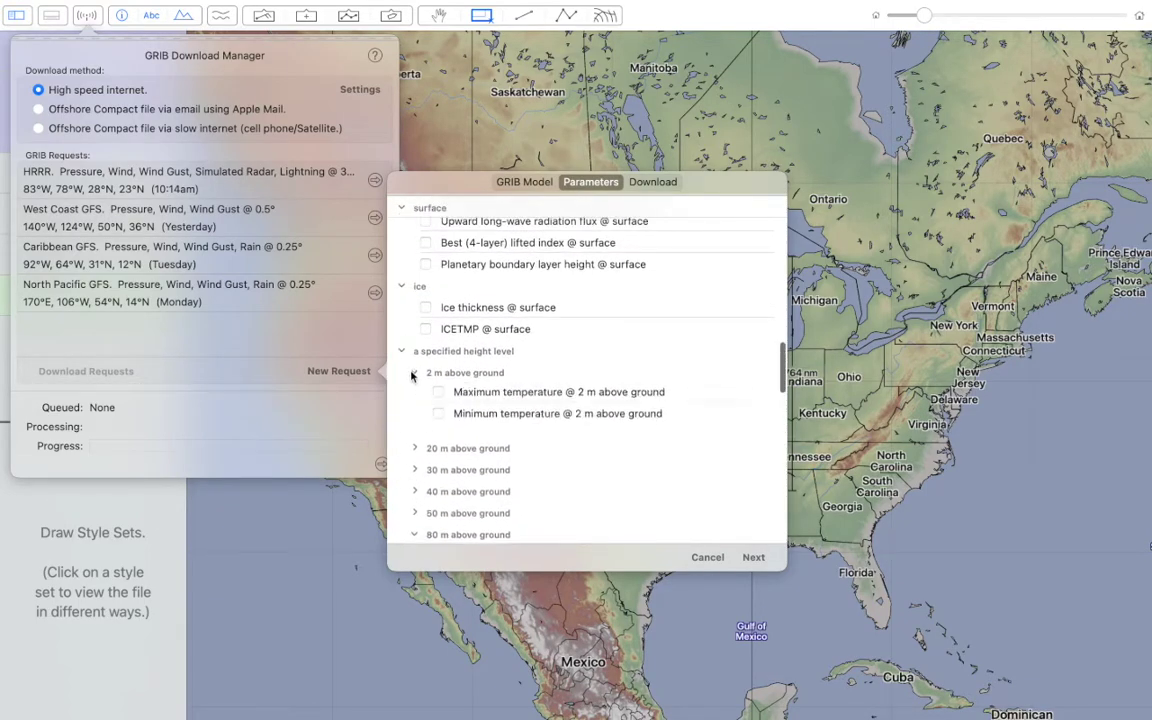
left_click(438, 394)
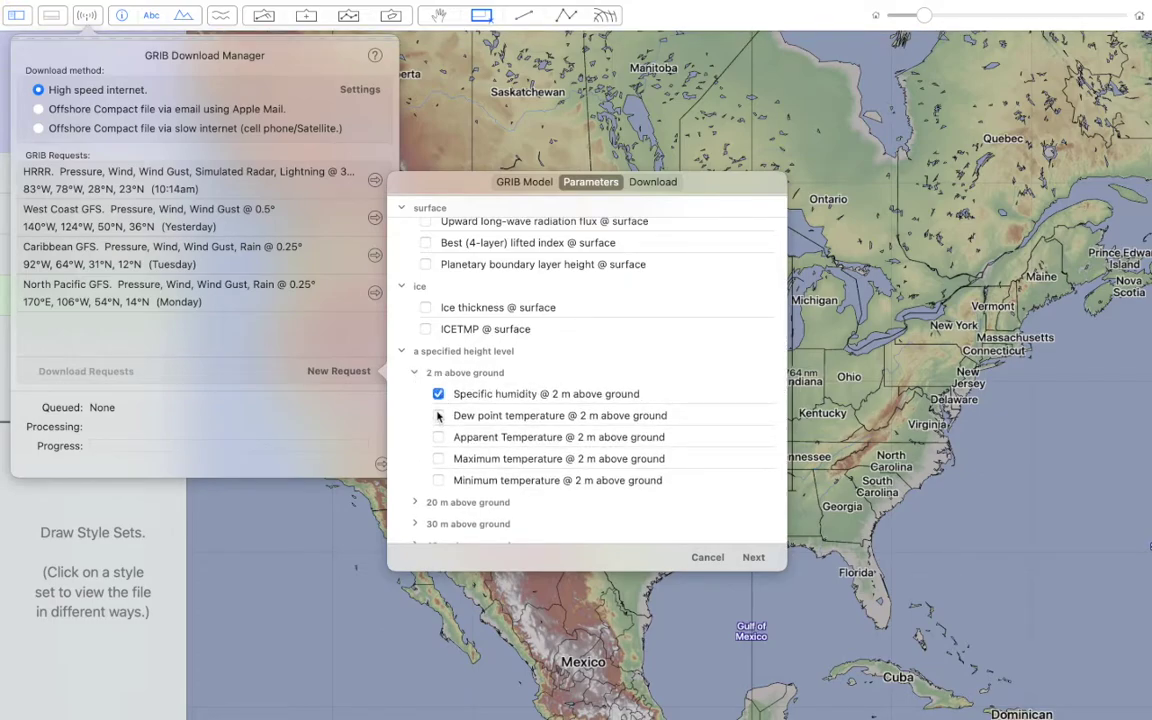
Add Composite reflectivity and Water equivalent of accumulated snow depth to the request
scroll(437, 410, "up", 20)
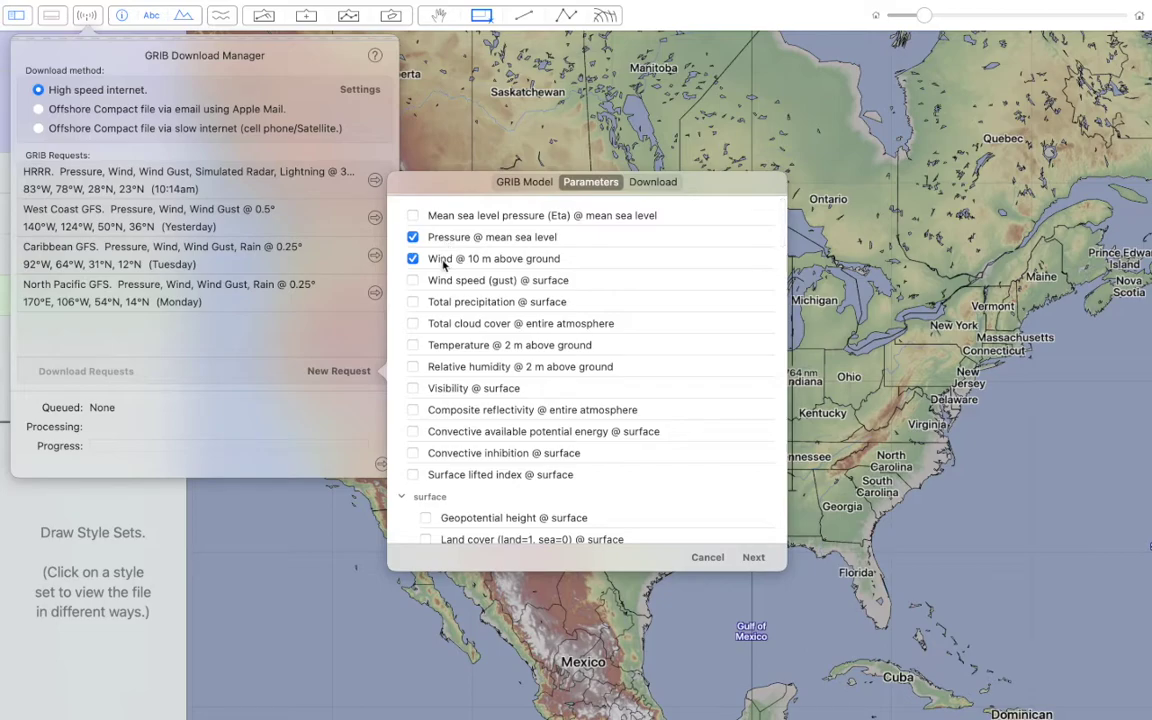
scroll(443, 264, "down", 4)
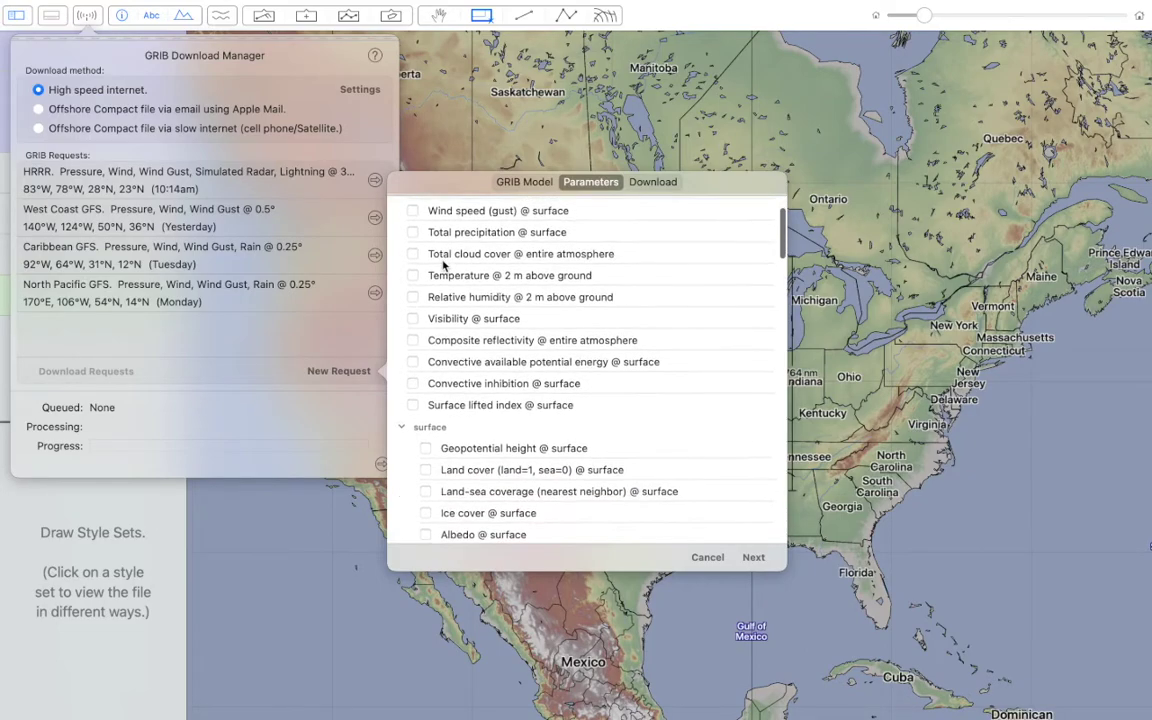
scroll(443, 264, "down", 2)
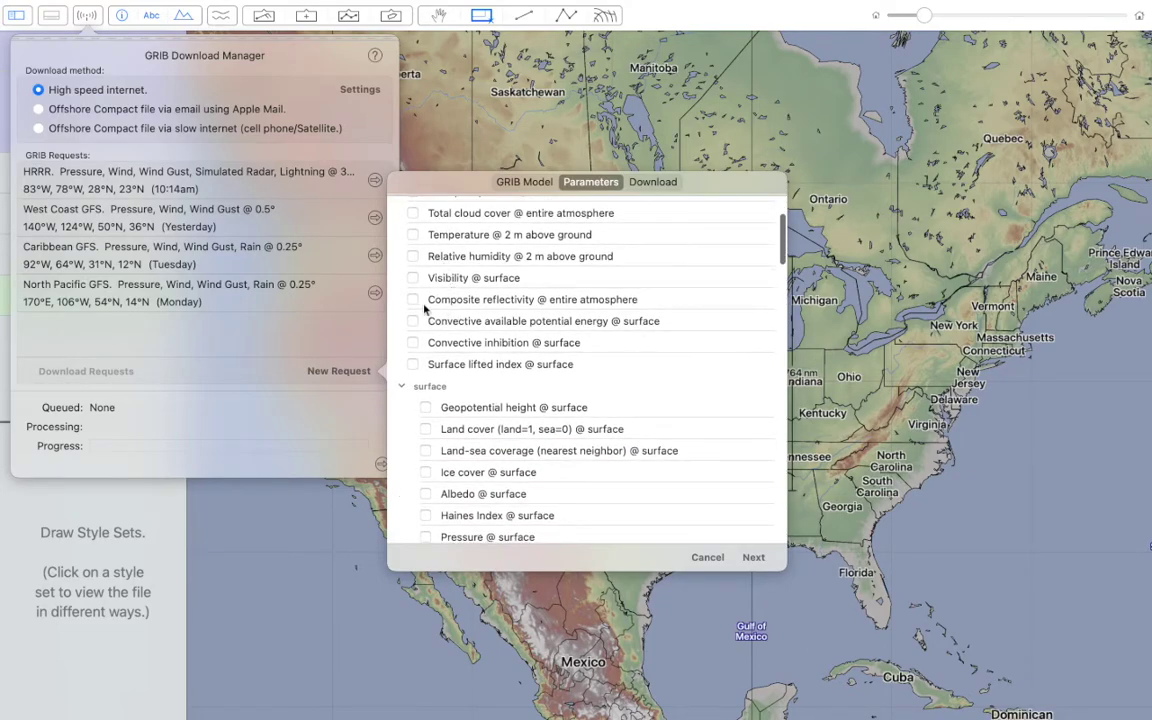
left_click(412, 300)
scroll(453, 390, "down", 10)
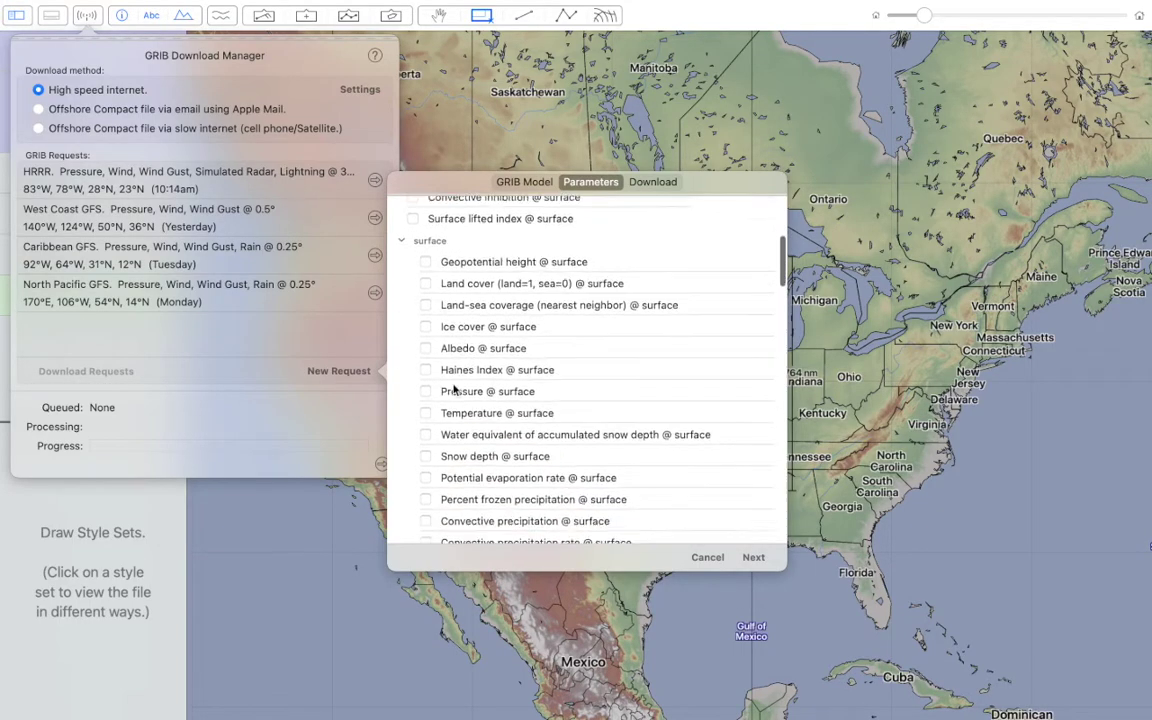
scroll(453, 390, "up", 1)
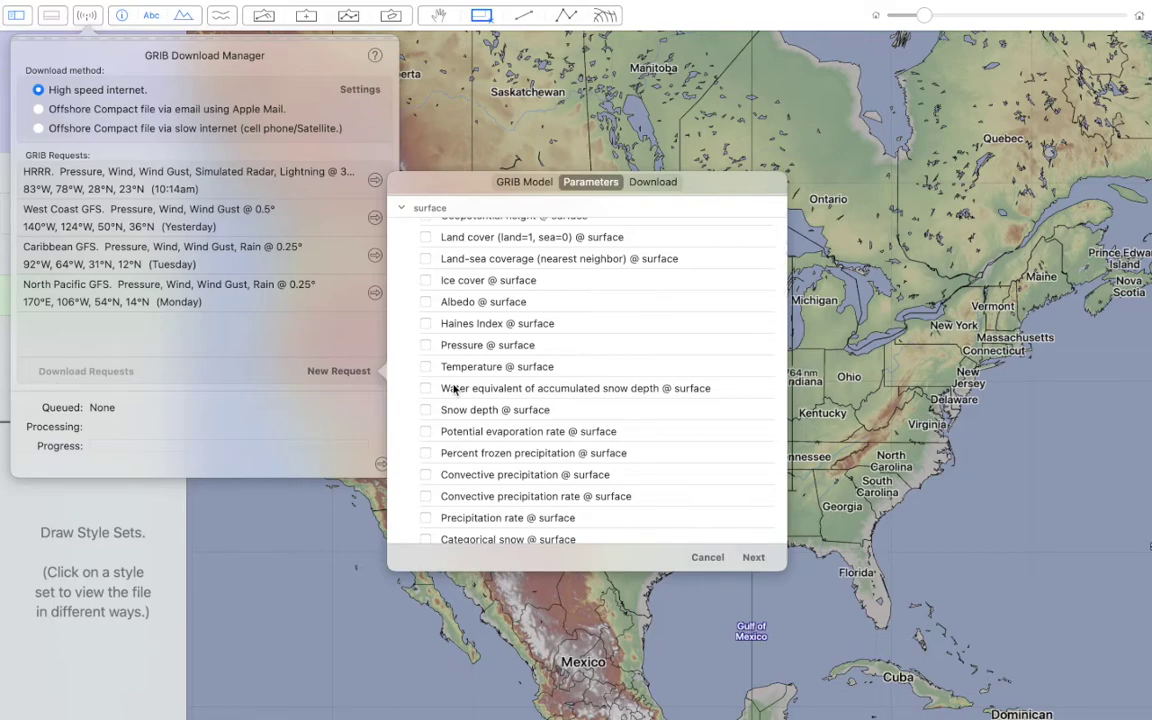
left_click(426, 388)
left_click(656, 182)
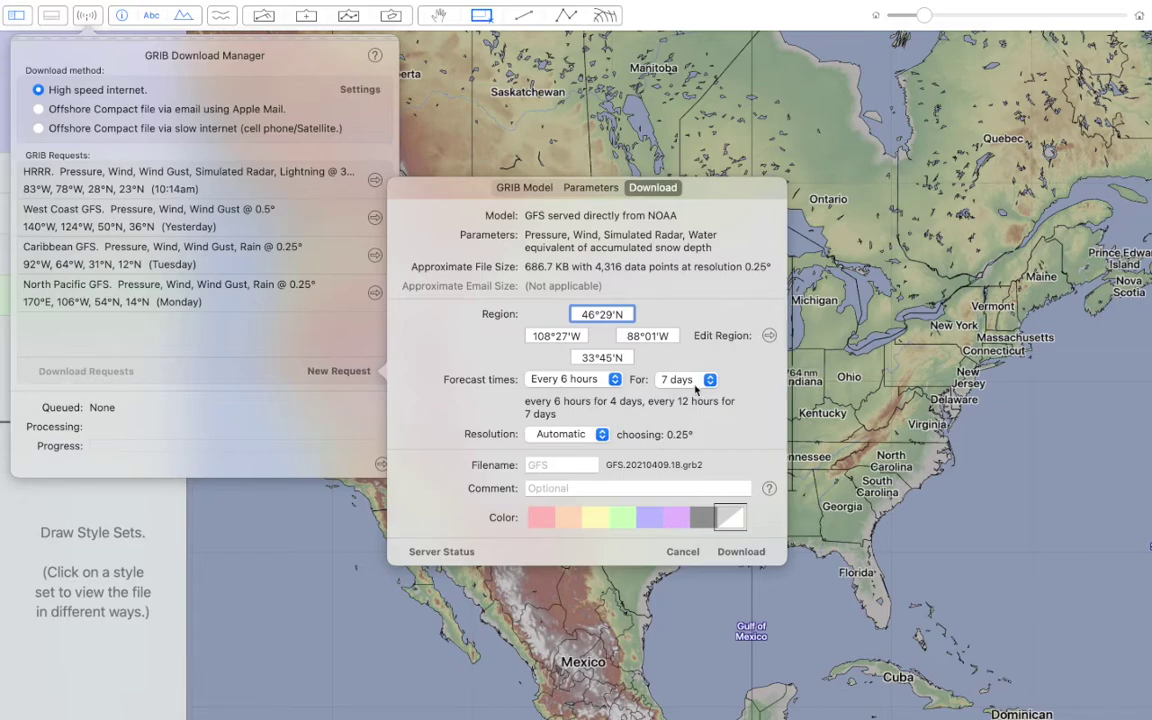
Download the GFS request and, once finished, close the manager to show radar over the central US
left_click(742, 552)
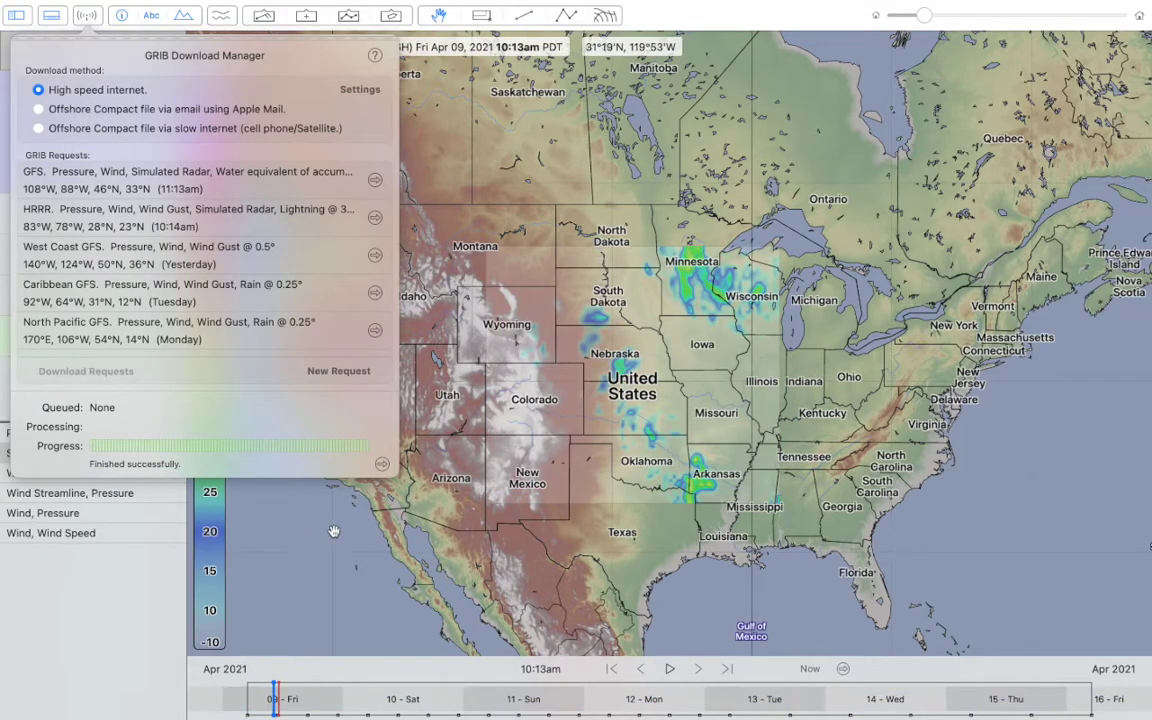
left_click(292, 478)
Show the GFS file as simulated radar and zoom in on Nebraska
left_click(84, 453)
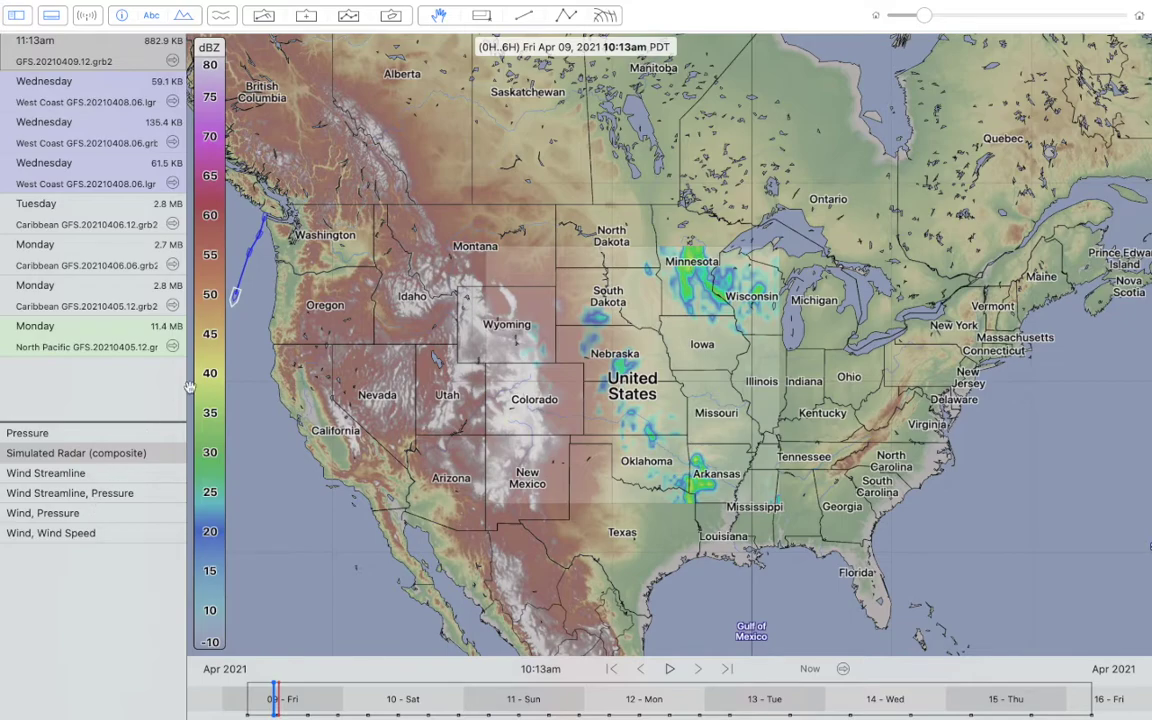
mouse_move(609, 348)
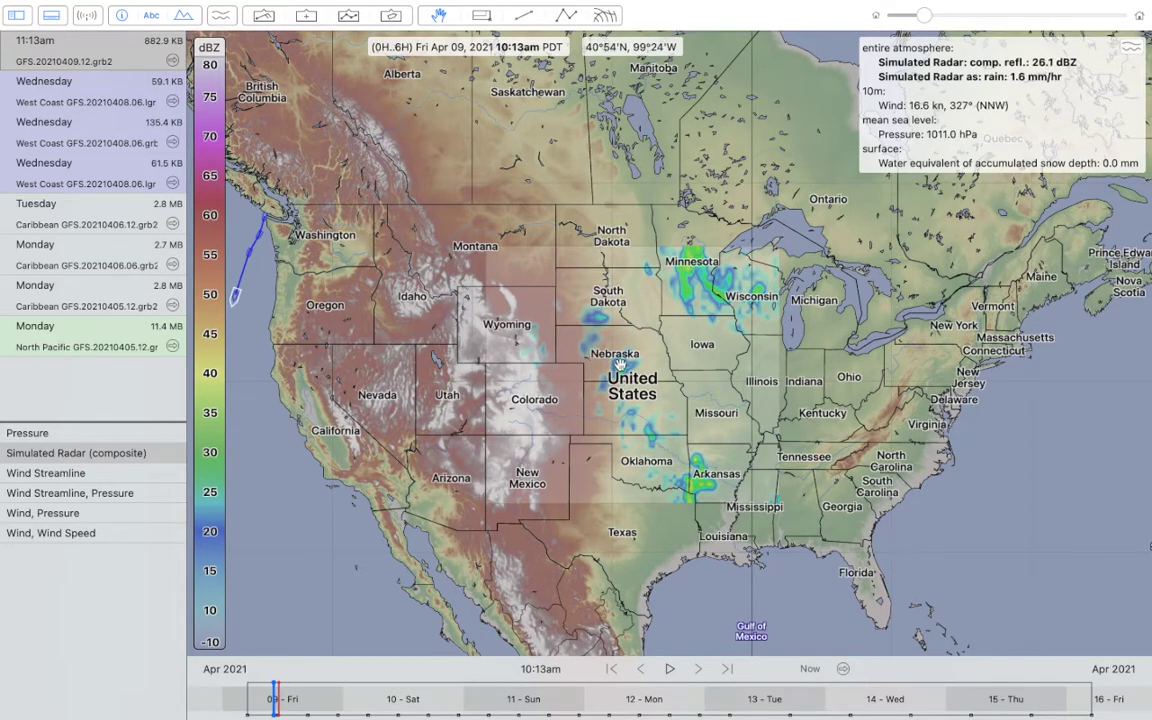
scroll(595, 357, "up", 5)
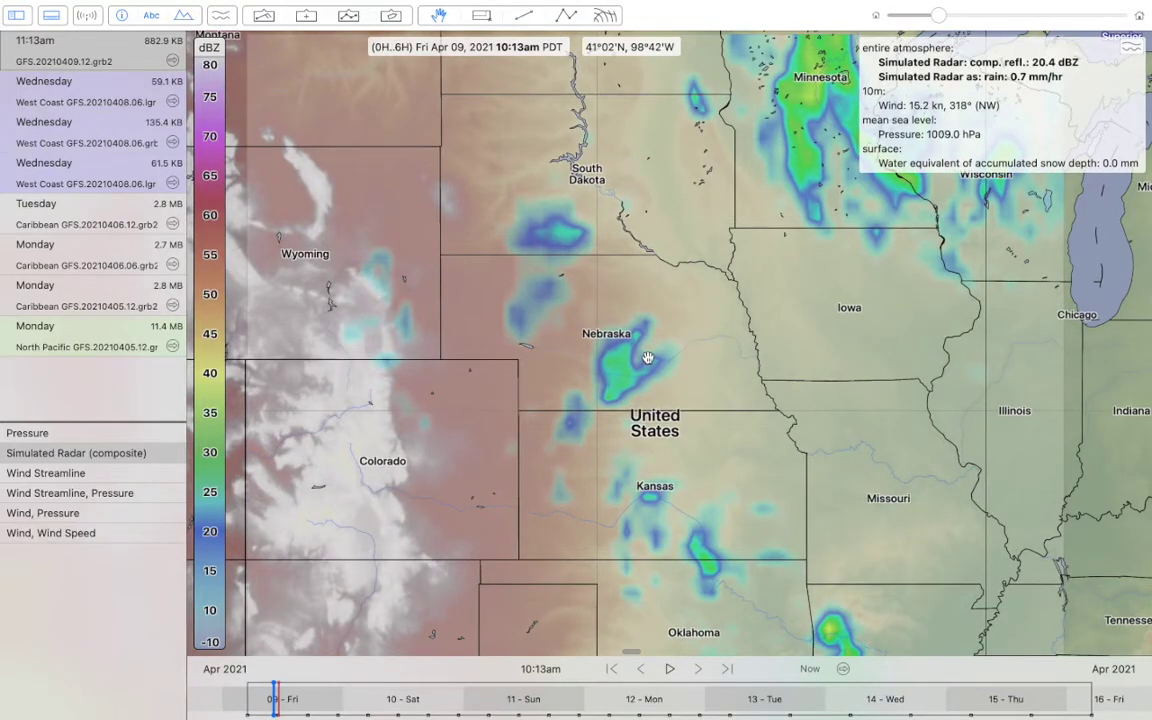
scroll(643, 360, "up", 2)
scroll(646, 360, "up", 1)
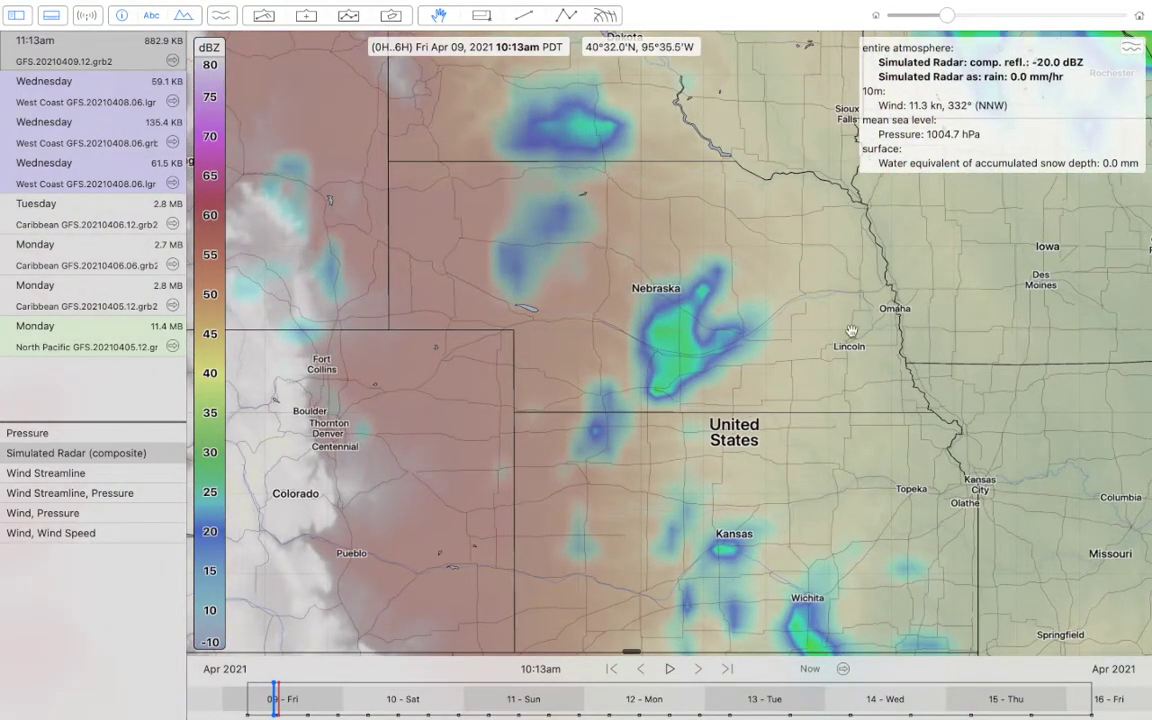
scroll(590, 190, "up", 5)
scroll(590, 190, "up", 2)
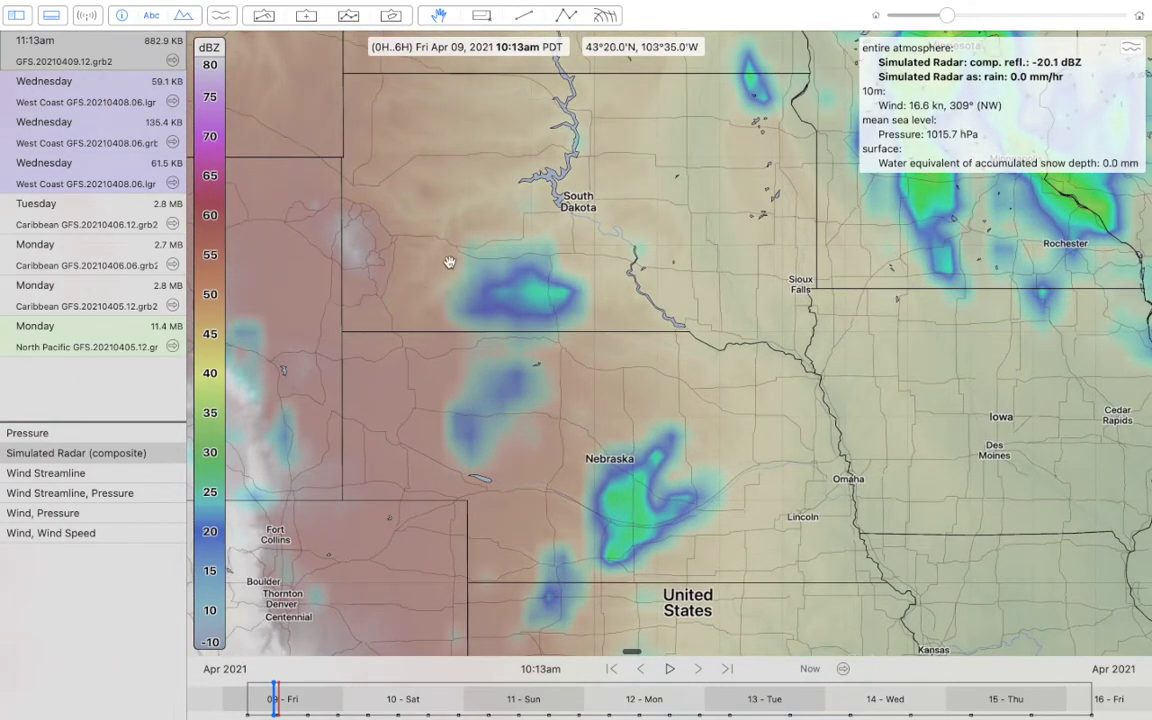
Pan northwest to Wyoming, reading -19.8 dBZ, 5.9 kn westerly wind and 1018.6 hPa
scroll(279, 122, "left", 5)
scroll(279, 122, "up", 4)
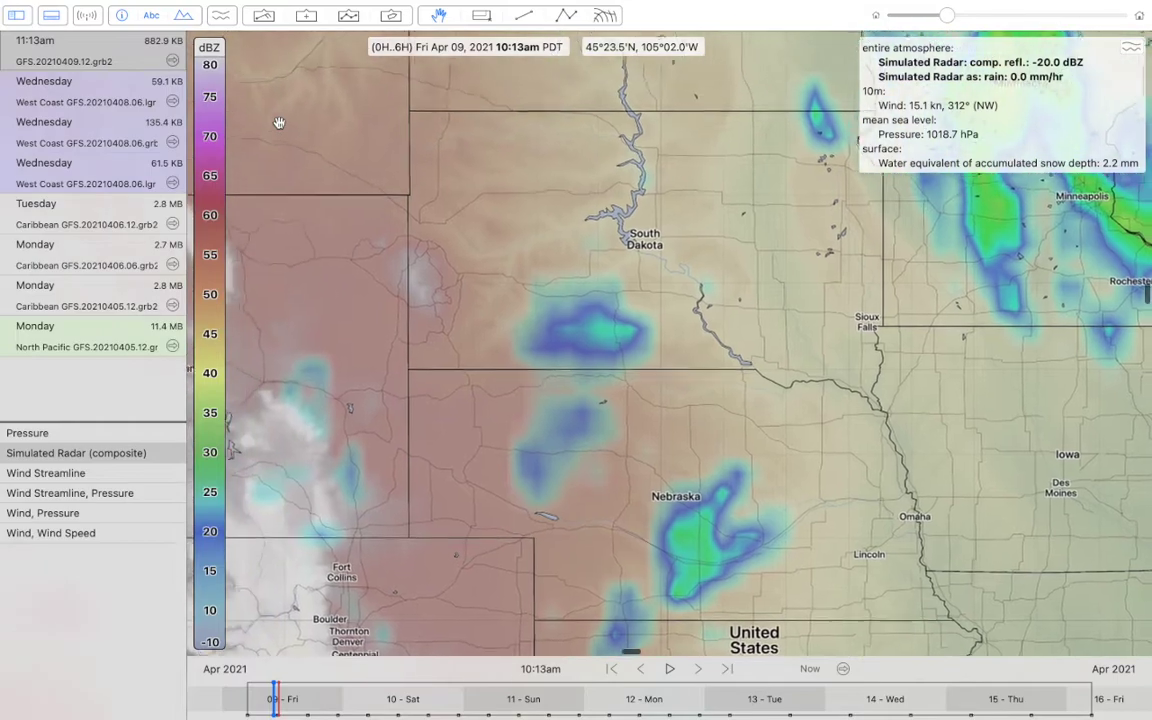
scroll(279, 122, "left", 5)
scroll(279, 122, "down", 2)
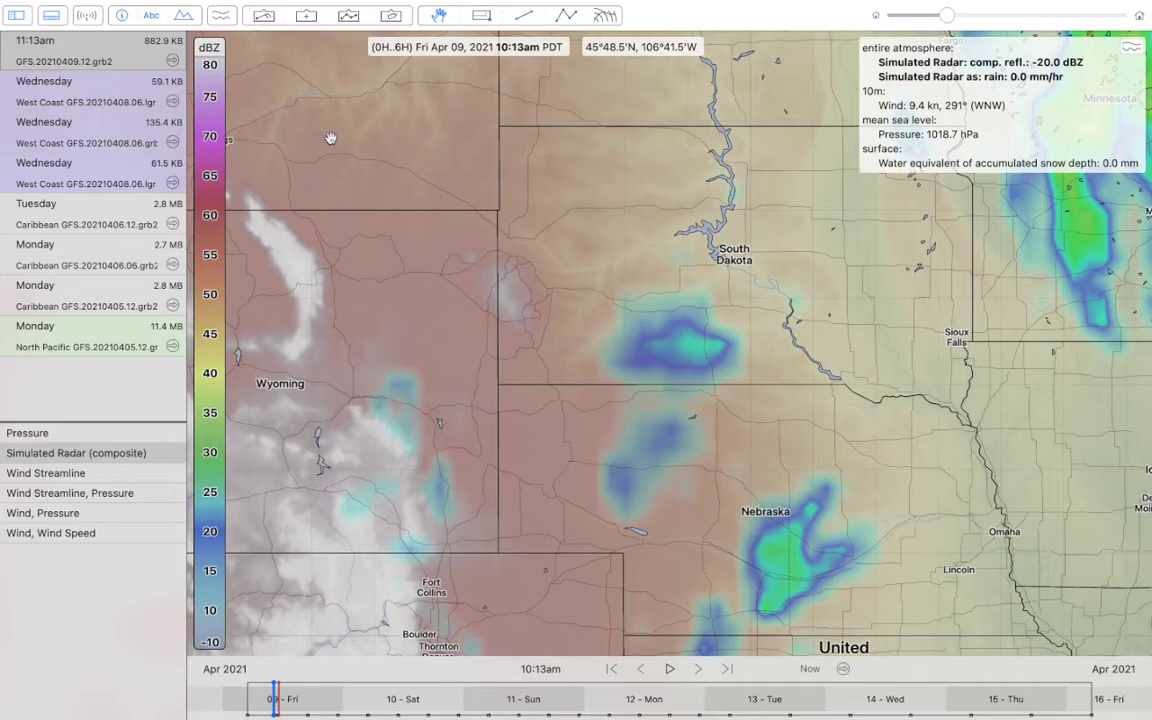
scroll(333, 138, "left", 4)
scroll(333, 138, "up", 1)
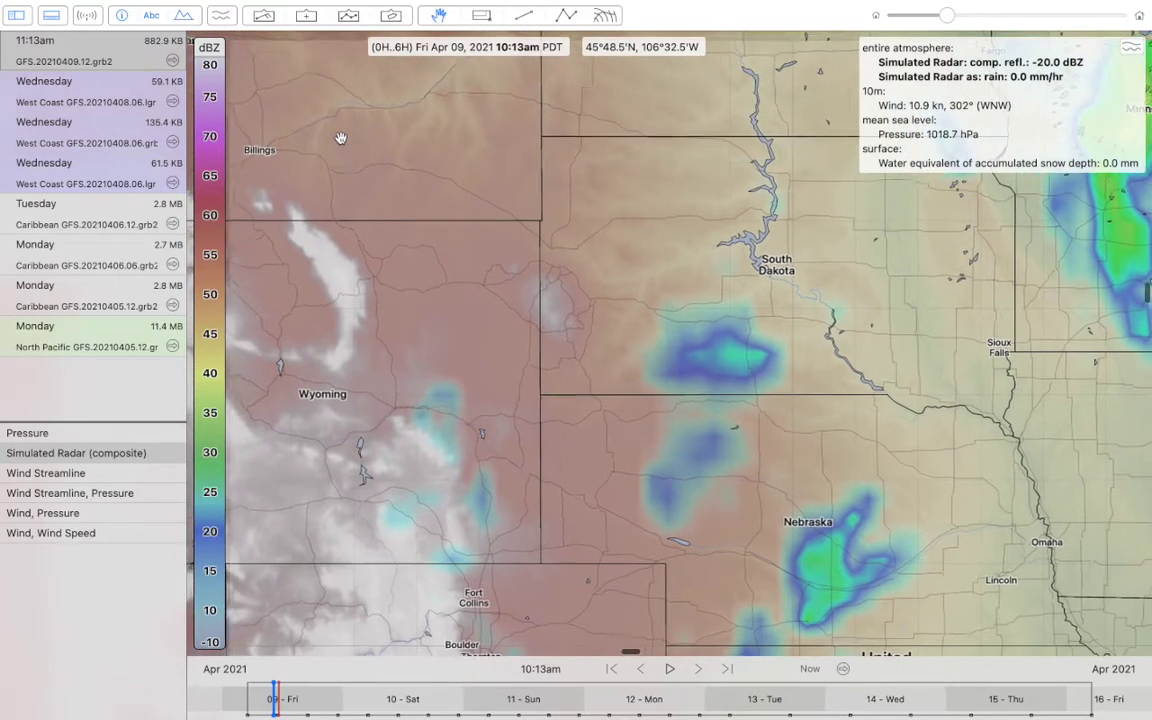
scroll(340, 138, "up", 5)
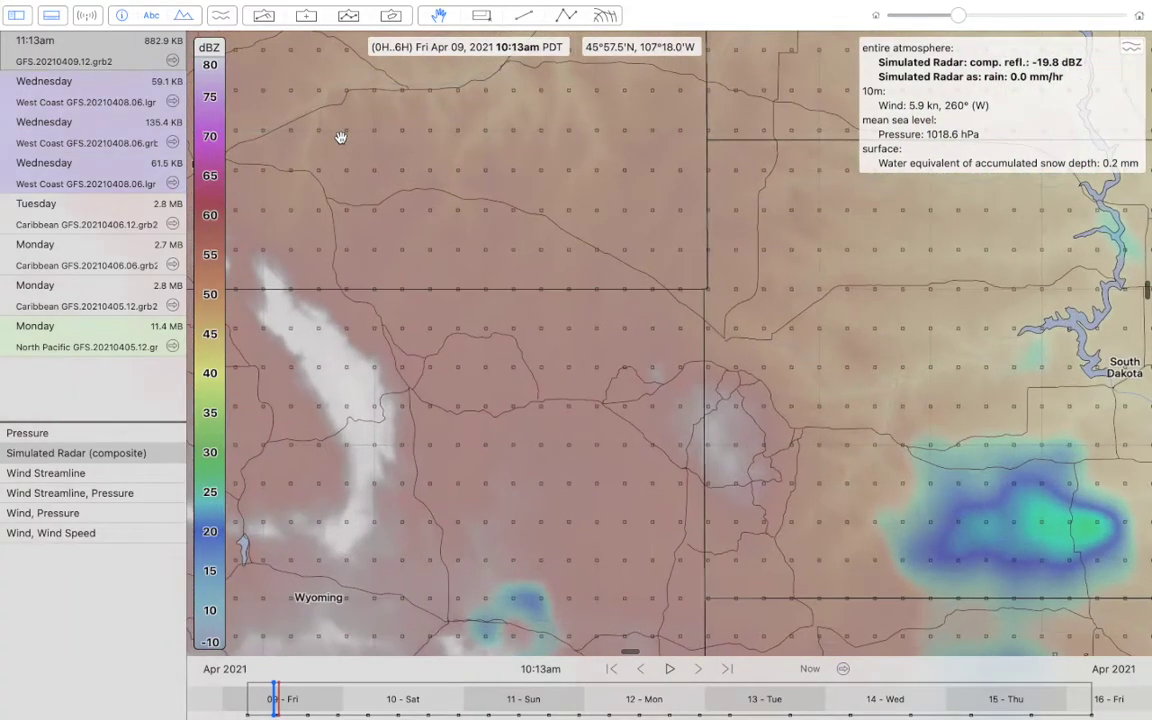
Pan east past Sioux Falls to Minneapolis and zoom out to show Minnesota through Iowa
scroll(340, 137, "left", 2)
scroll(340, 137, "up", 1)
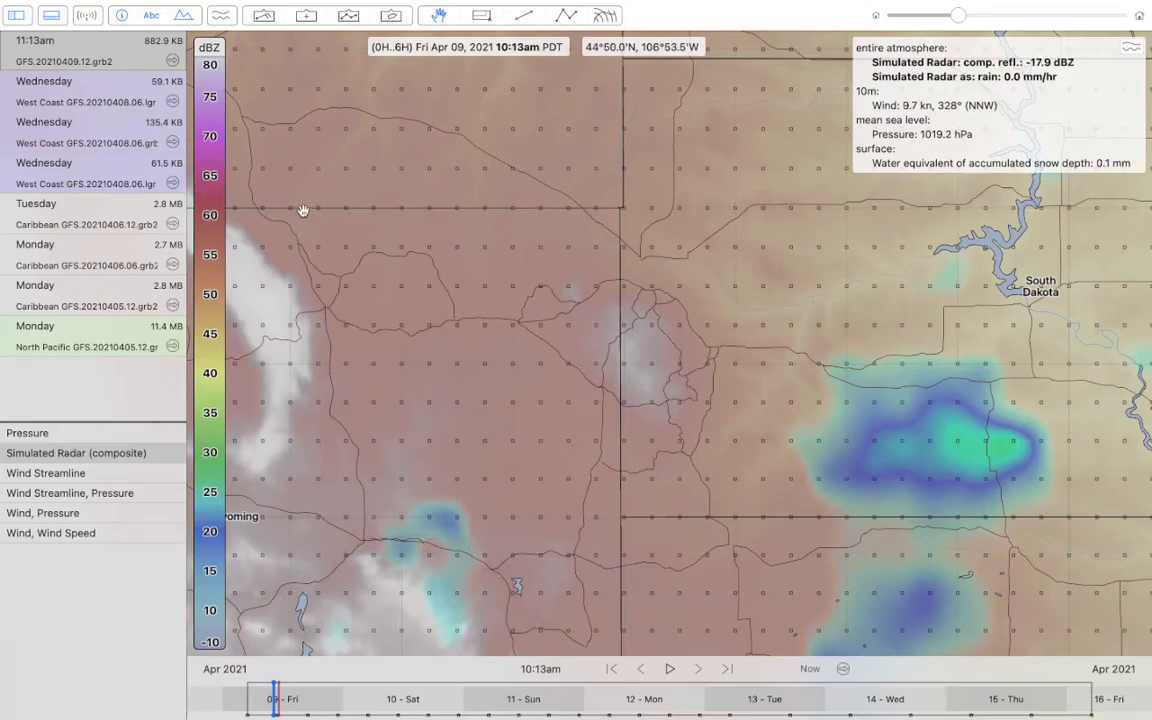
scroll(290, 170, "right", 5)
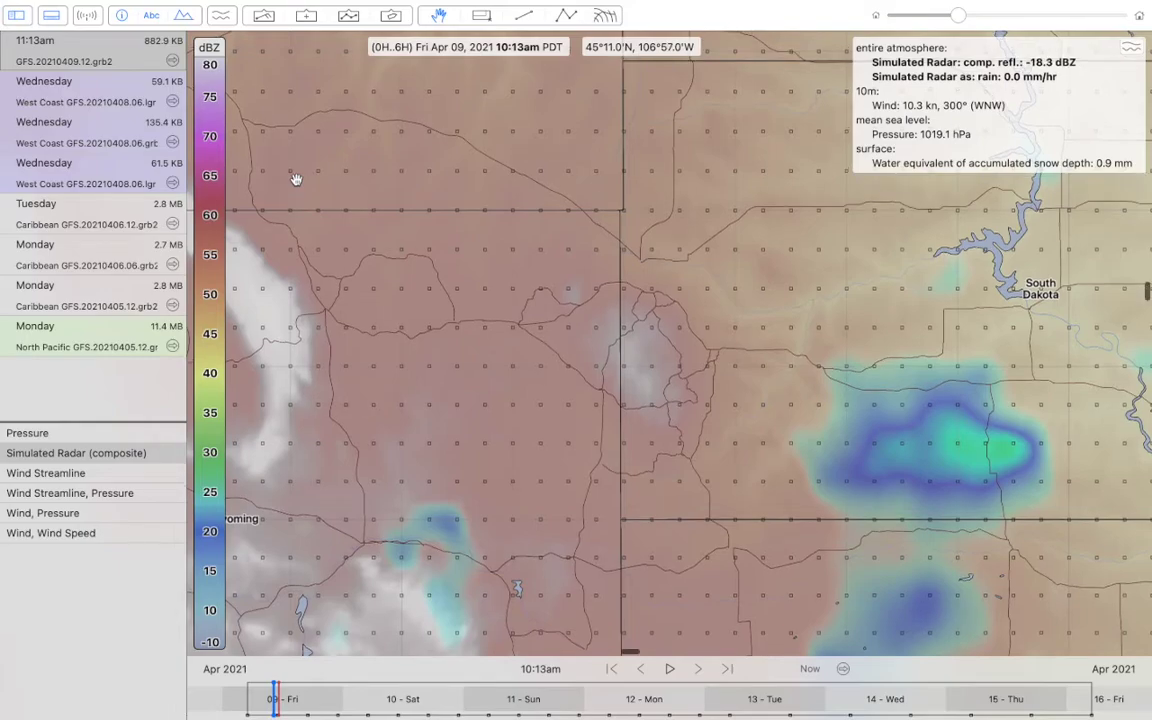
scroll(296, 179, "right", 5)
scroll(296, 179, "down", 2)
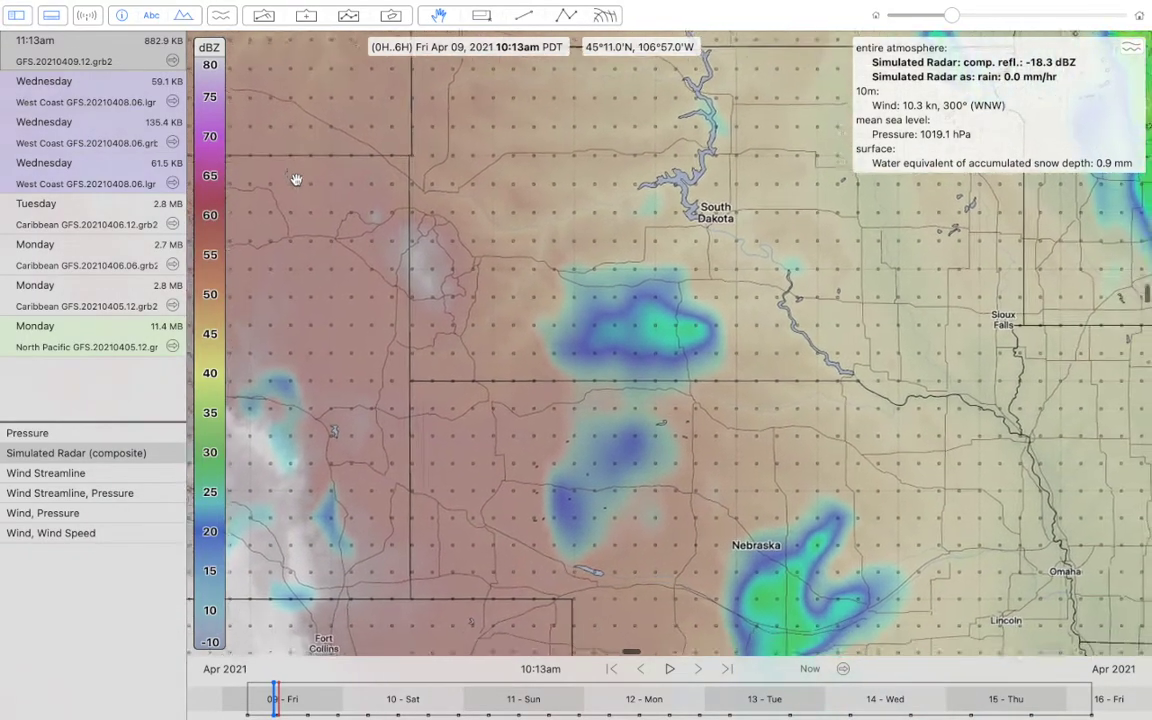
scroll(296, 179, "right", 2)
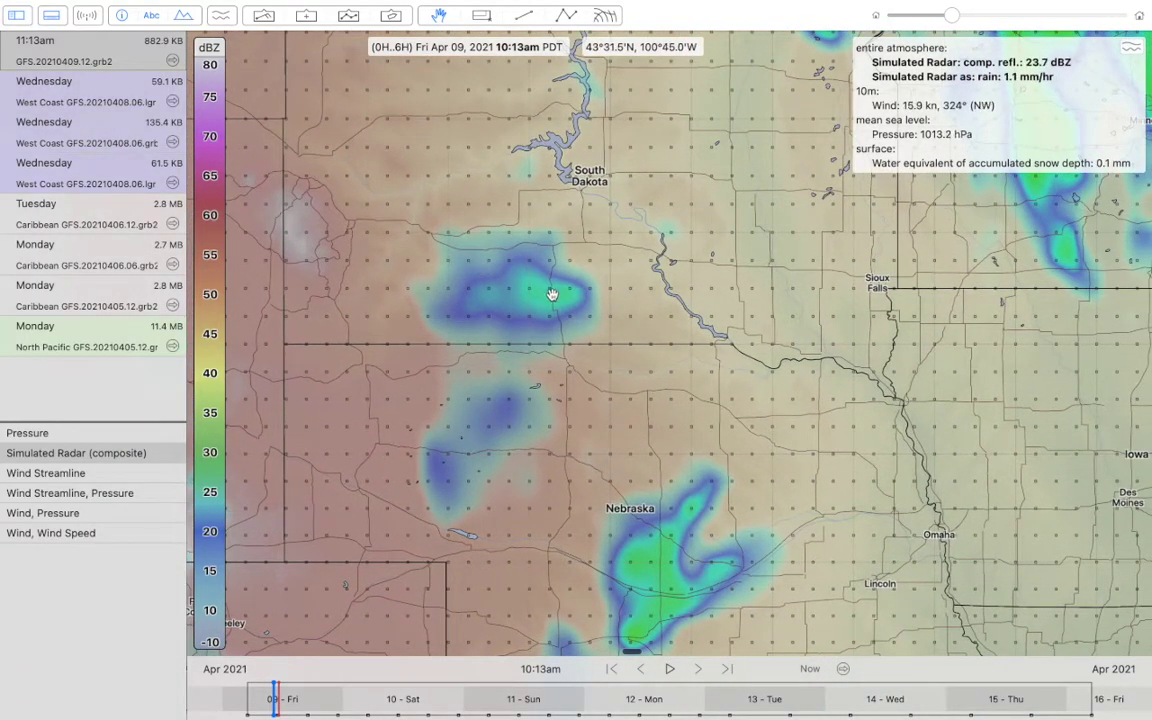
scroll(537, 295, "right", 6)
scroll(537, 295, "up", 1)
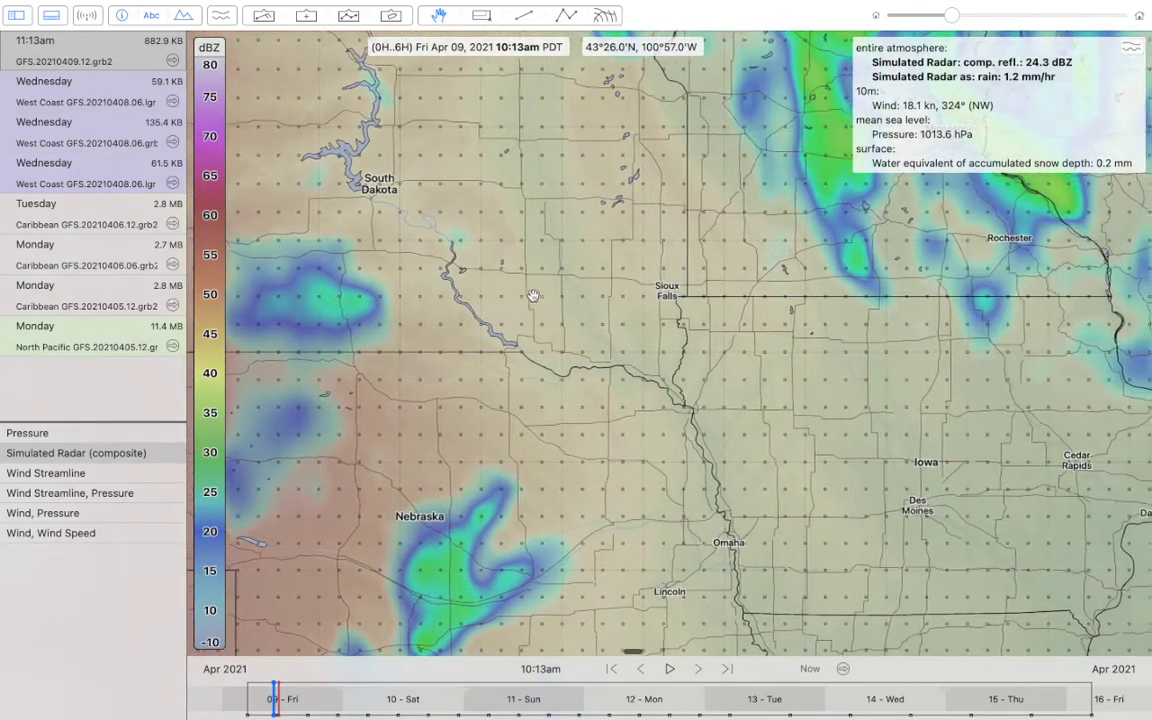
scroll(533, 295, "right", 6)
scroll(533, 295, "up", 3)
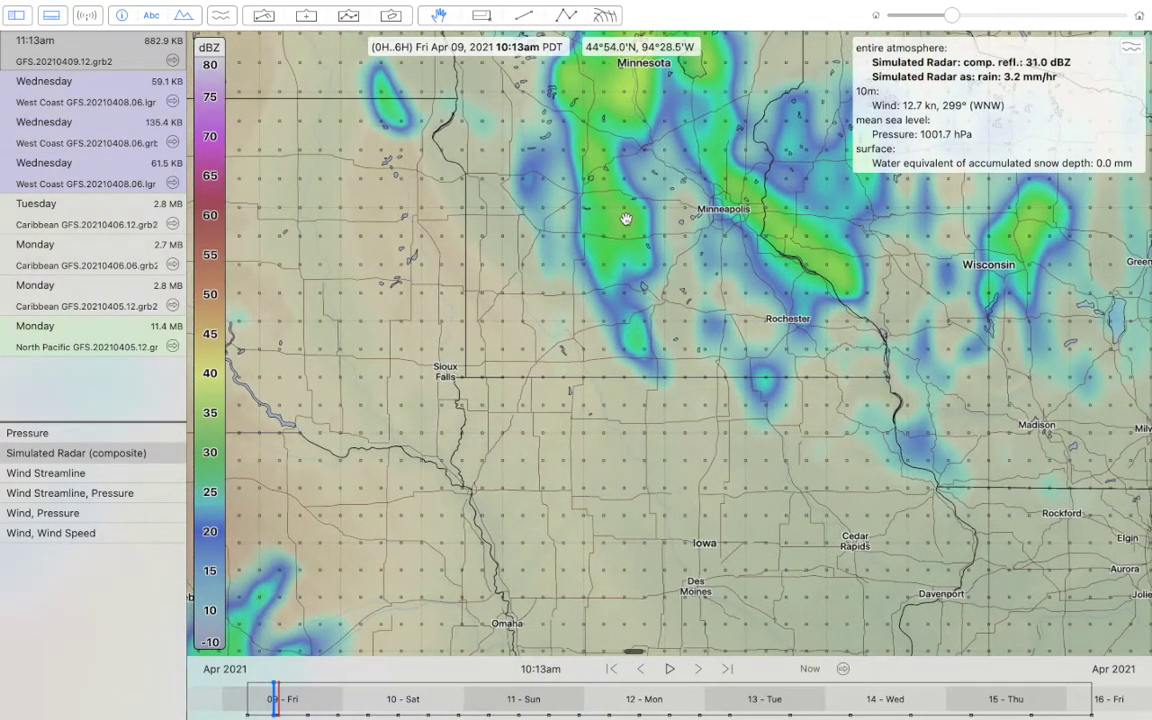
scroll(625, 219, "down", 3)
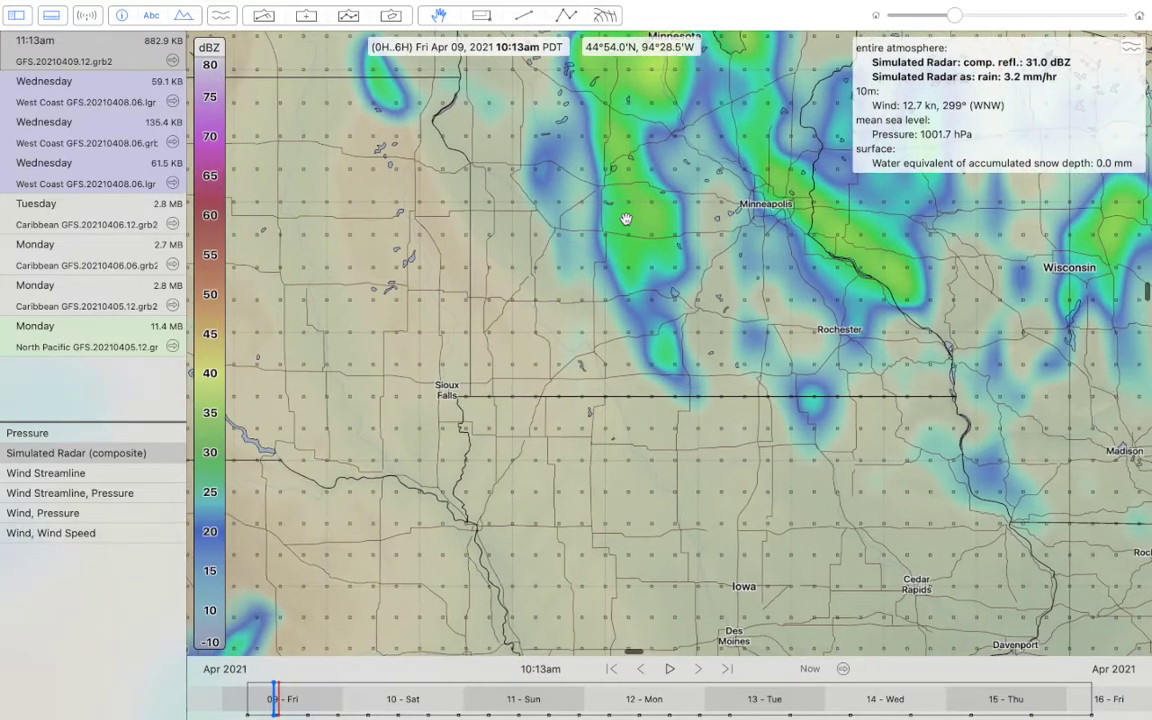
scroll(625, 219, "down", 5)
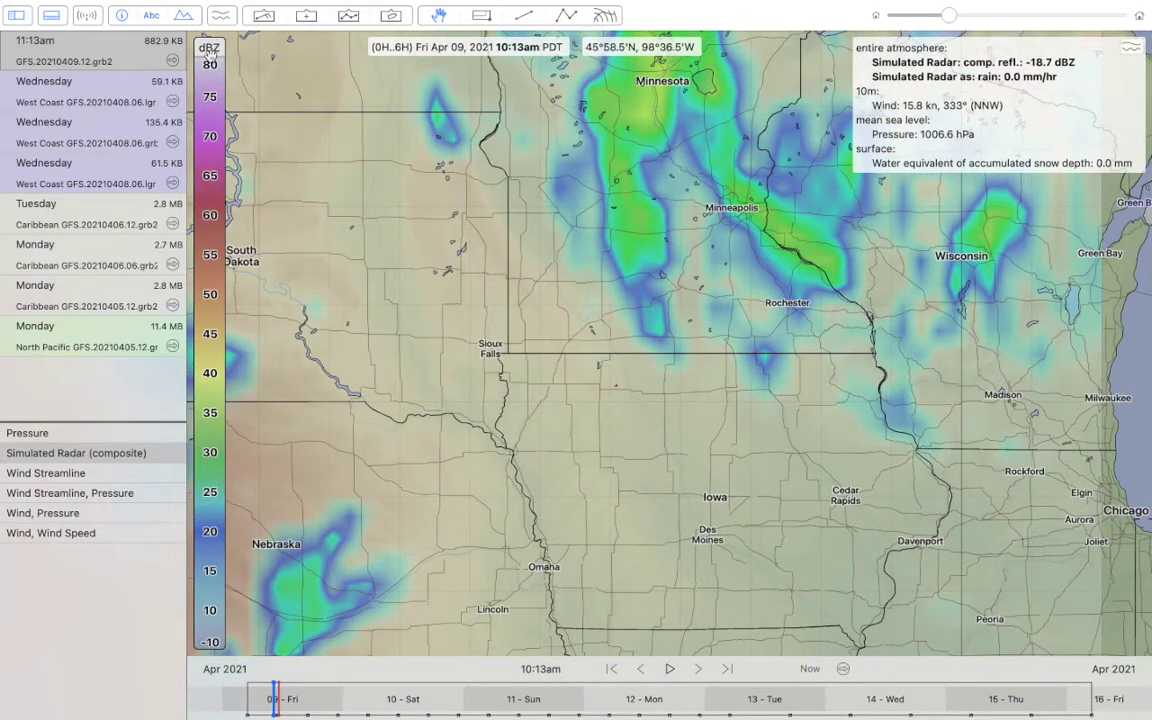
Open Grib Model Explorer and expand Regional > North America > Models served by NOAA
left_click(87, 15)
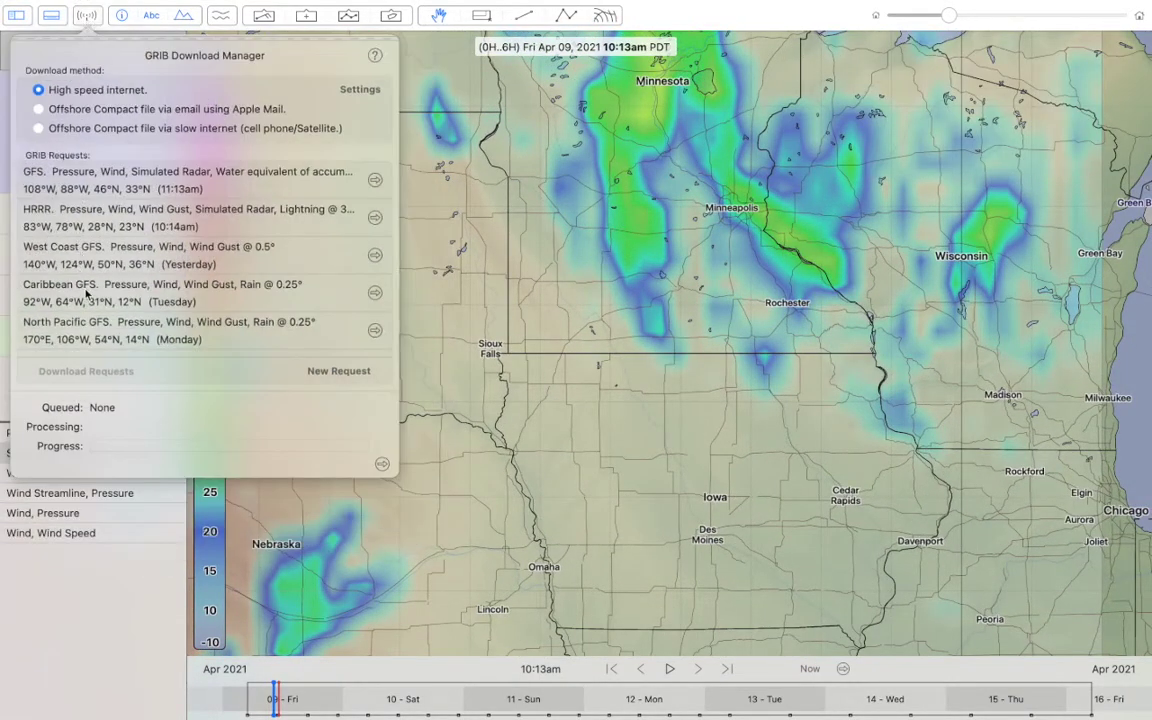
left_click(374, 292)
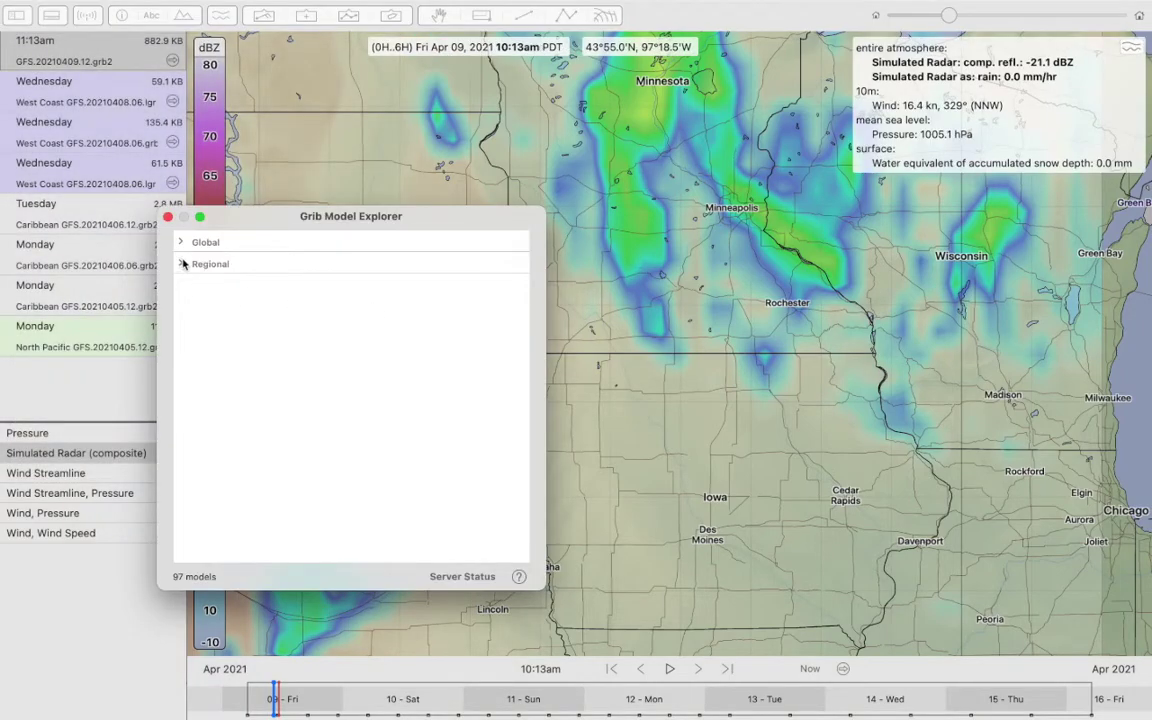
left_click(182, 264)
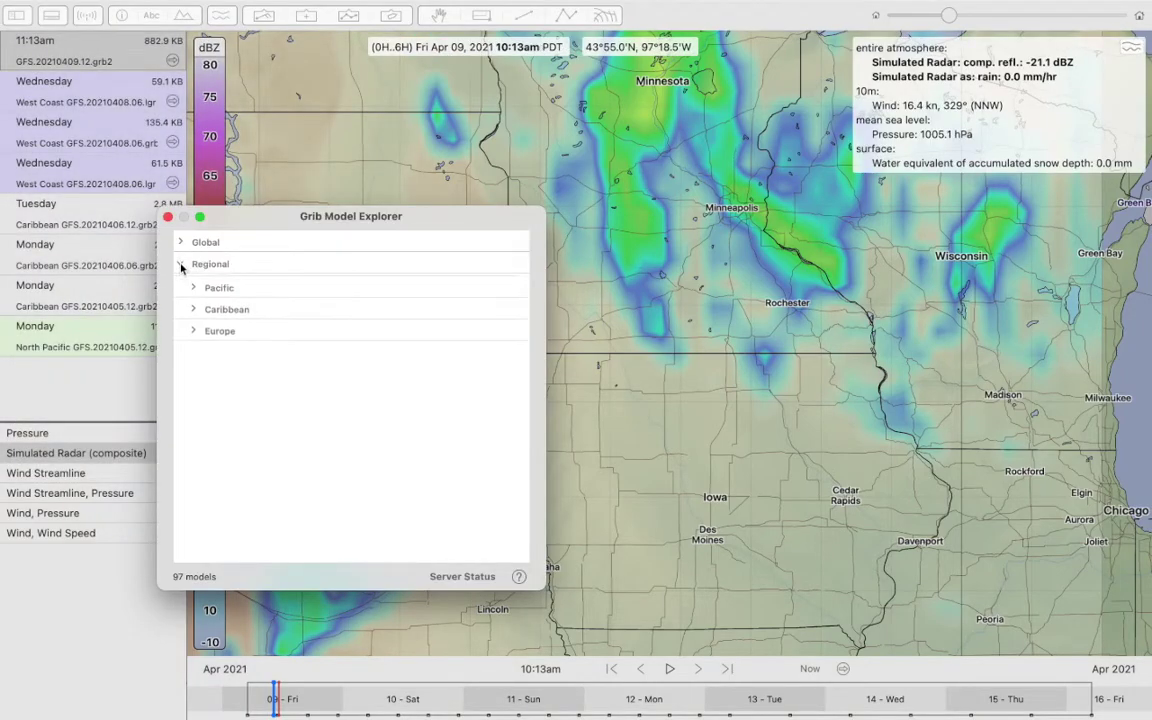
left_click(195, 365)
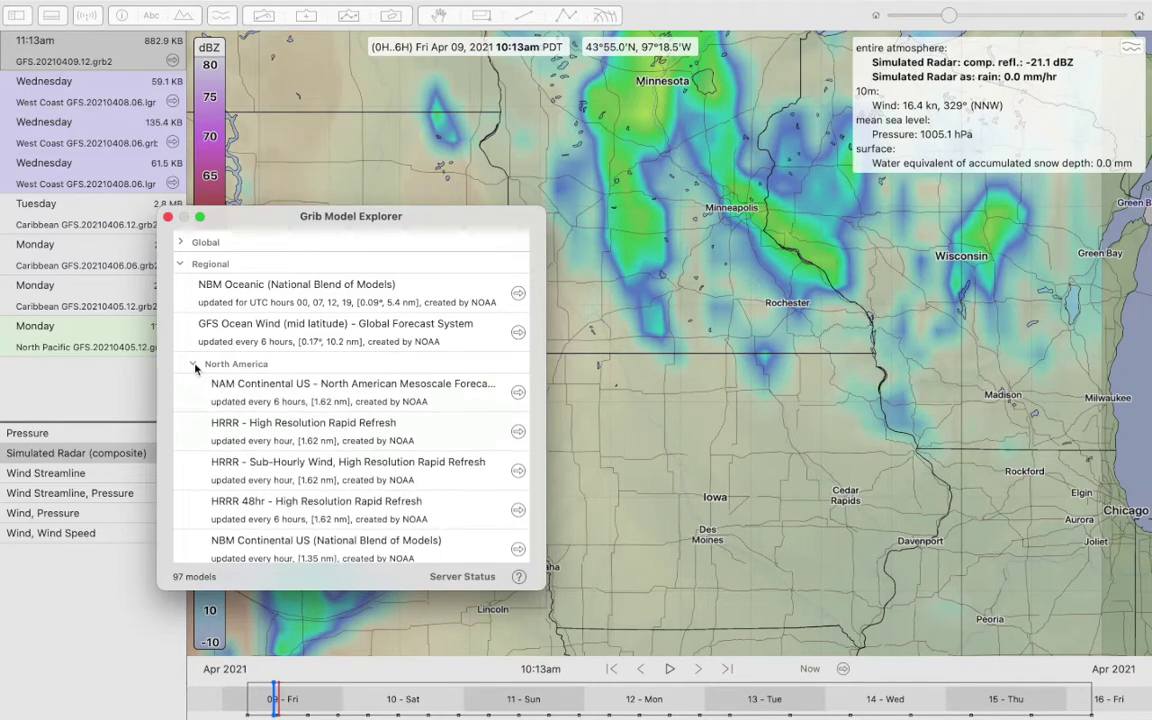
scroll(230, 458, "down", 3)
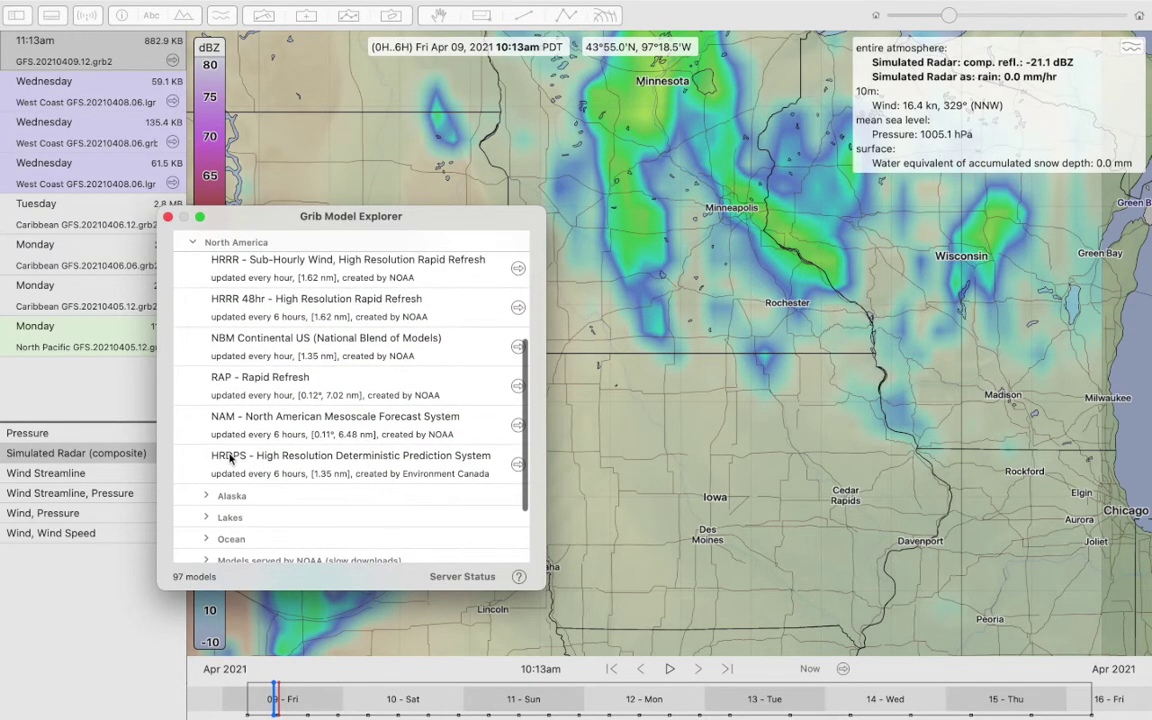
scroll(230, 470, "down", 3)
left_click(208, 476)
scroll(206, 481, "down", 2)
scroll(206, 481, "down", 1)
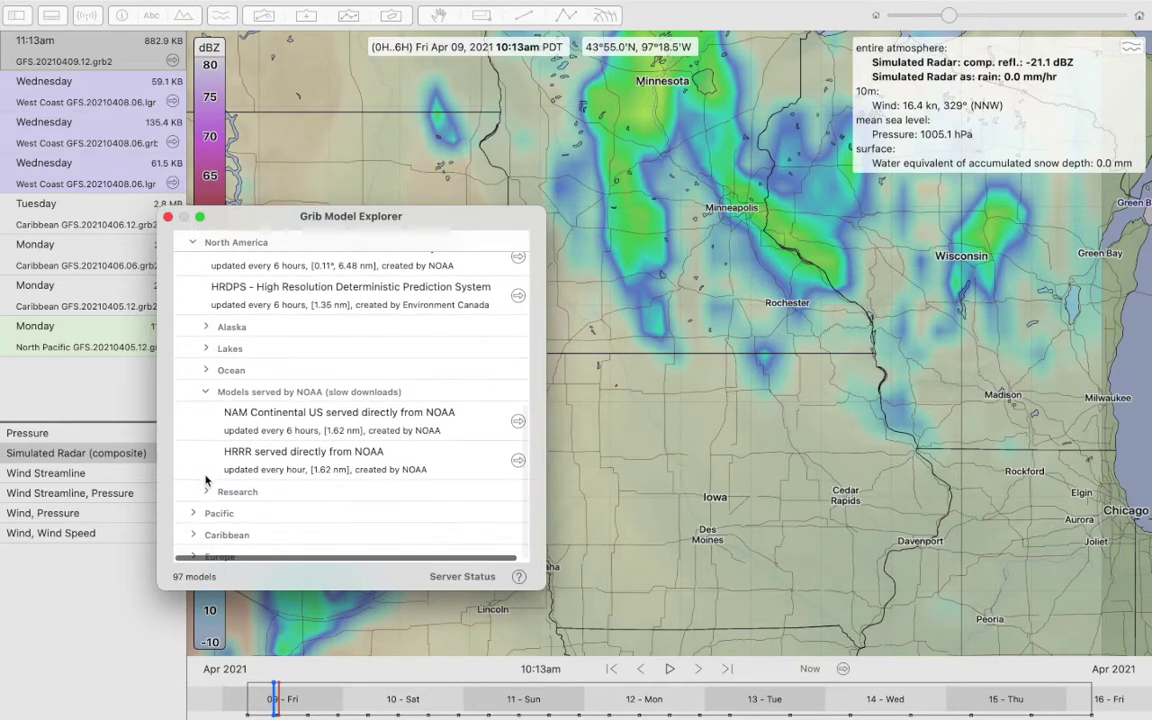
Select NAM Continental US to outline its coverage, review its details, then pick HRRR
left_click(268, 422)
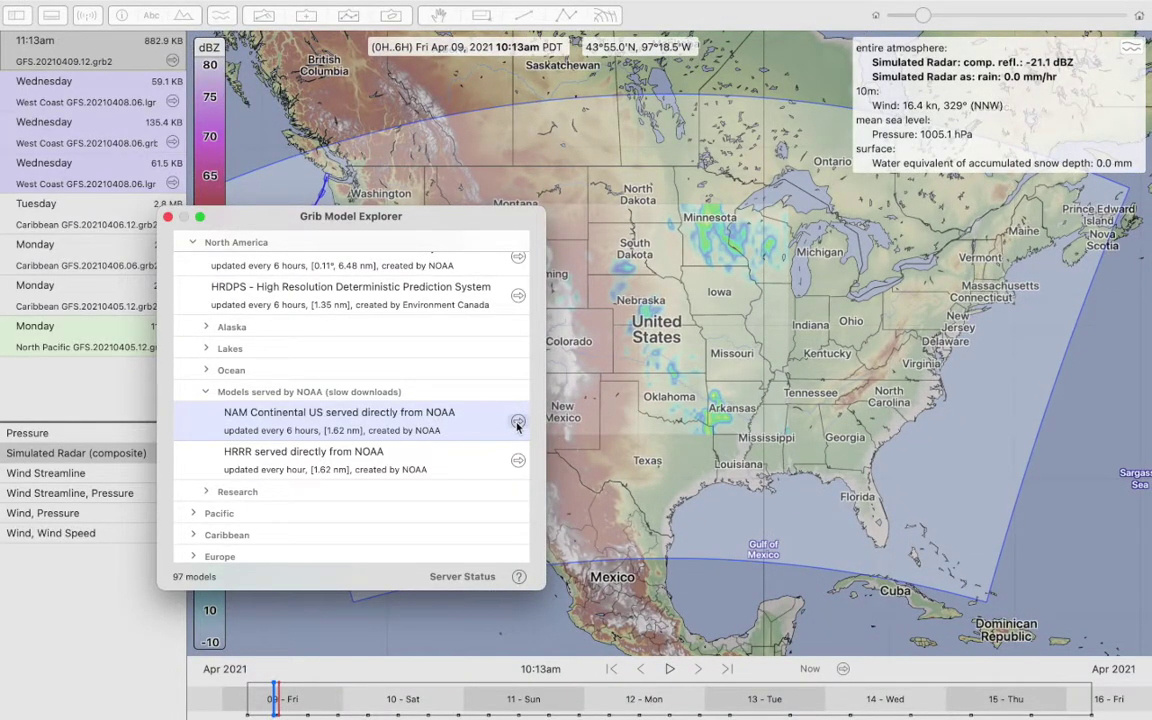
left_click(517, 422)
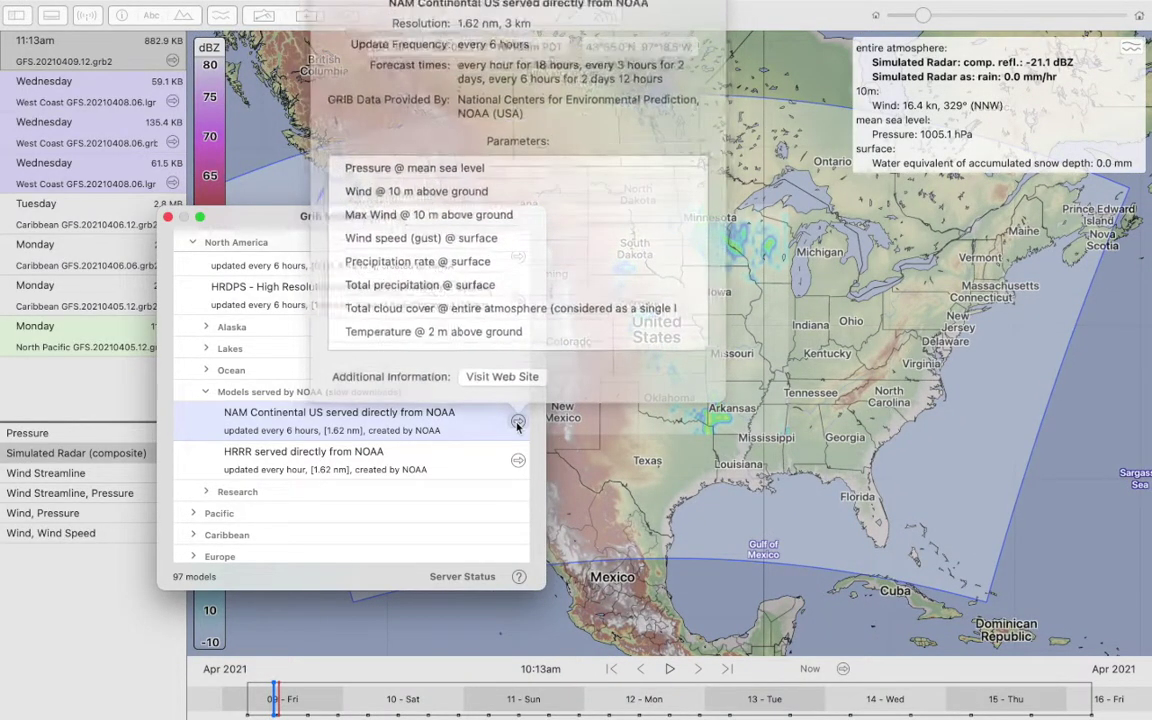
scroll(480, 222, "down", 10)
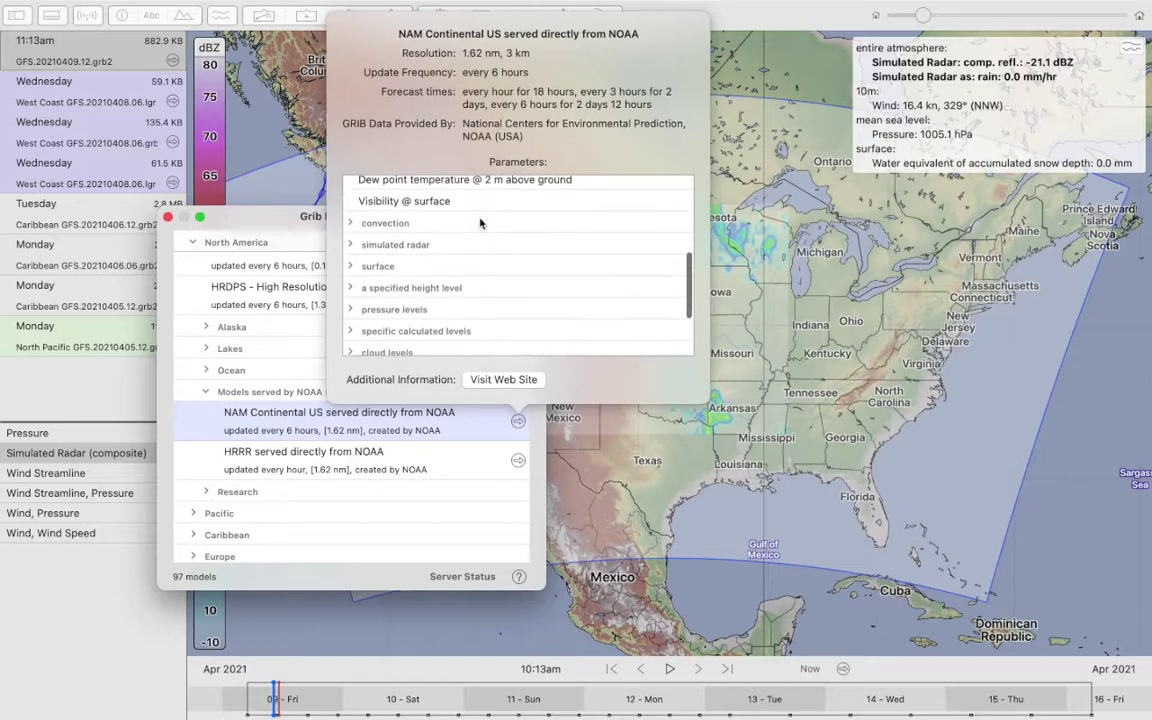
scroll(478, 224, "down", 3)
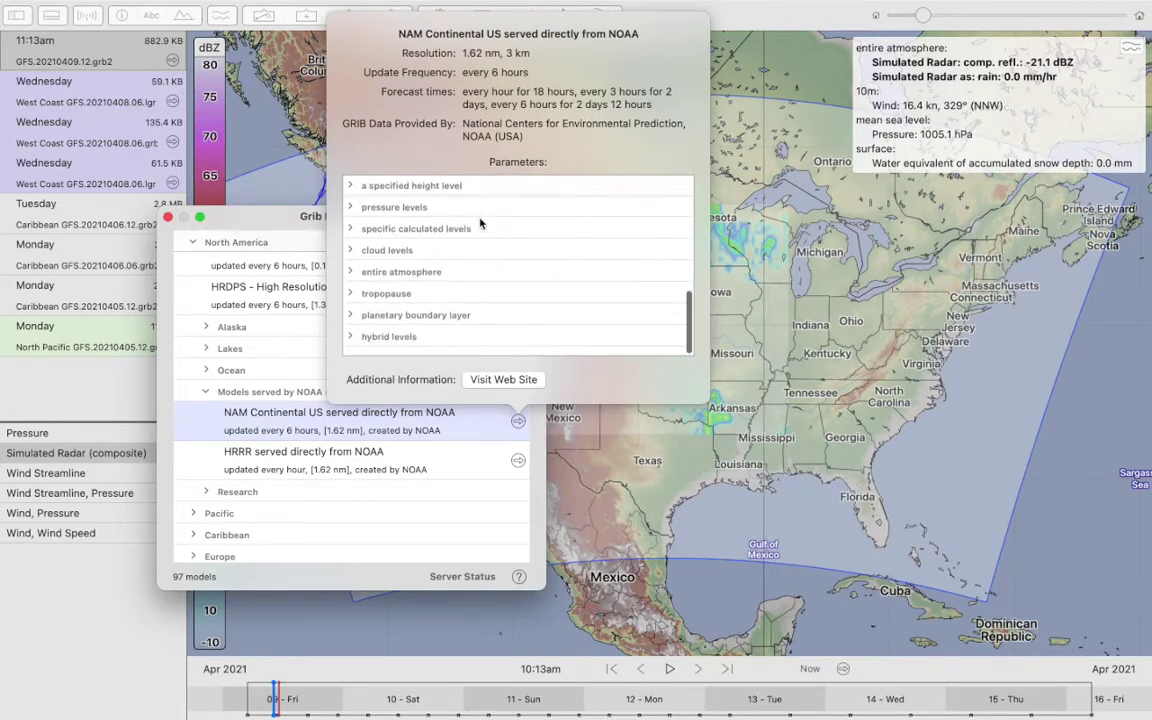
left_click(462, 472)
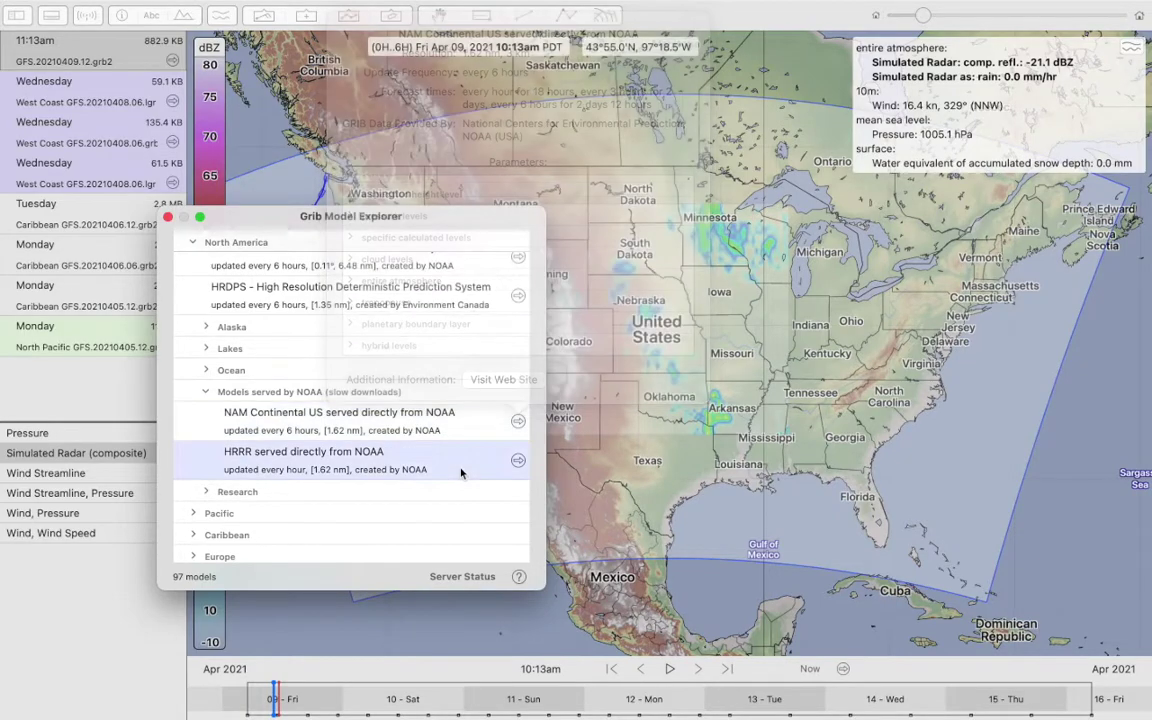
Close Grib Model Explorer and zoom the radar map back in on Nebraska
left_click(167, 216)
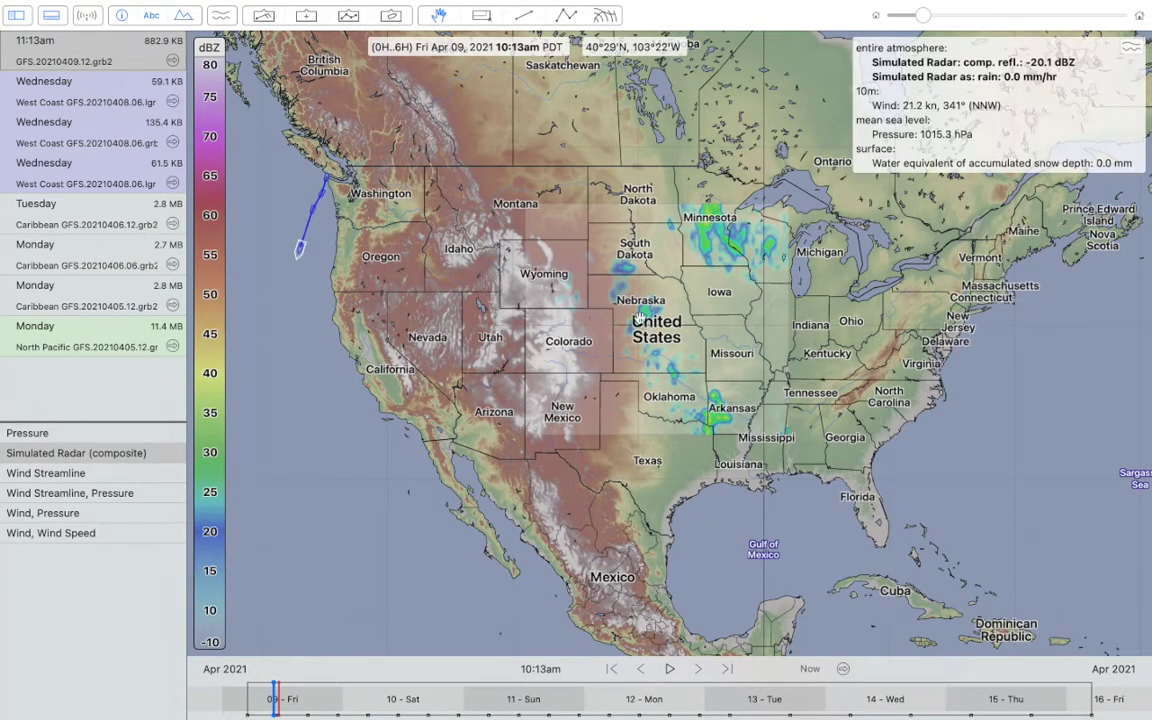
scroll(655, 315, "up", 2)
scroll(655, 315, "up", 2)
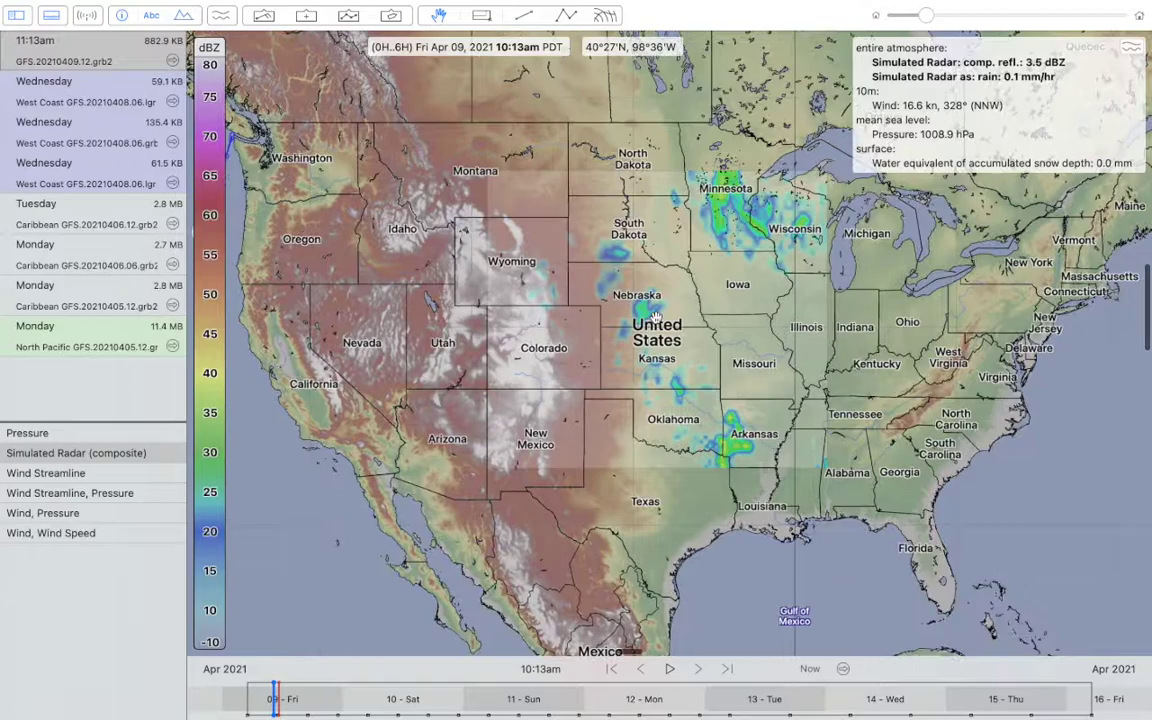
scroll(655, 316, "up", 3)
scroll(655, 317, "up", 3)
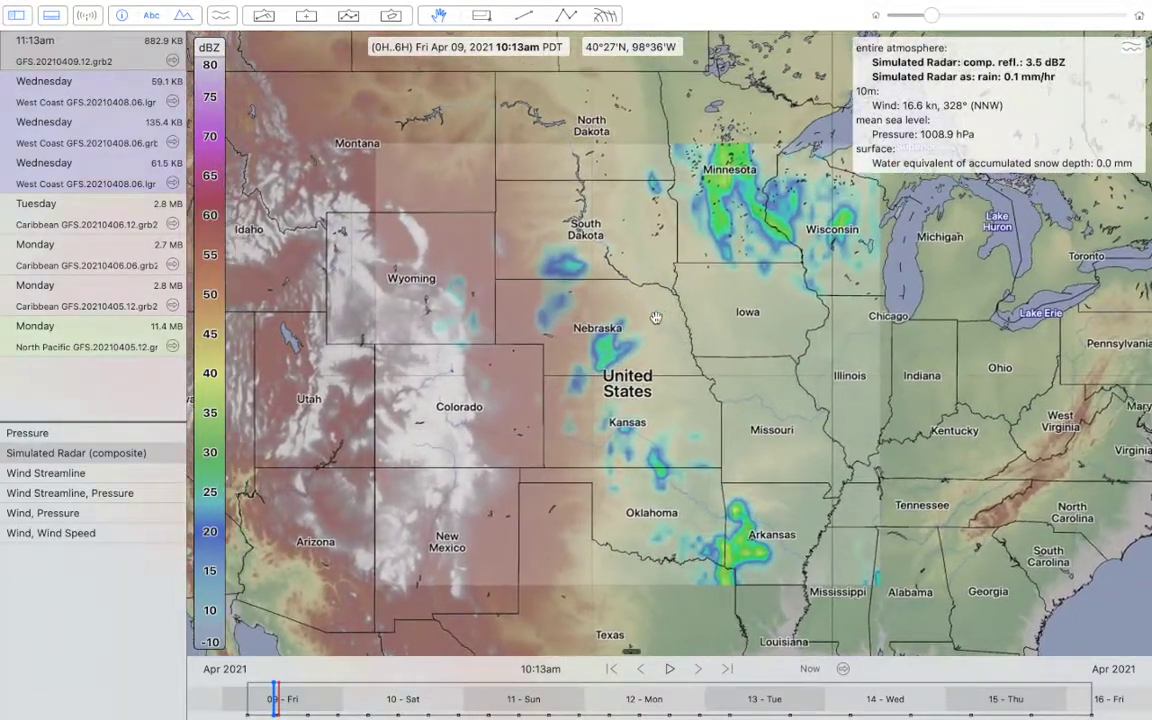